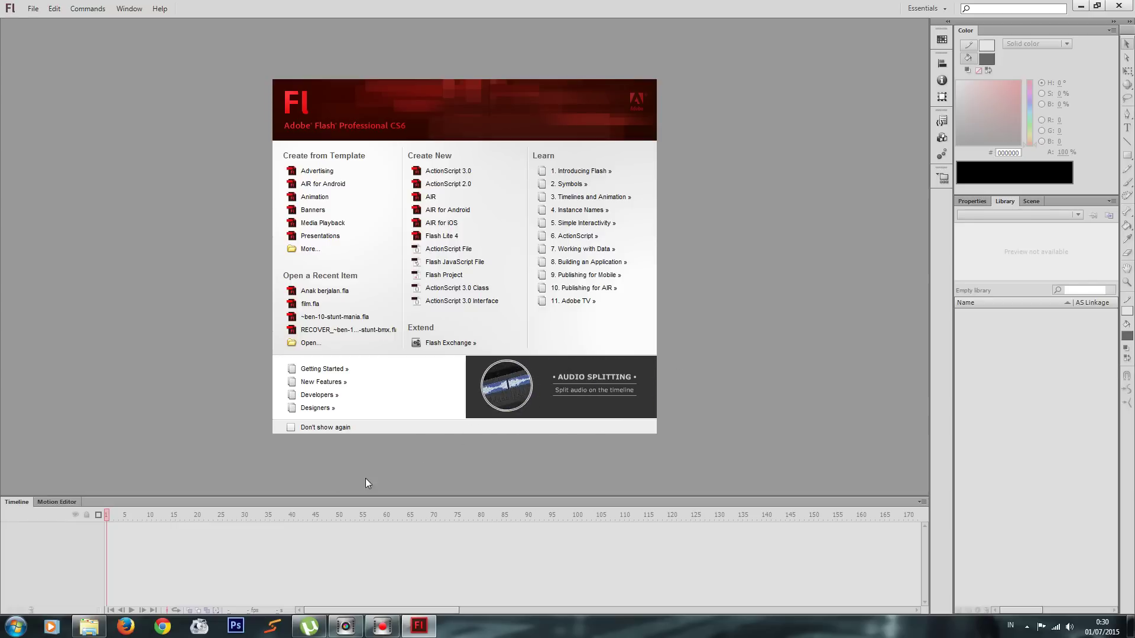
# Open Anak berjalan.fla and enter the walking character's symbol for editing, with the timeline enlarged to show more layers
pyautogui.click(320, 290)
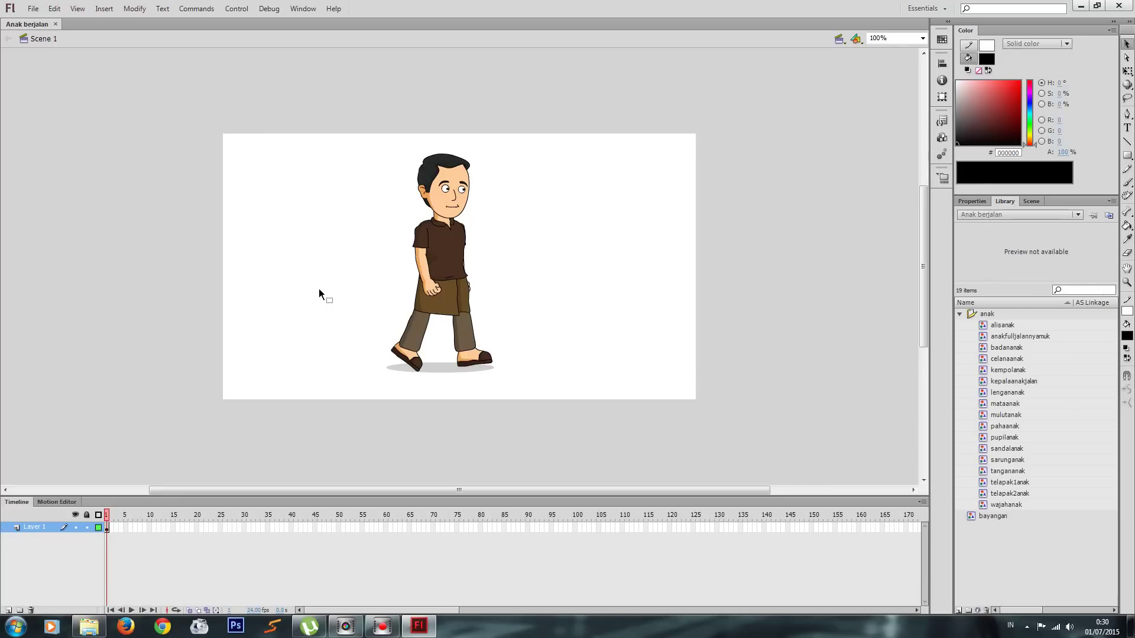
pyautogui.click(437, 192)
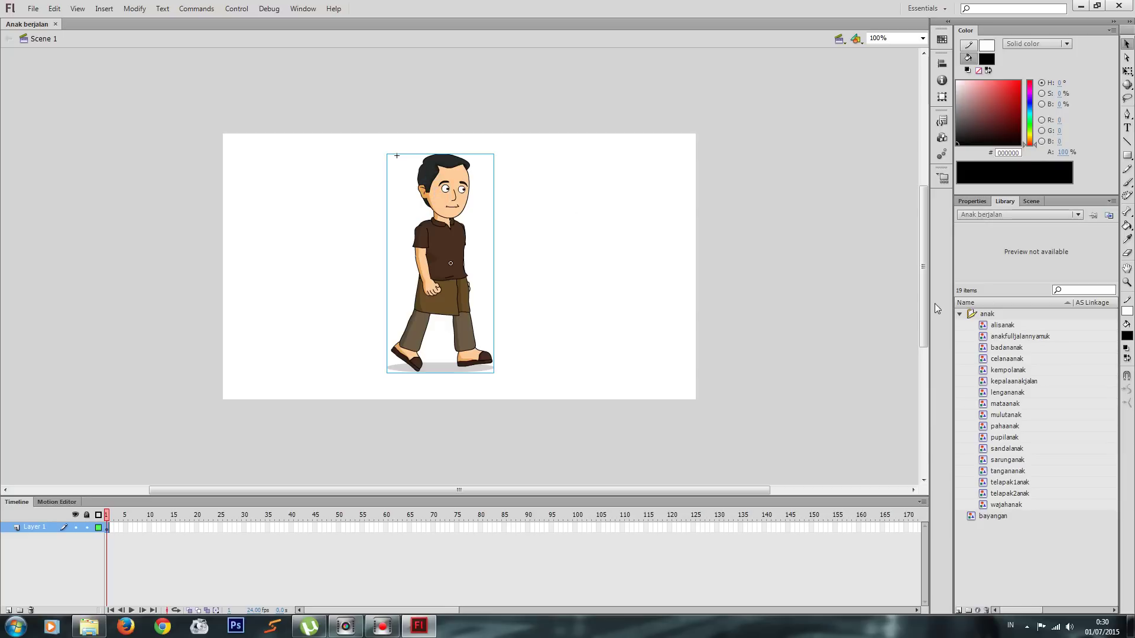
pyautogui.click(961, 314)
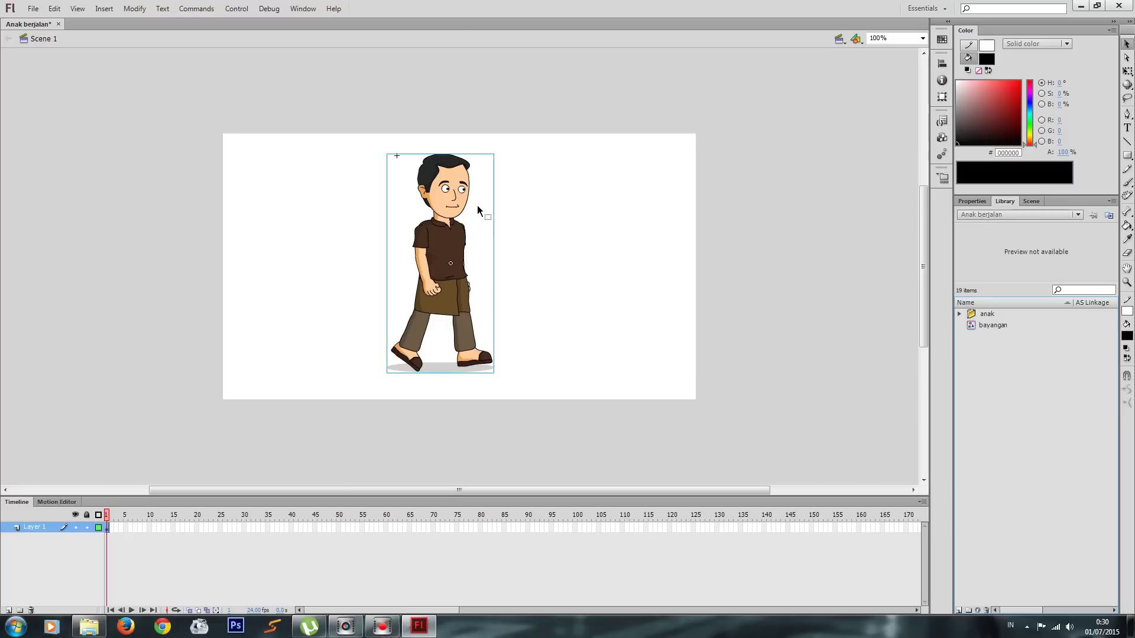
pyautogui.doubleClick(446, 197)
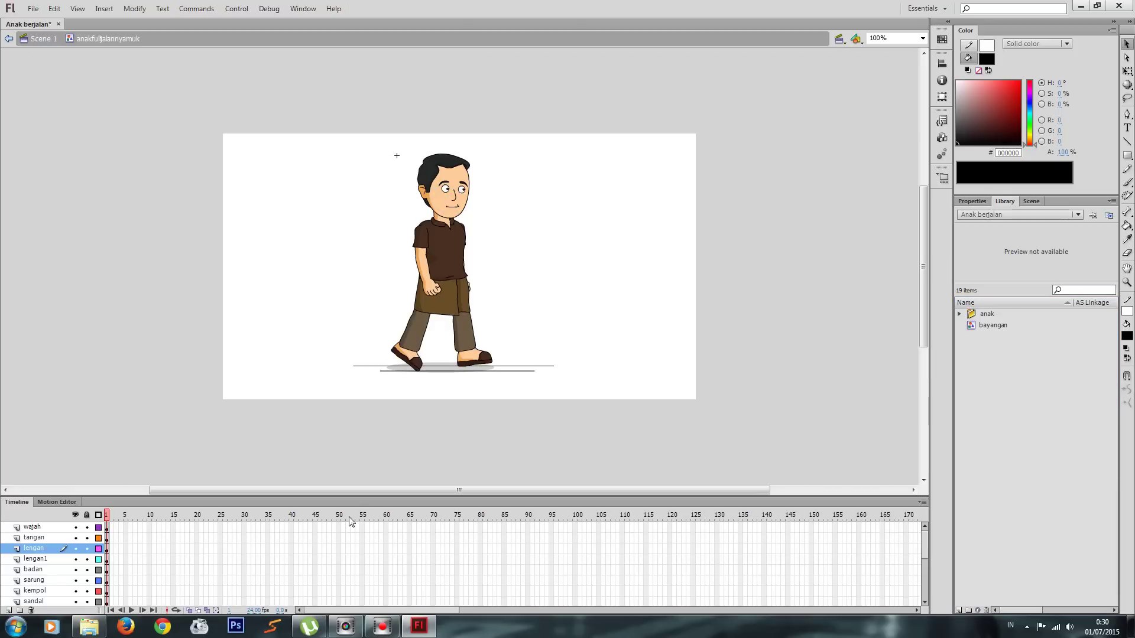
pyautogui.moveTo(351, 496); pyautogui.dragTo(345, 408)
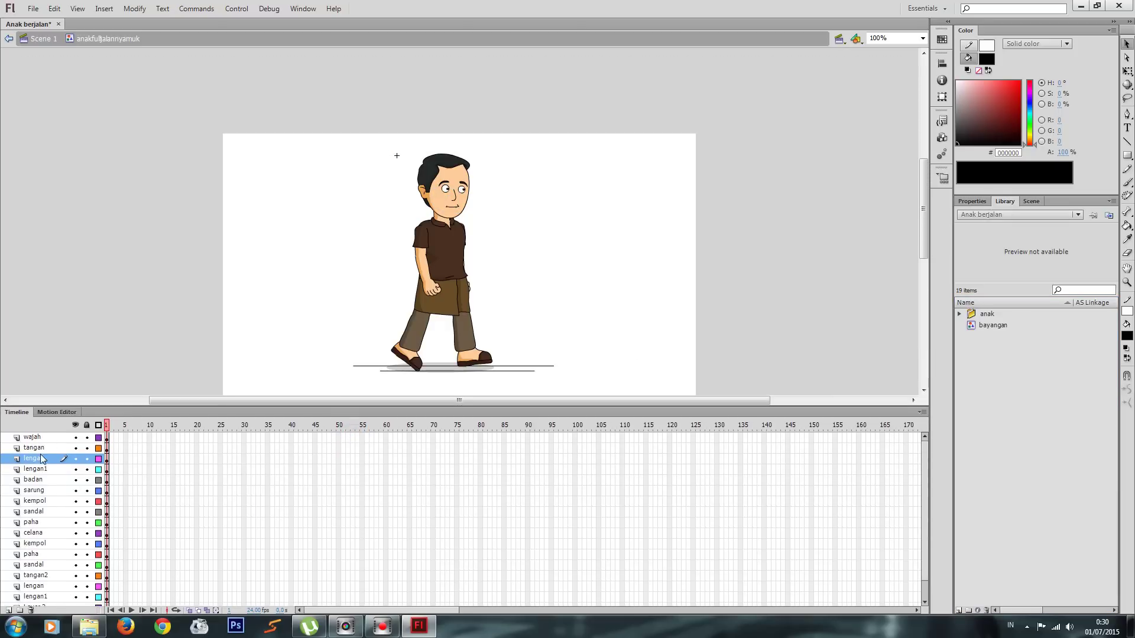
# Examine which head and arm parts the wajah, tangan, lengan and lengan1 layers hold by briefly hiding each one
pyautogui.scroll(-1, 47, 515)
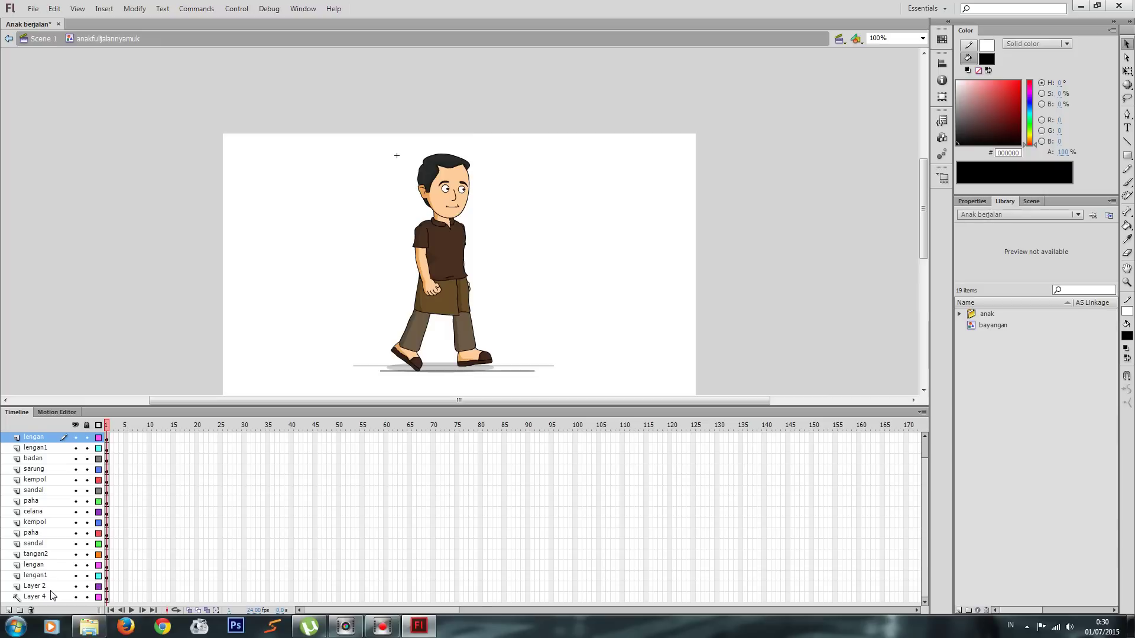
pyautogui.scroll(1, 52, 591)
pyautogui.click(47, 447)
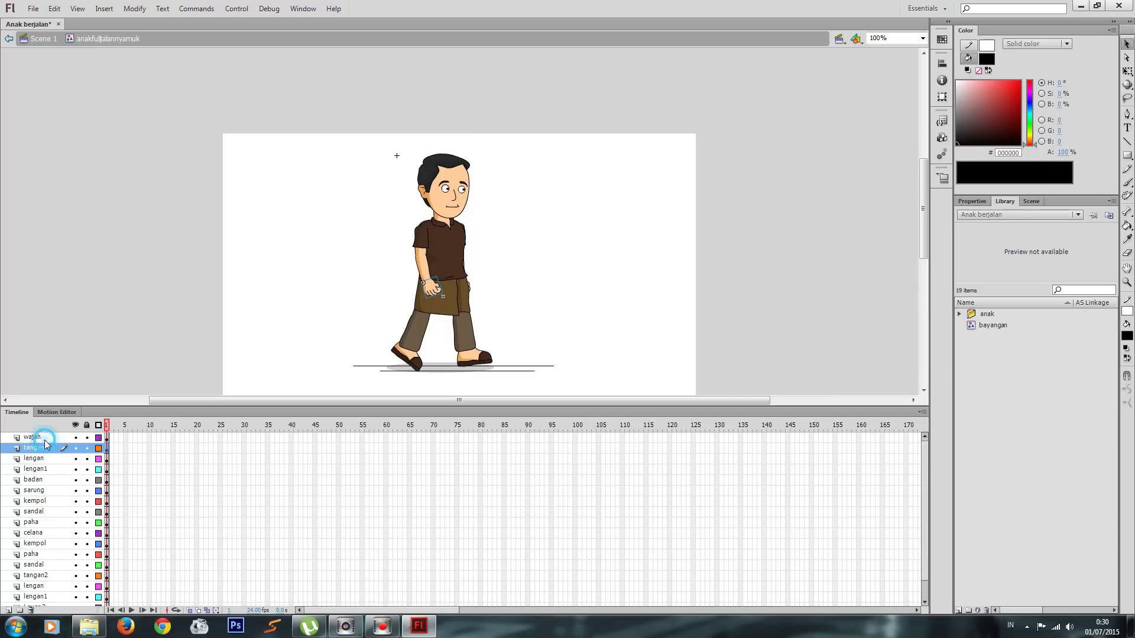
pyautogui.click(46, 440)
pyautogui.click(76, 438)
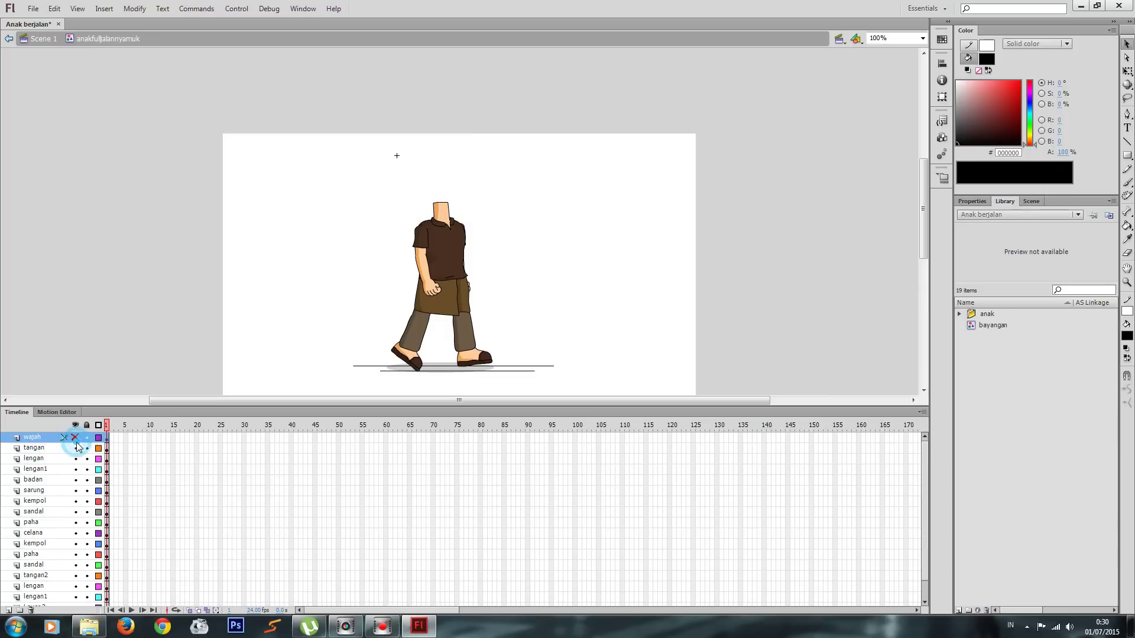
pyautogui.click(76, 438)
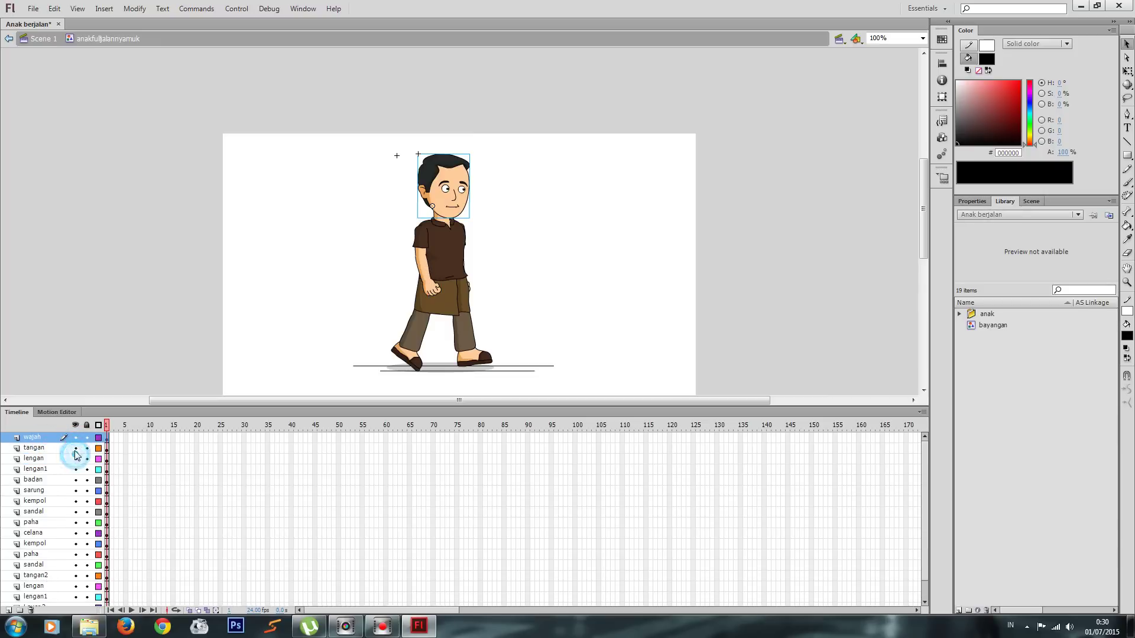
pyautogui.click(75, 448)
pyautogui.click(75, 448)
pyautogui.click(75, 459)
pyautogui.click(75, 459)
pyautogui.click(76, 469)
pyautogui.click(76, 459)
pyautogui.click(76, 468)
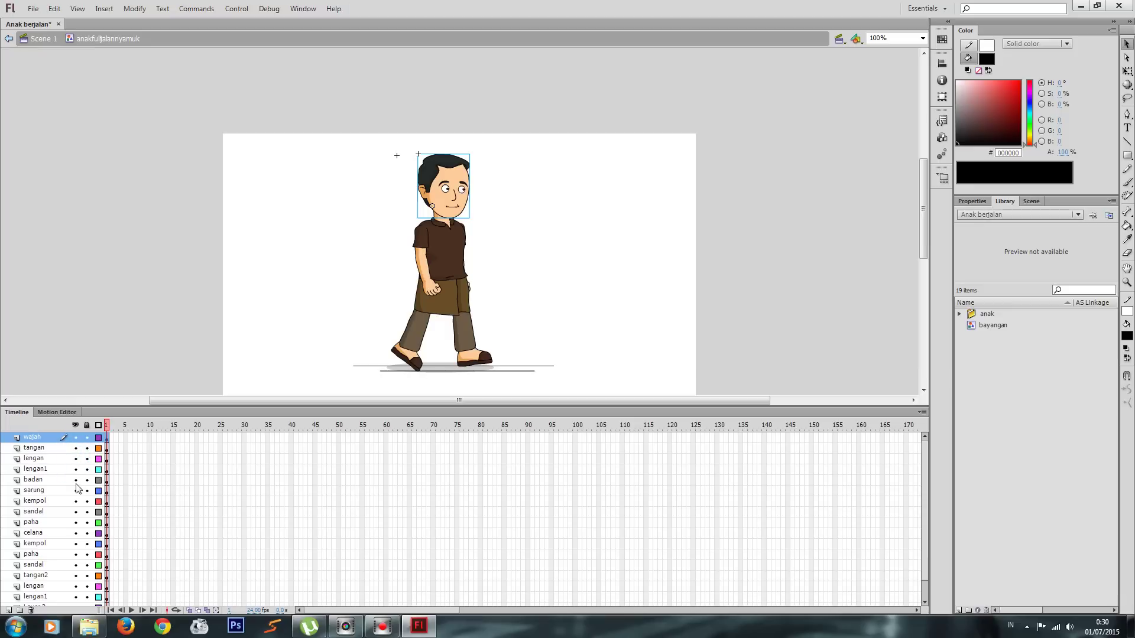
# Examine the contents of the badan, sarung and sandal layers, plus the shadow and ground lines on Layer 2 and Layer 4
pyautogui.click(75, 480)
pyautogui.click(76, 491)
pyautogui.click(76, 480)
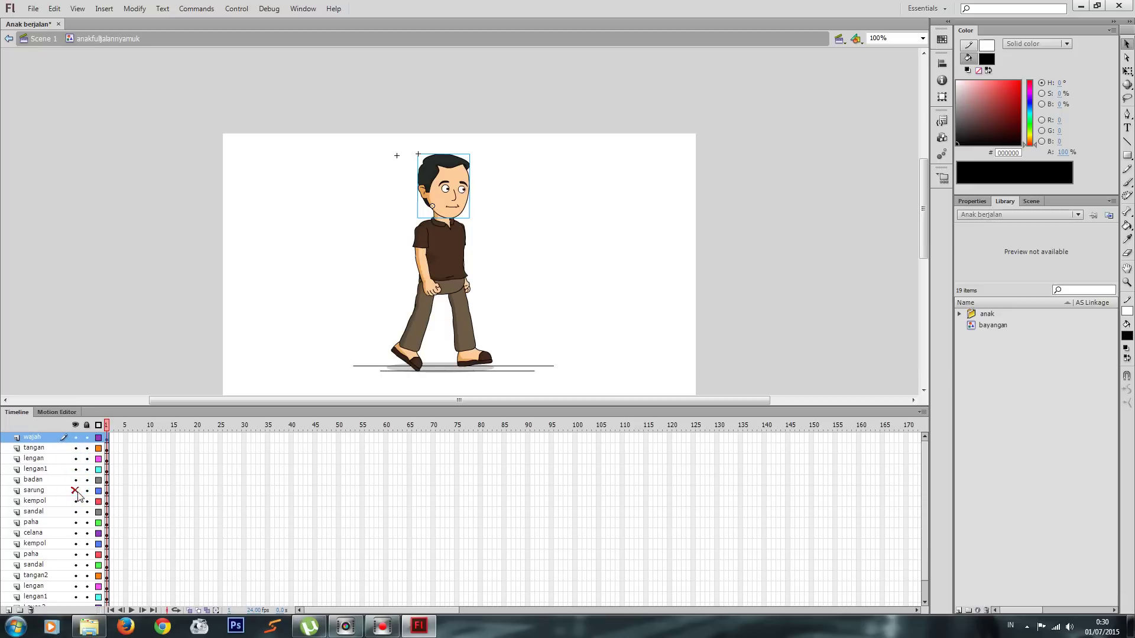
pyautogui.click(77, 491)
pyautogui.click(76, 512)
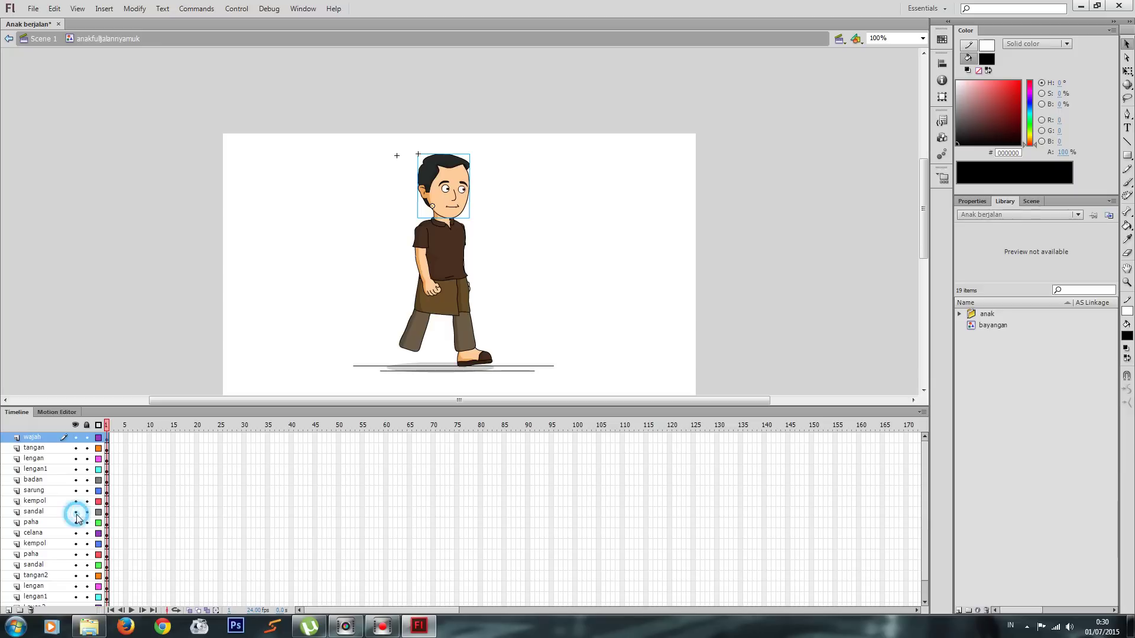
pyautogui.click(76, 512)
pyautogui.scroll(-1, 79, 535)
pyautogui.click(57, 588)
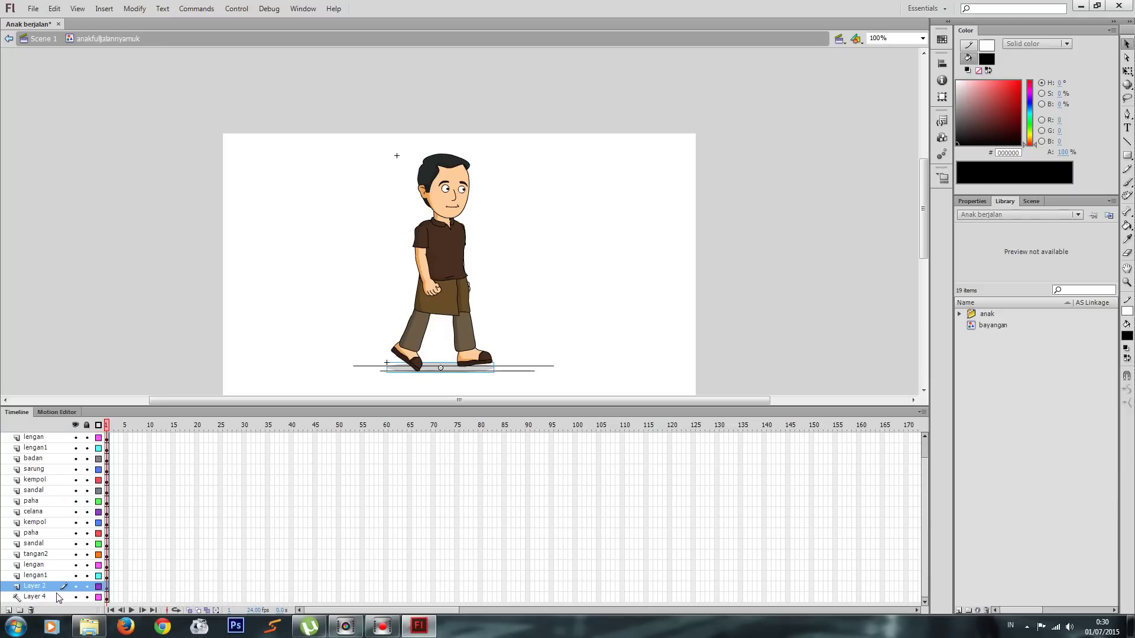
pyautogui.click(56, 598)
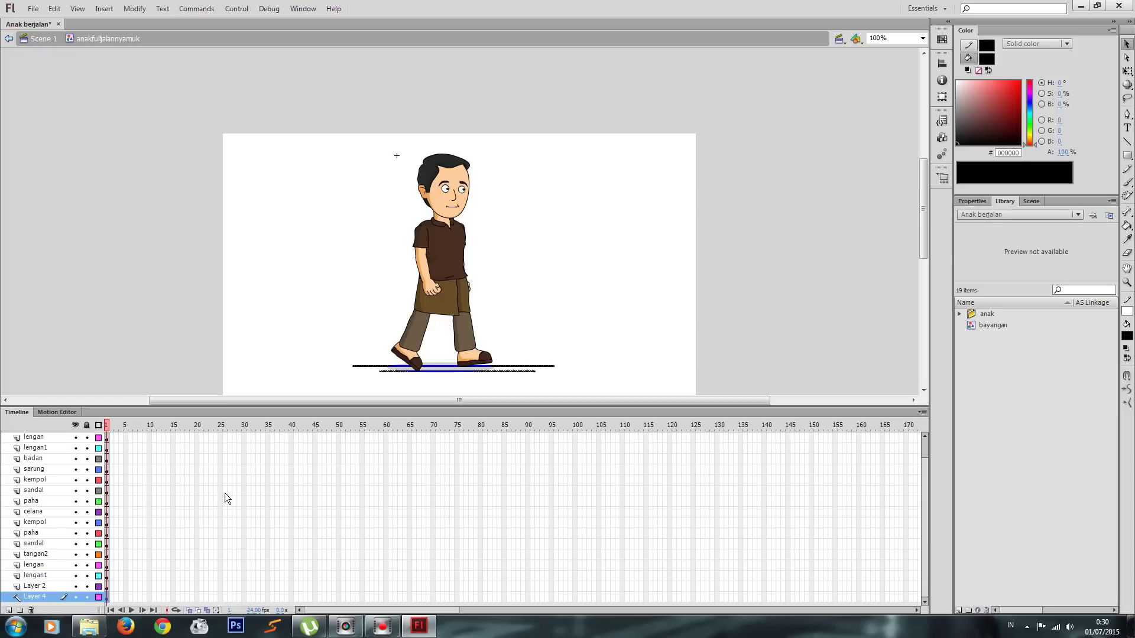
# Insert keyframes at frame 20 on all layers of the character
pyautogui.scroll(1, 300, 491)
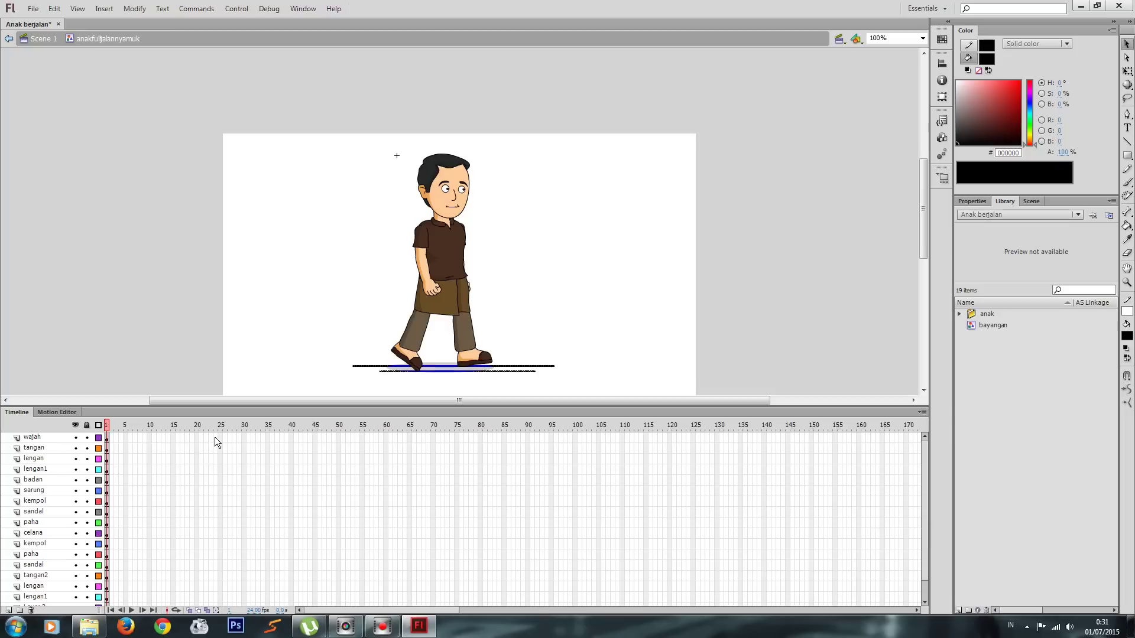
pyautogui.click(291, 448)
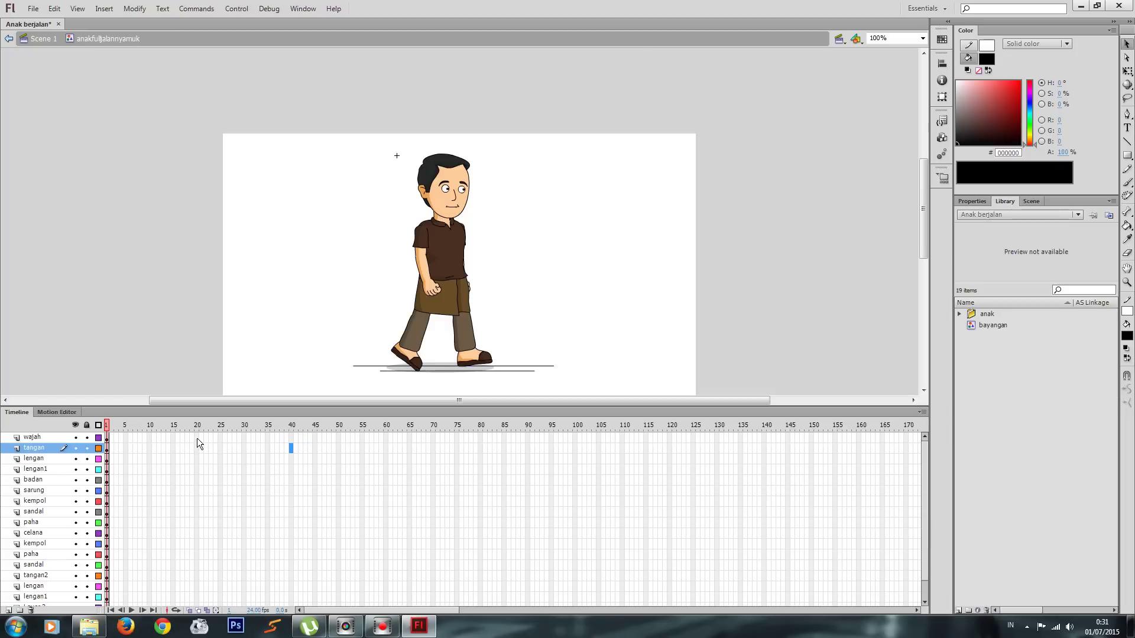
pyautogui.moveTo(196, 438); pyautogui.dragTo(197, 535)
pyautogui.moveTo(196, 587); pyautogui.dragTo(196, 612)
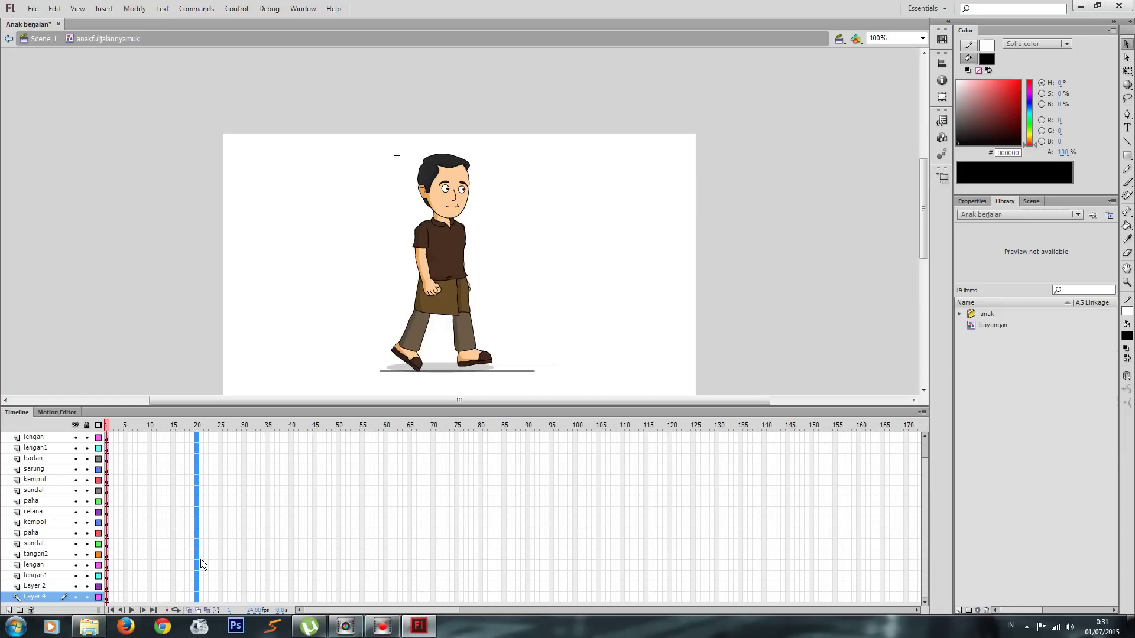
pyautogui.press('F6')
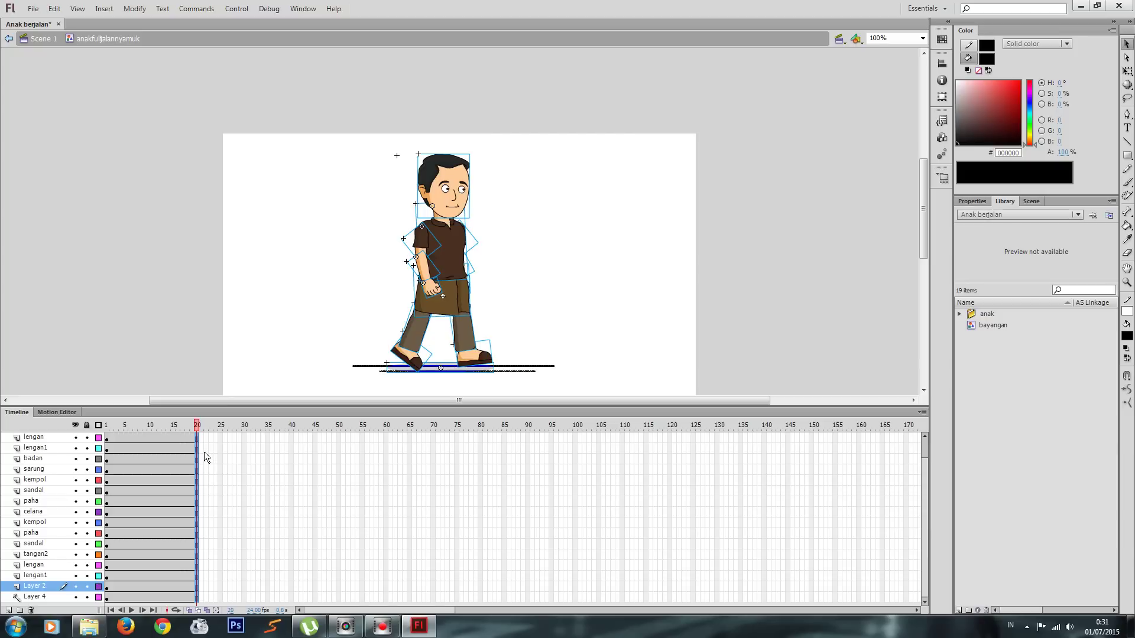
pyautogui.press('F6')
pyautogui.scroll(1, 155, 469)
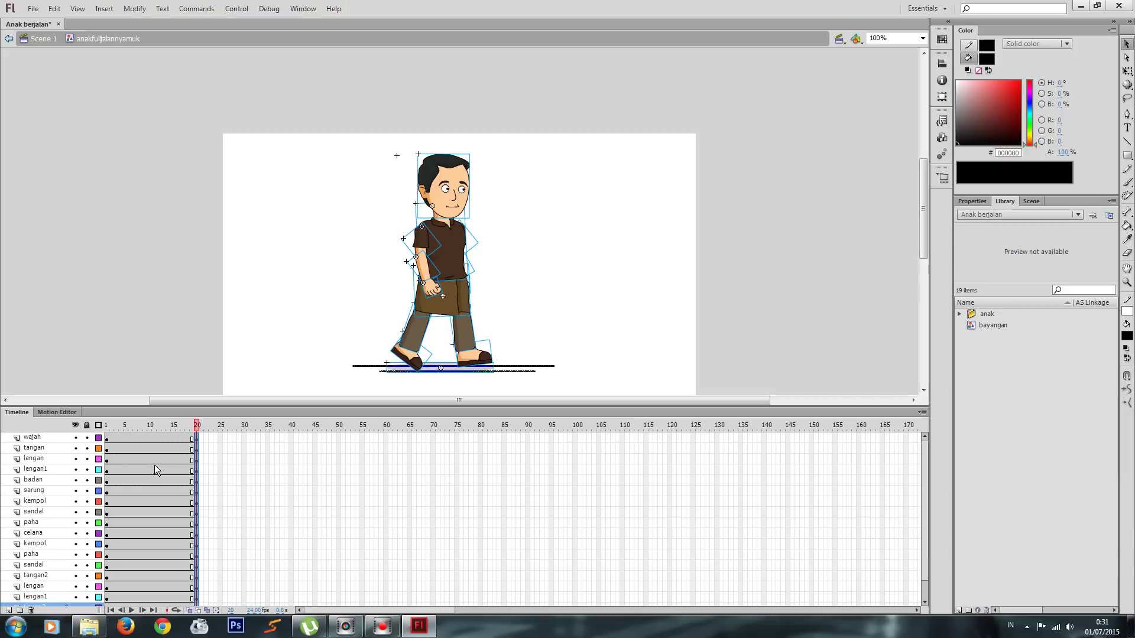
# Insert keyframes at frame 10 on all layers of the character
pyautogui.click(229, 458)
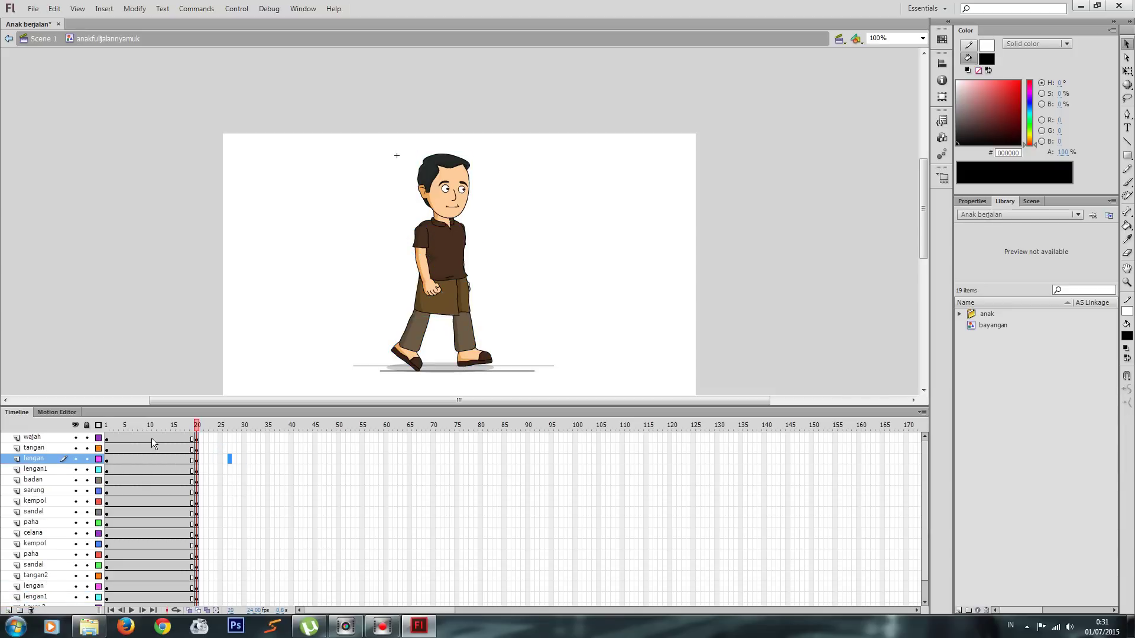
pyautogui.moveTo(151, 438); pyautogui.dragTo(155, 619)
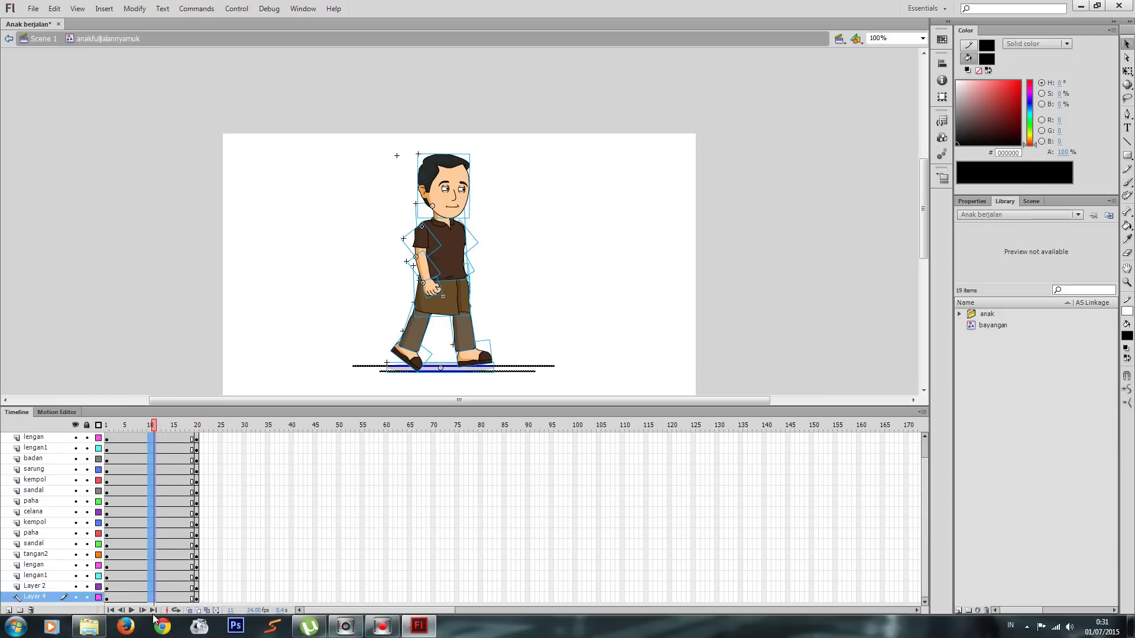
pyautogui.click(228, 511)
pyautogui.scroll(2, 148, 461)
pyautogui.moveTo(150, 438); pyautogui.dragTo(151, 535)
pyautogui.moveTo(151, 591); pyautogui.dragTo(151, 588)
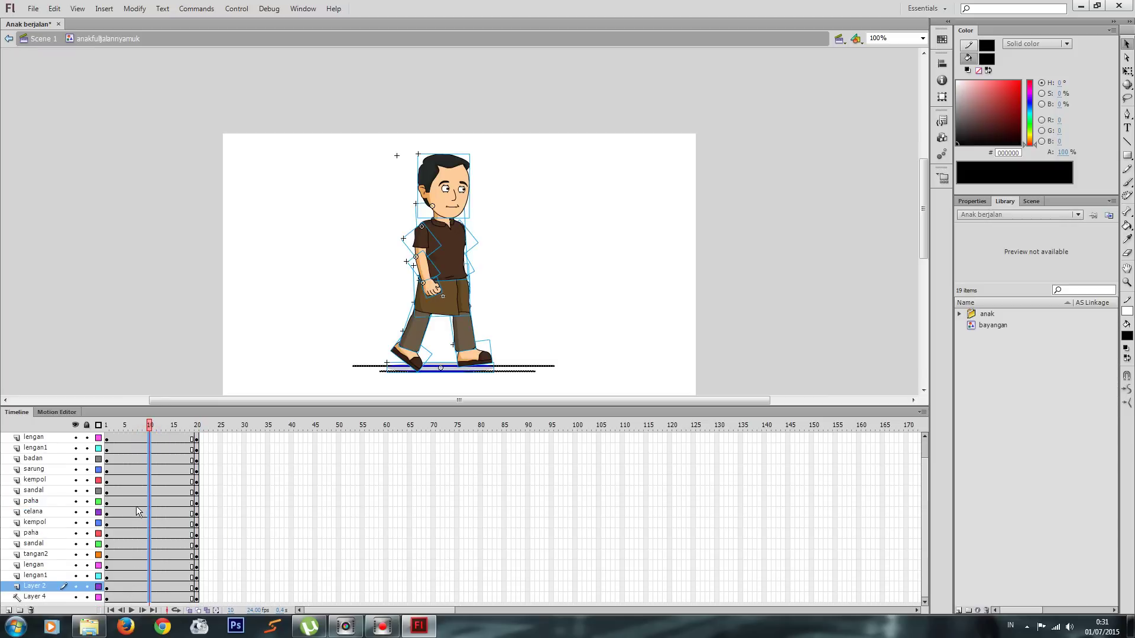
pyautogui.press('F6')
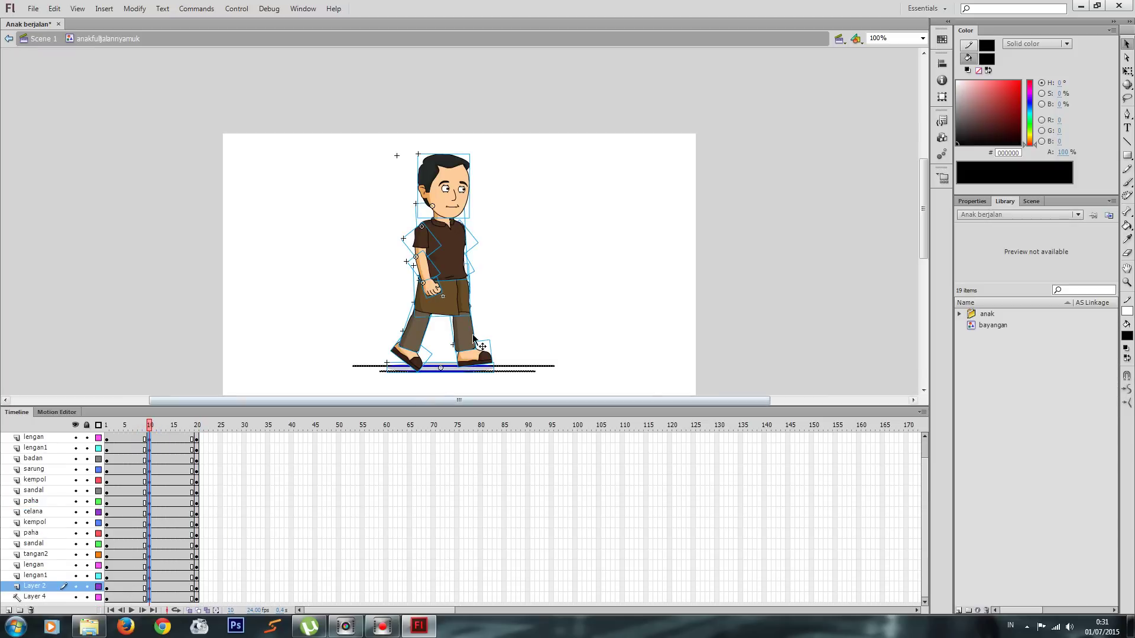
pyautogui.click(563, 279)
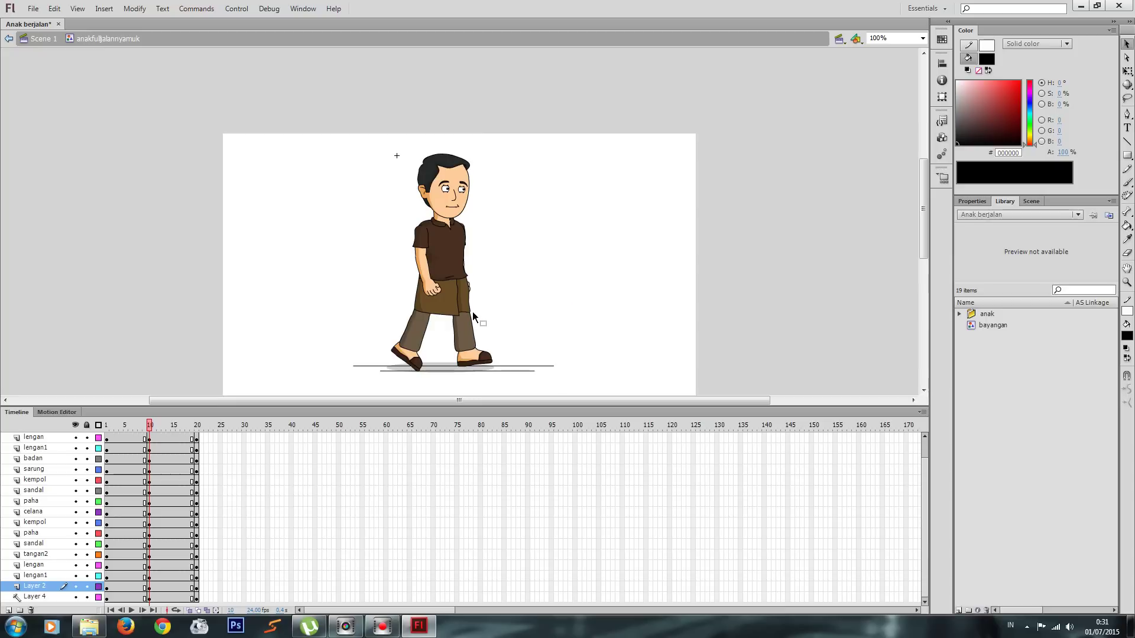
# Review the span from frame 1 to 20, return to frame 10 and hide the sarung layer
pyautogui.click(151, 428)
pyautogui.moveTo(151, 429)
pyautogui.mouseDown()
pyautogui.moveTo(107, 427)
pyautogui.moveTo(141, 426)
pyautogui.mouseUp()
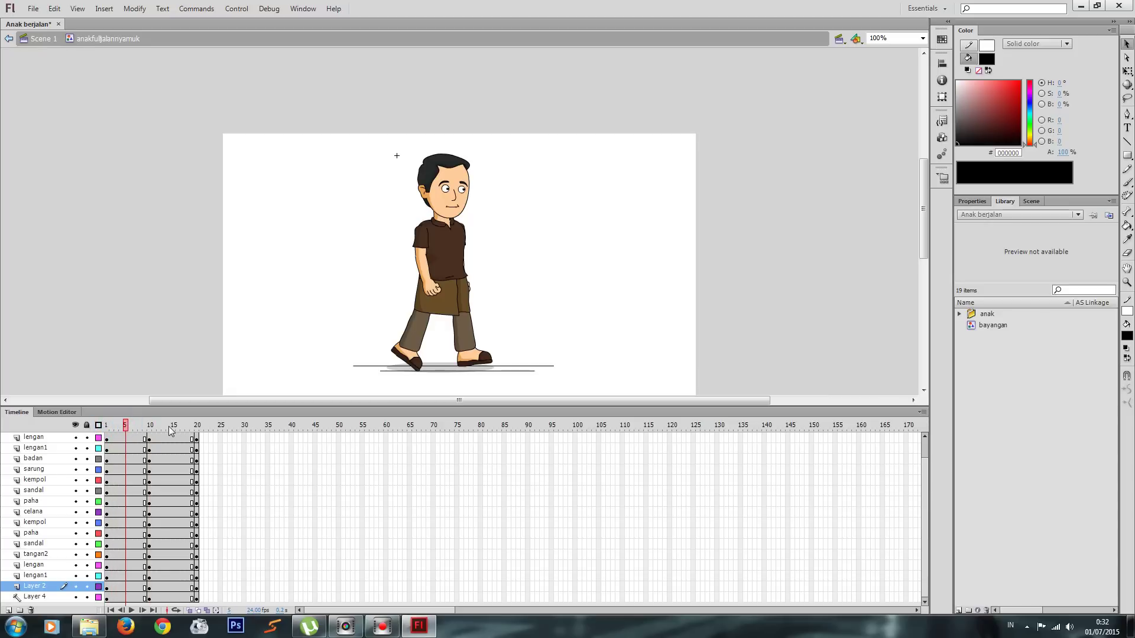
pyautogui.click(150, 427)
pyautogui.moveTo(158, 428); pyautogui.dragTo(188, 427)
pyautogui.click(196, 426)
pyautogui.click(151, 426)
pyautogui.click(443, 303)
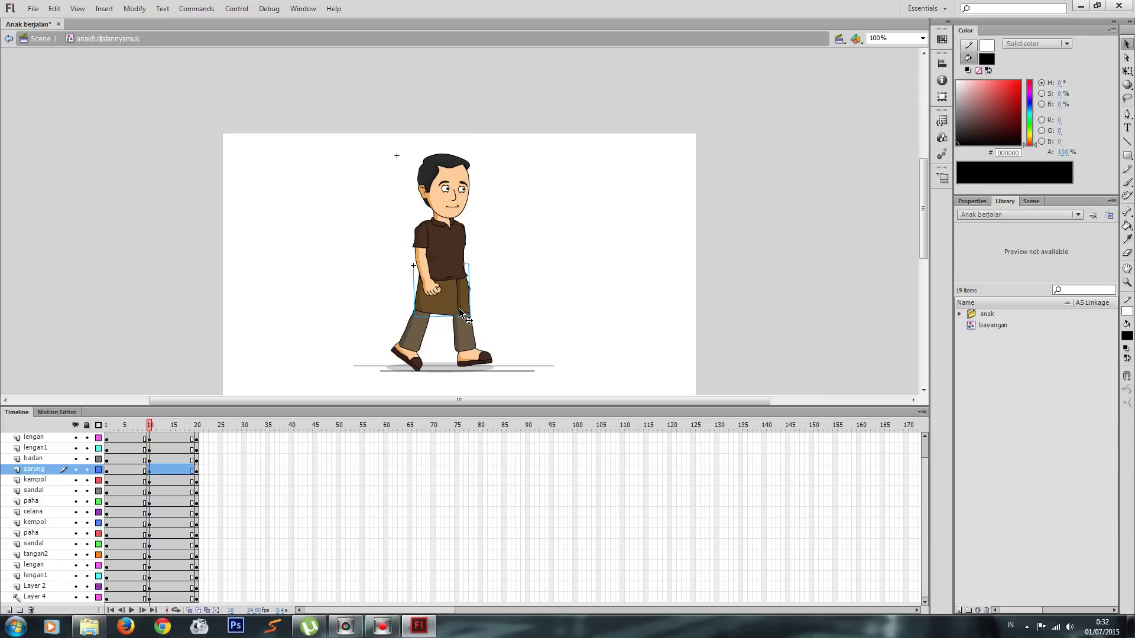
pyautogui.click(75, 470)
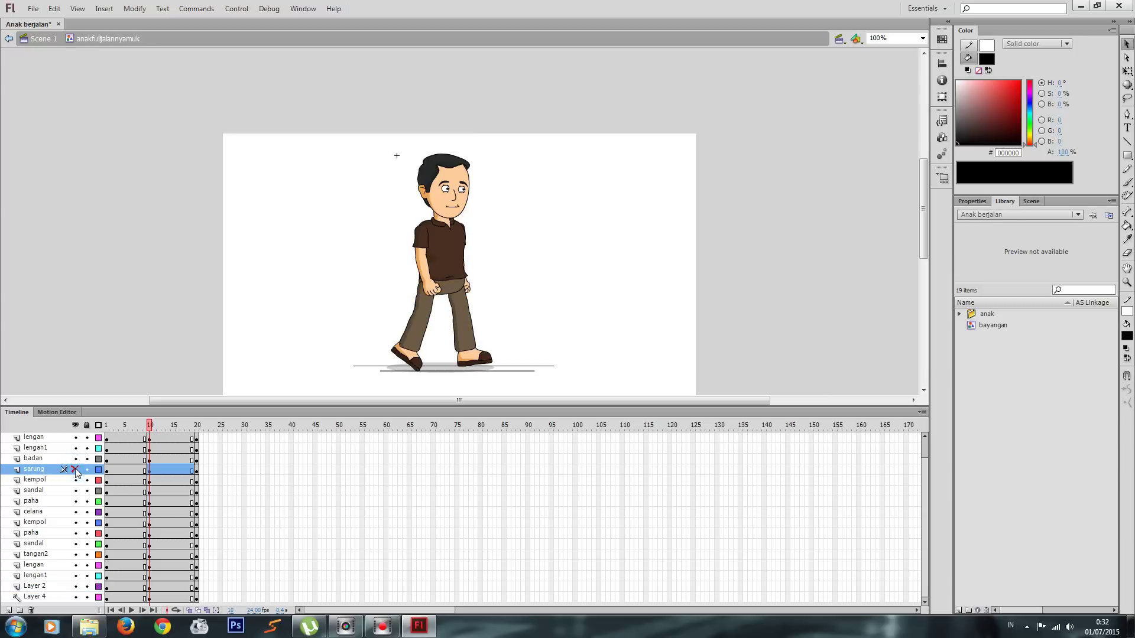
# At frame 10, rotate the rear leg's thigh forward and attach the kempol calf piece beneath it at a matching angle
pyautogui.click(432, 308)
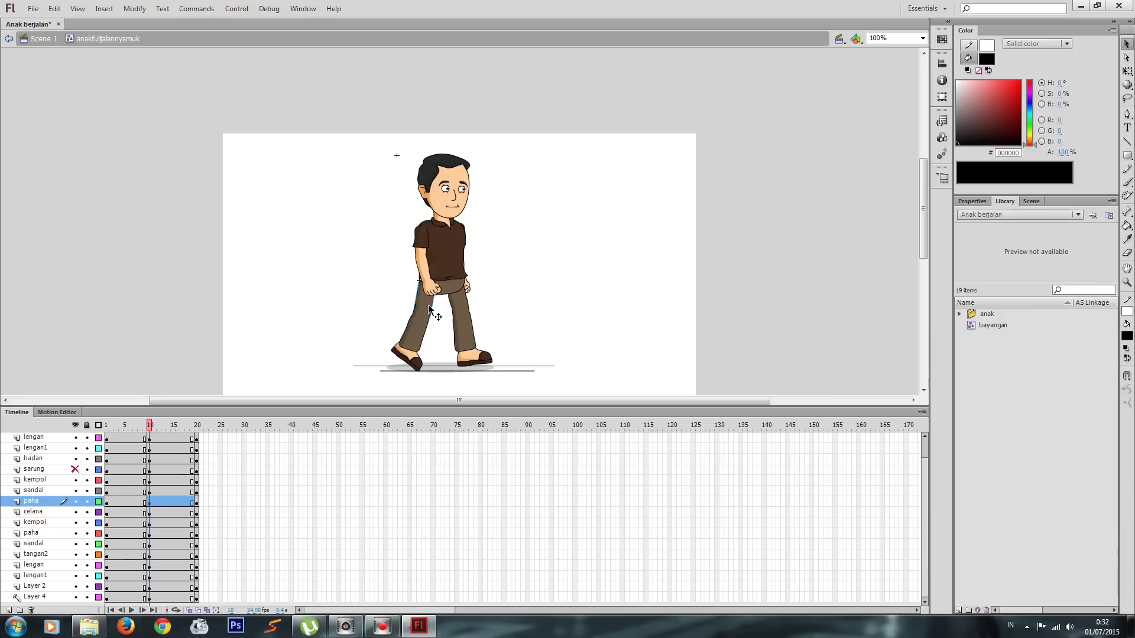
pyautogui.press('q')
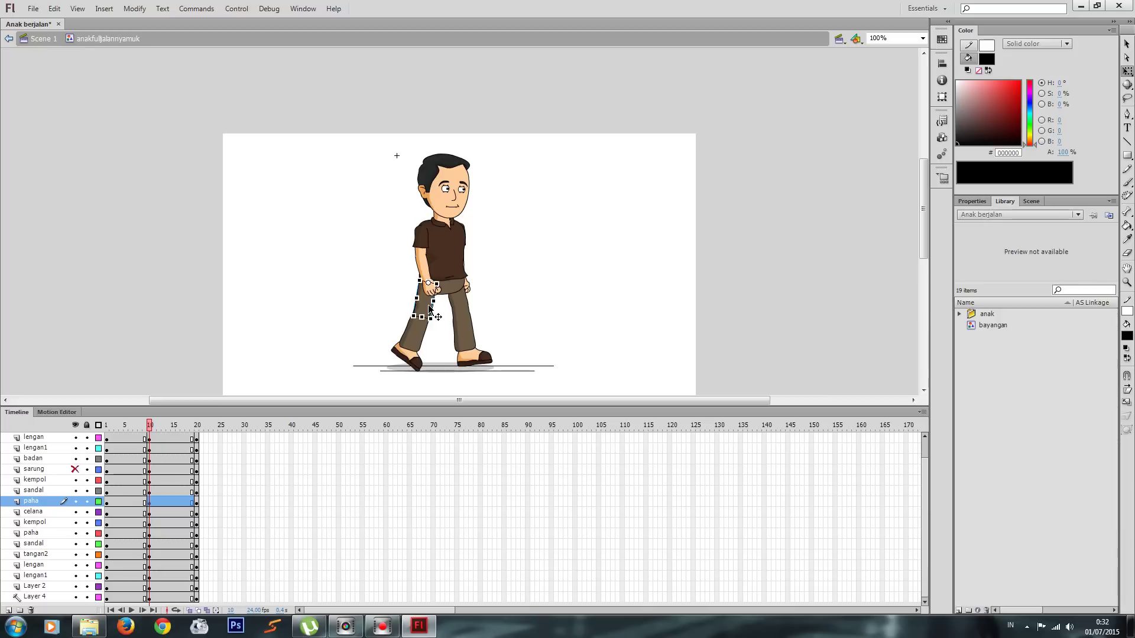
pyautogui.moveTo(435, 319); pyautogui.dragTo(451, 323)
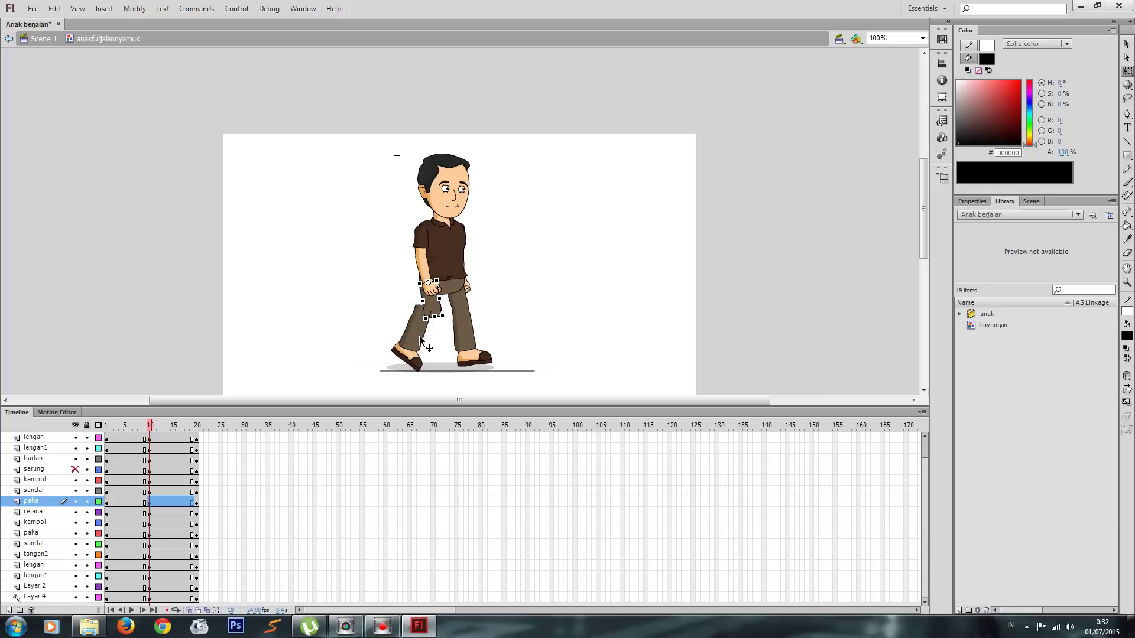
pyautogui.hotkey('ctrl', '=')
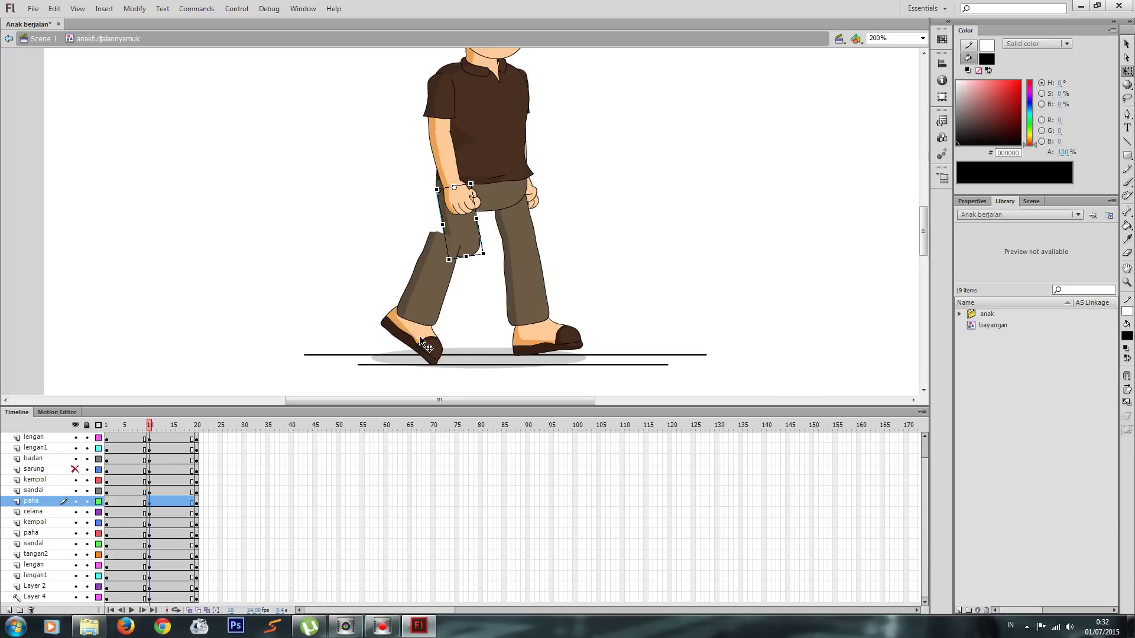
pyautogui.click(428, 298)
pyautogui.moveTo(436, 333); pyautogui.dragTo(474, 286)
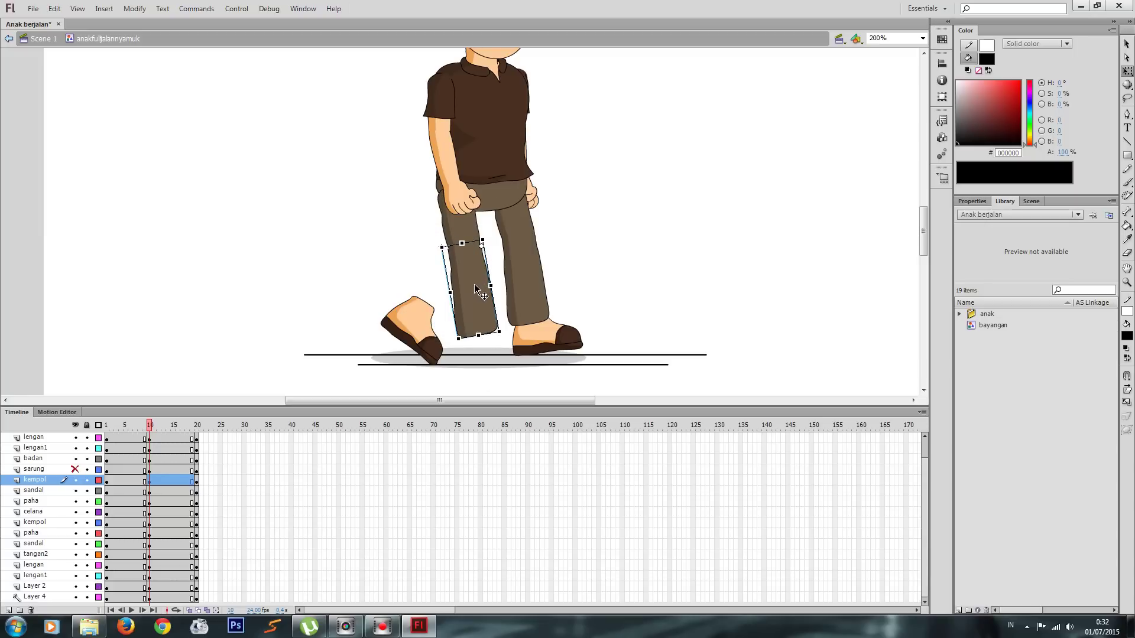
# Rotate the rear foot's sandal forward and place it under the repositioned calf at frame 10
pyautogui.click(425, 333)
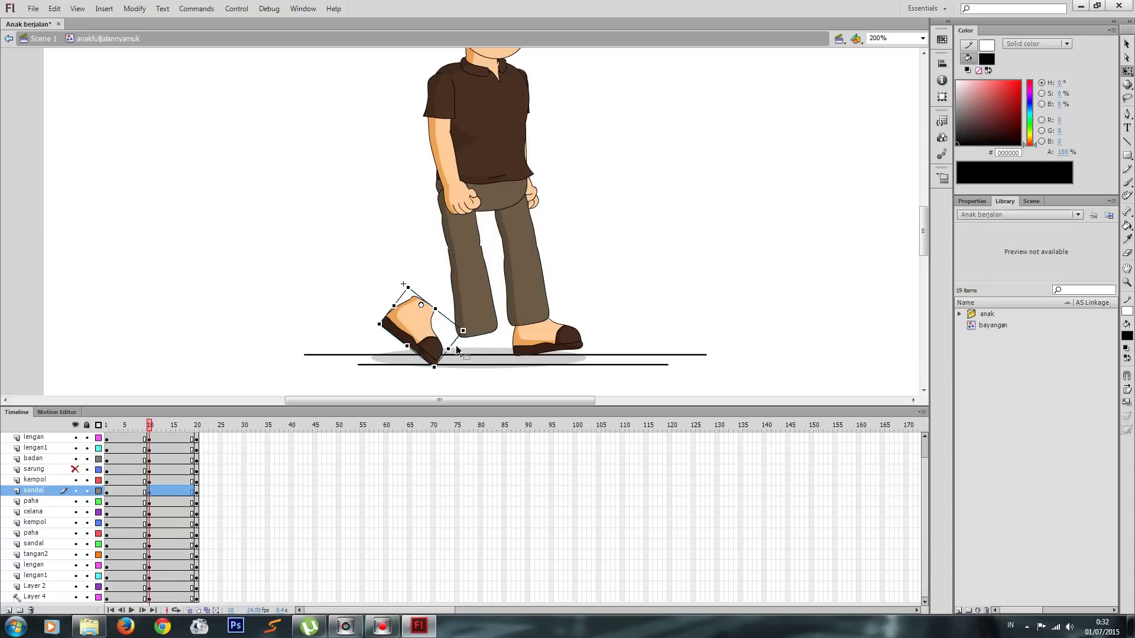
pyautogui.moveTo(469, 334)
pyautogui.mouseDown()
pyautogui.moveTo(481, 294)
pyautogui.moveTo(461, 331)
pyautogui.moveTo(489, 338)
pyautogui.mouseUp()
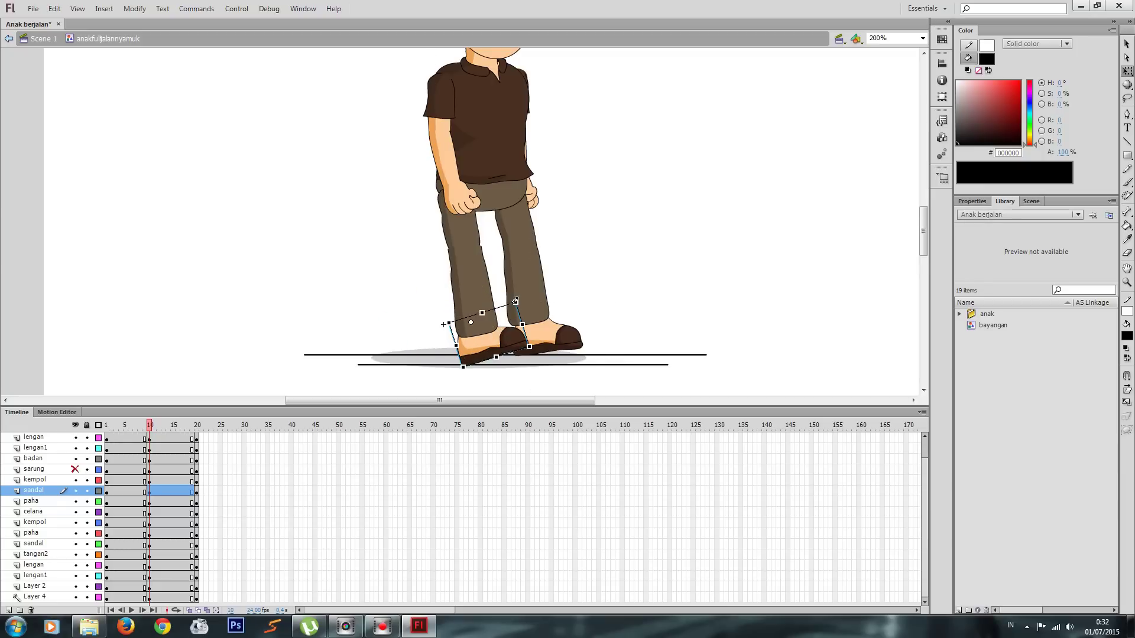
pyautogui.moveTo(517, 303); pyautogui.dragTo(520, 305)
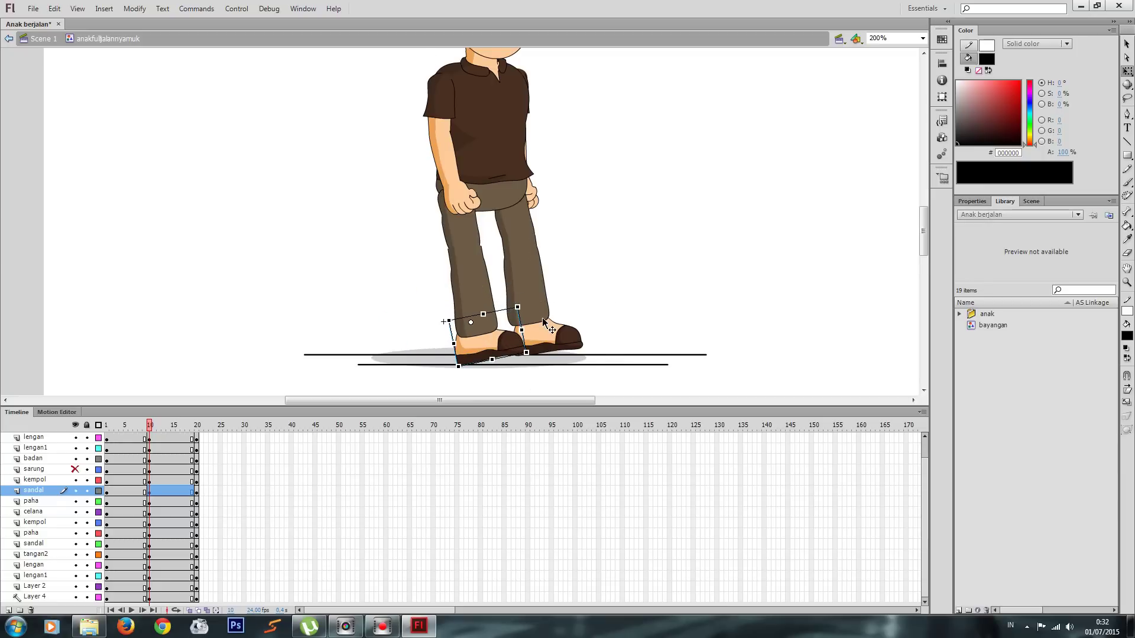
# Nudge the near leg's kempol calf piece slightly back and up so it fits between the thigh and the sandal at frame 10
pyautogui.scroll(3, 562, 329)
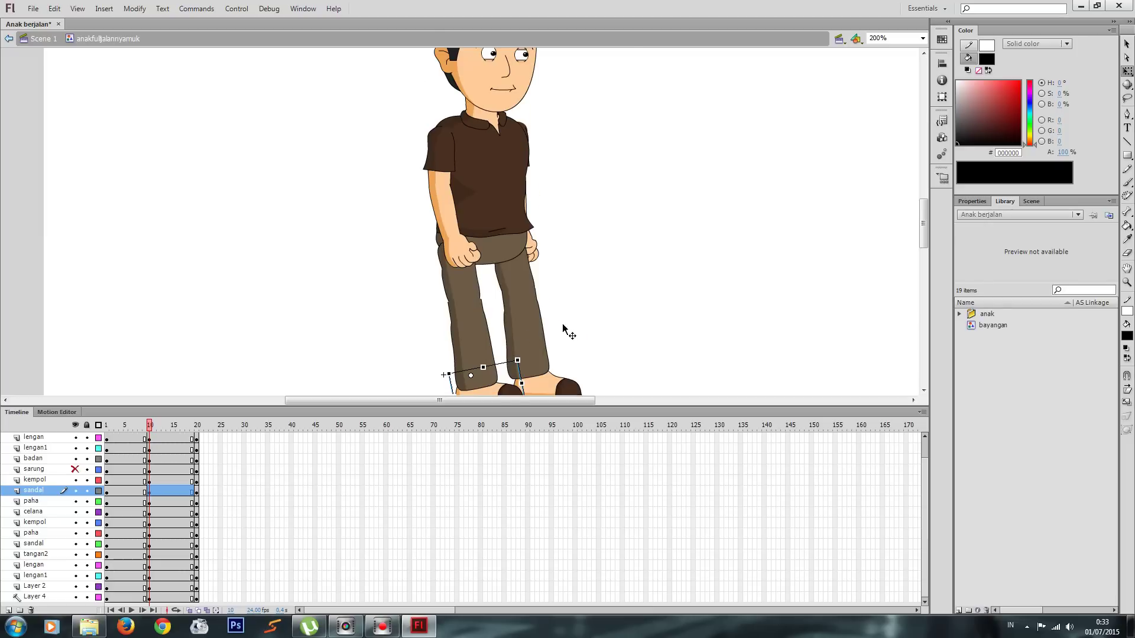
pyautogui.click(470, 316)
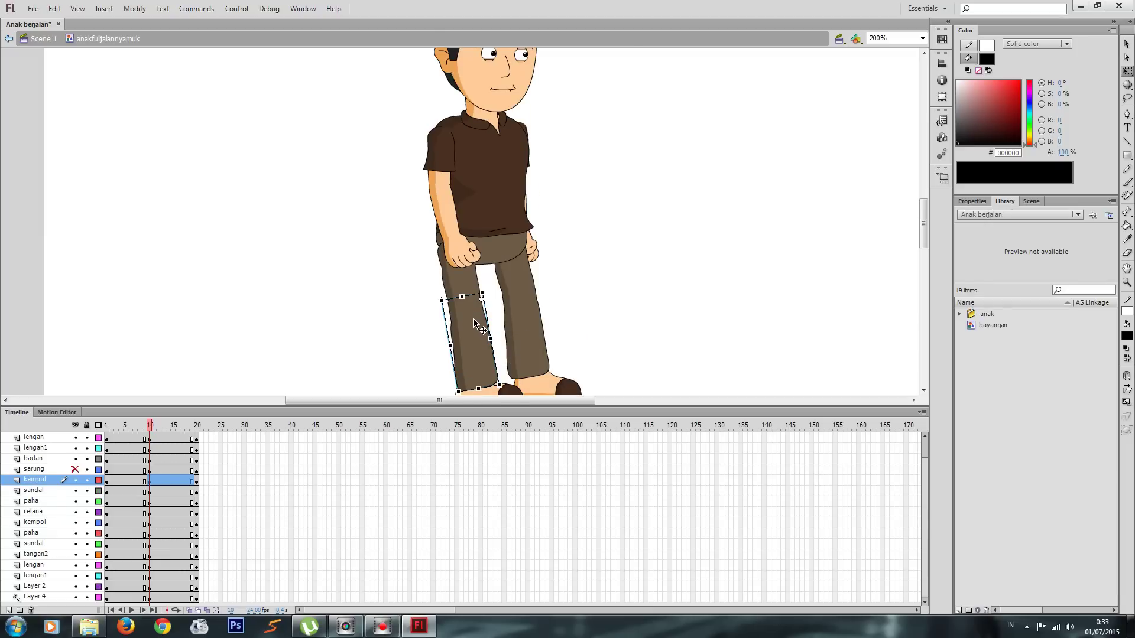
pyautogui.press('Left')
pyautogui.press('Up')
pyautogui.hotkey('ctrl', 'shift', 'a')
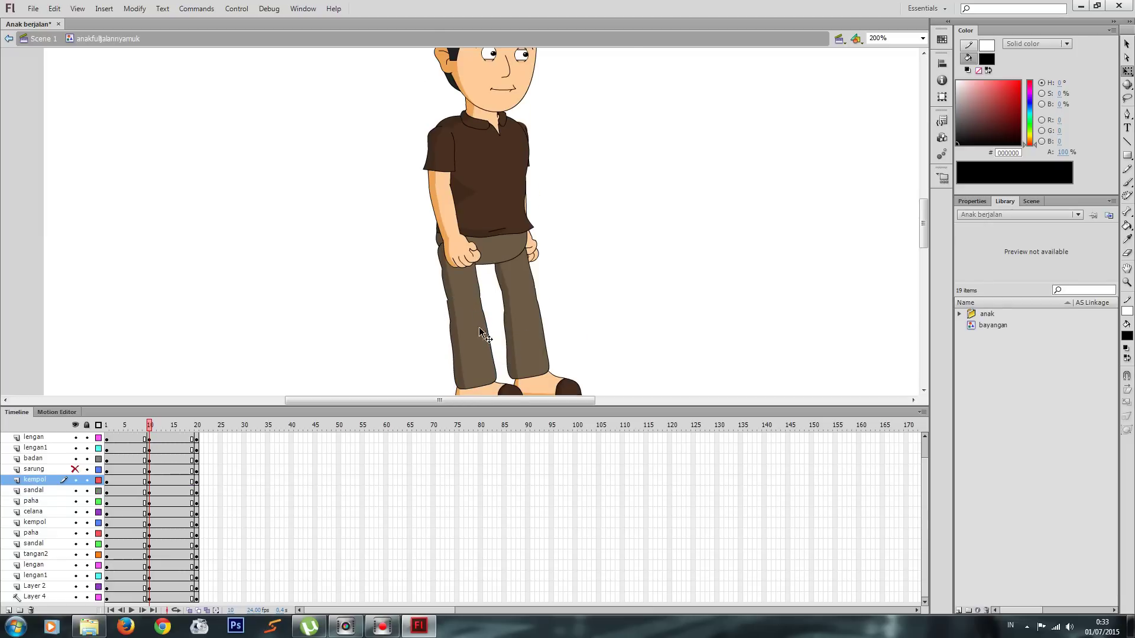
pyautogui.scroll(-2, 479, 330)
pyautogui.scroll(2, 525, 235)
# At frame 10, swing the near upper arm (lengan1) backward and move the forearm and hand together onto its elbow
pyautogui.click(445, 156)
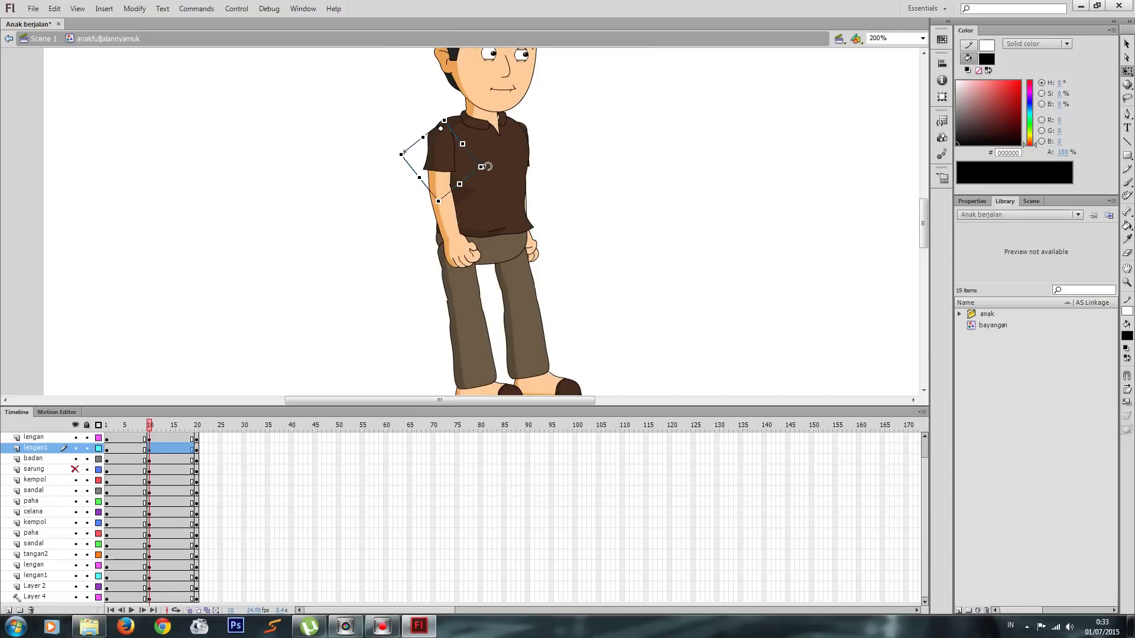
pyautogui.moveTo(483, 167); pyautogui.dragTo(480, 179)
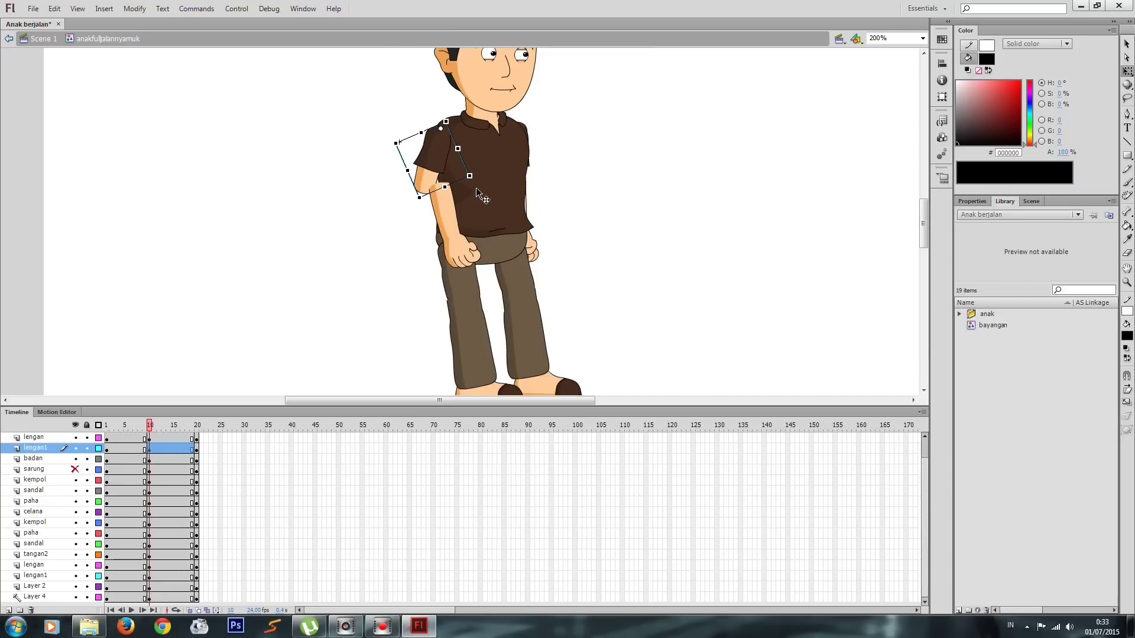
pyautogui.click(453, 214)
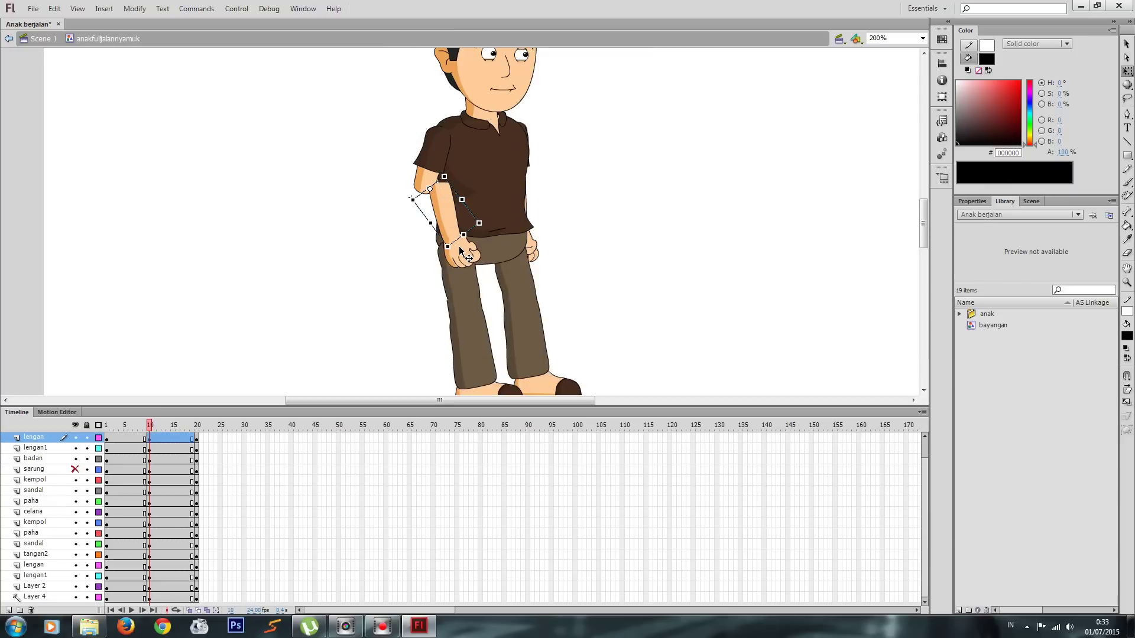
pyautogui.click(464, 253)
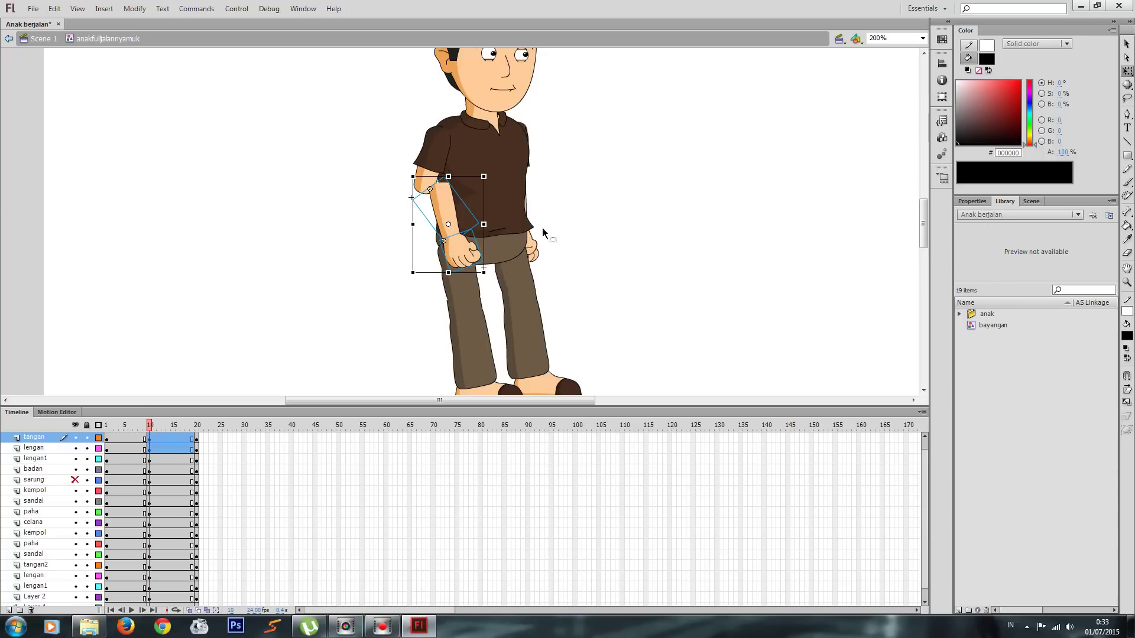
pyautogui.click(442, 208)
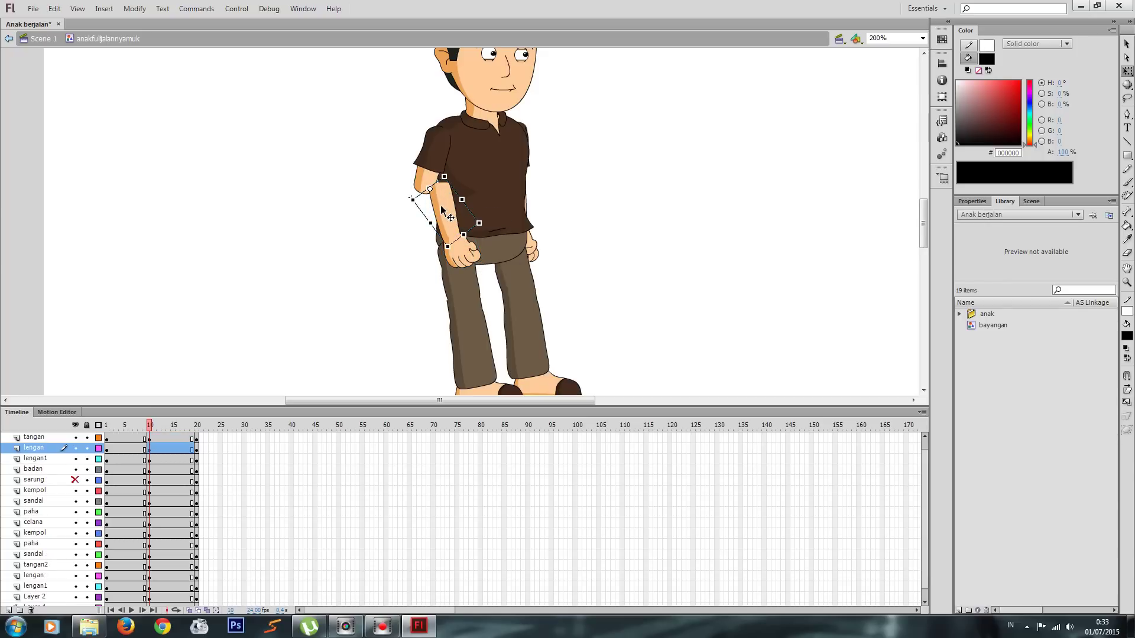
pyautogui.click(470, 259)
pyautogui.moveTo(484, 271); pyautogui.dragTo(472, 277)
pyautogui.moveTo(461, 218); pyautogui.dragTo(427, 207)
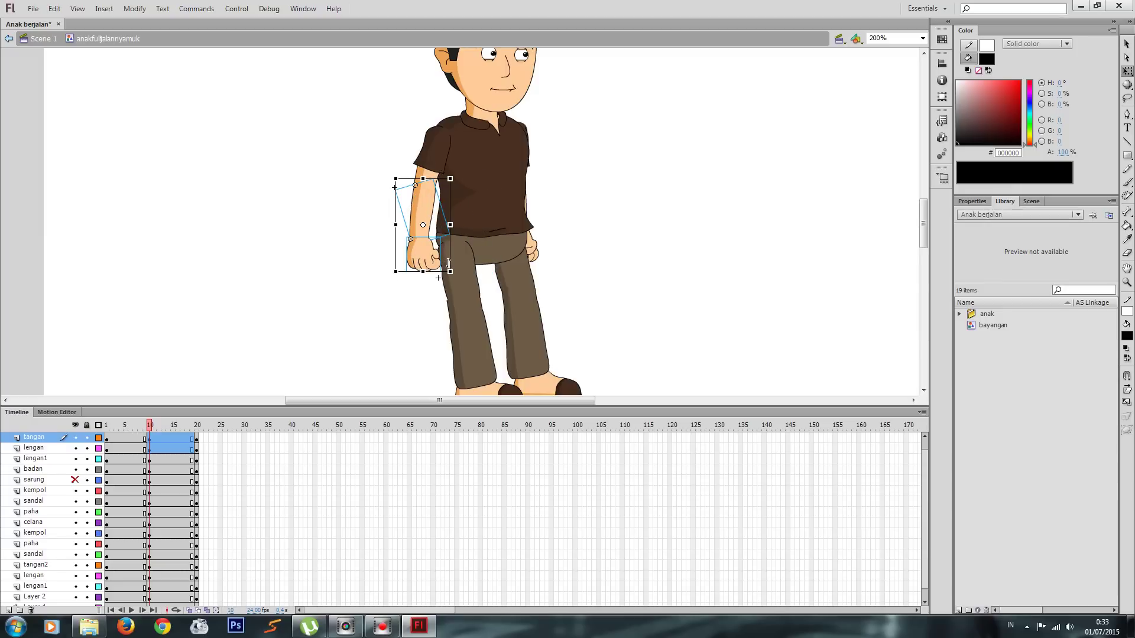
# Rotate the near forearm and hand together so the arm bends slightly forward at the elbow
pyautogui.moveTo(451, 270); pyautogui.dragTo(414, 206)
pyautogui.hotkey('ctrl', 'shift', 'z')
pyautogui.click(385, 227)
pyautogui.click(435, 245)
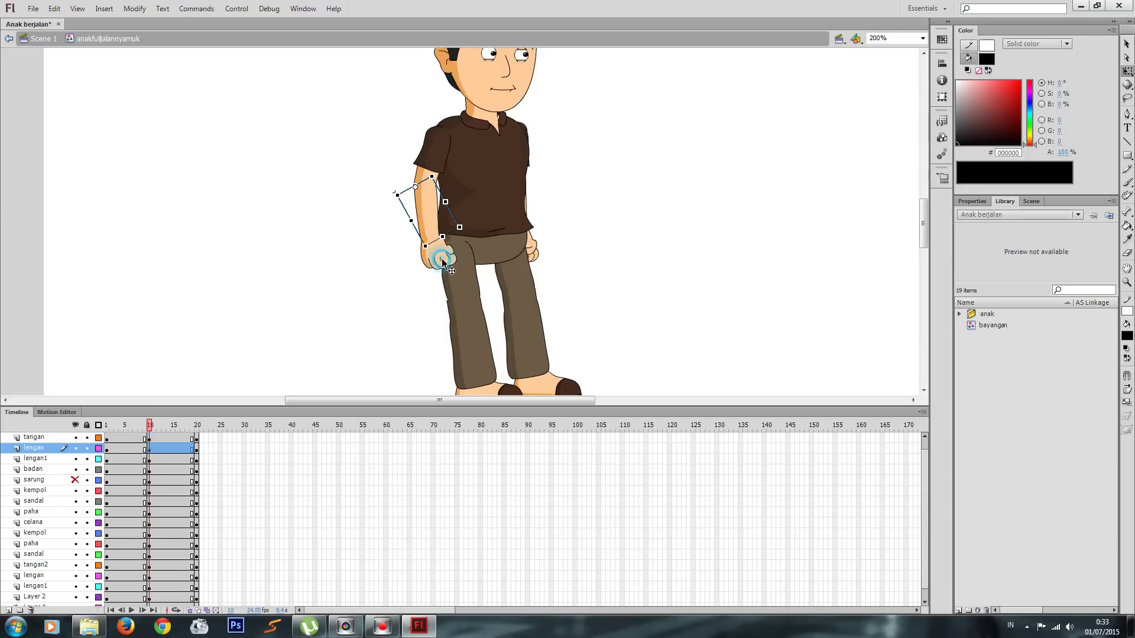
pyautogui.click(445, 265)
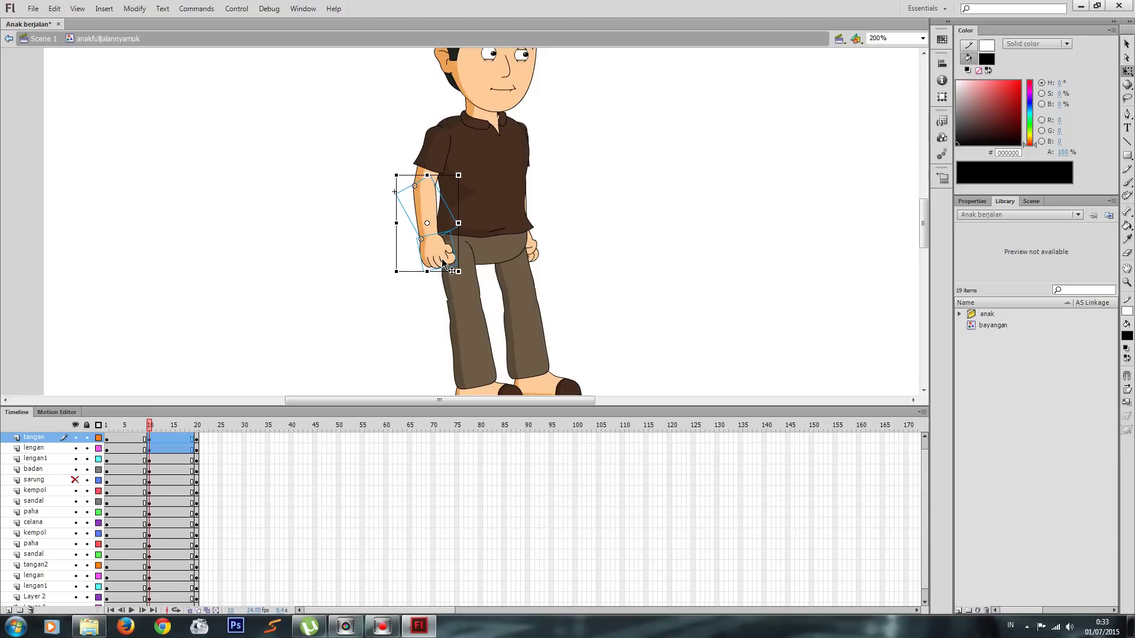
pyautogui.click(661, 167)
# Rotate the far leg's thigh (paha) backward around the hip at frame 10
pyautogui.scroll(-3, 576, 240)
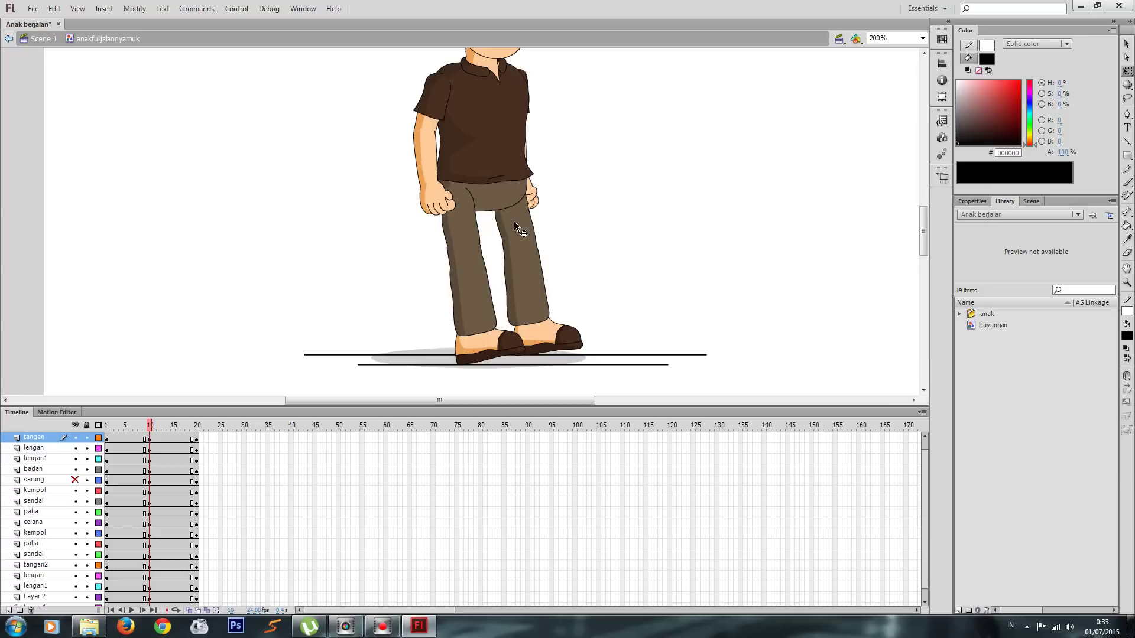
pyautogui.click(518, 225)
pyautogui.click(545, 245)
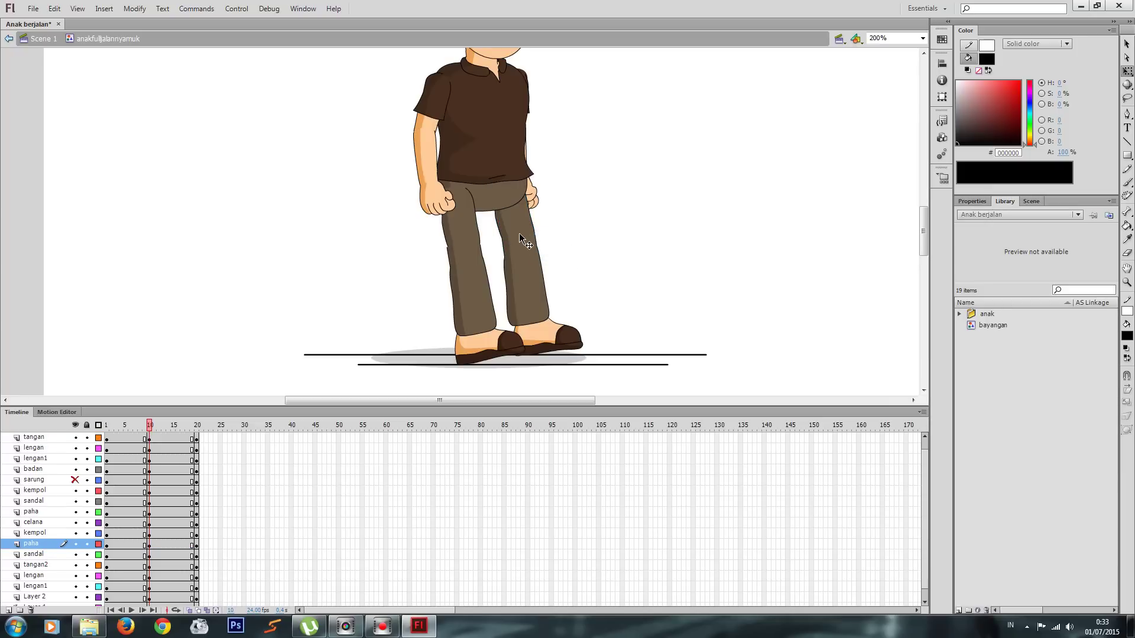
pyautogui.click(519, 233)
pyautogui.click(516, 220)
pyautogui.click(533, 234)
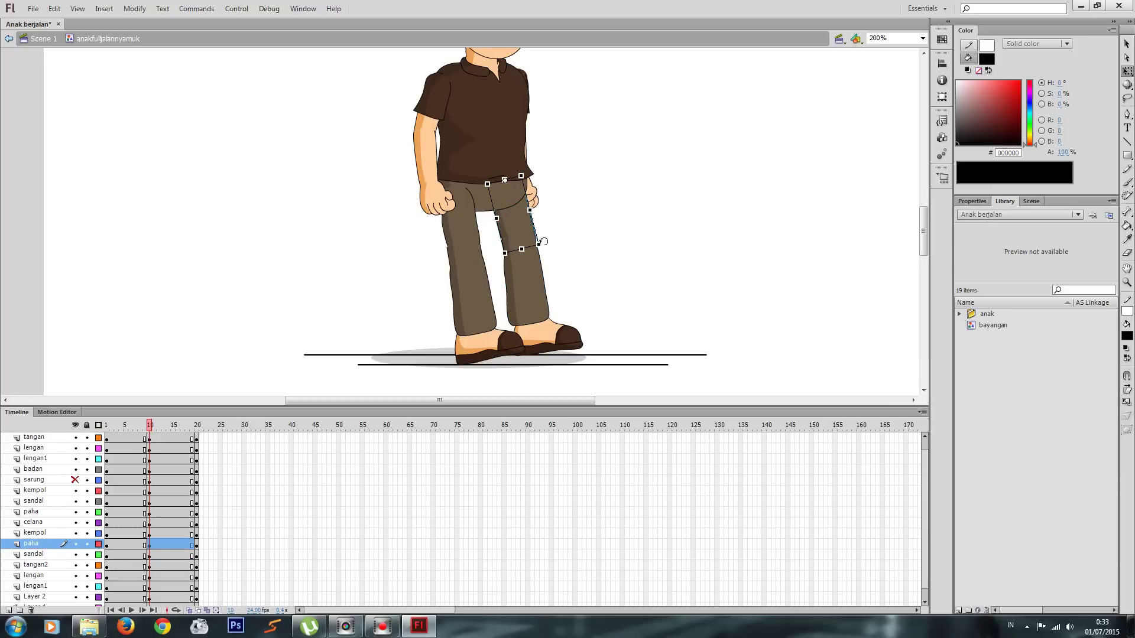
pyautogui.moveTo(540, 244); pyautogui.dragTo(526, 258)
# Rotate the far leg's calf and sandal together backward and attach them at the knee of the repositioned thigh
pyautogui.click(526, 282)
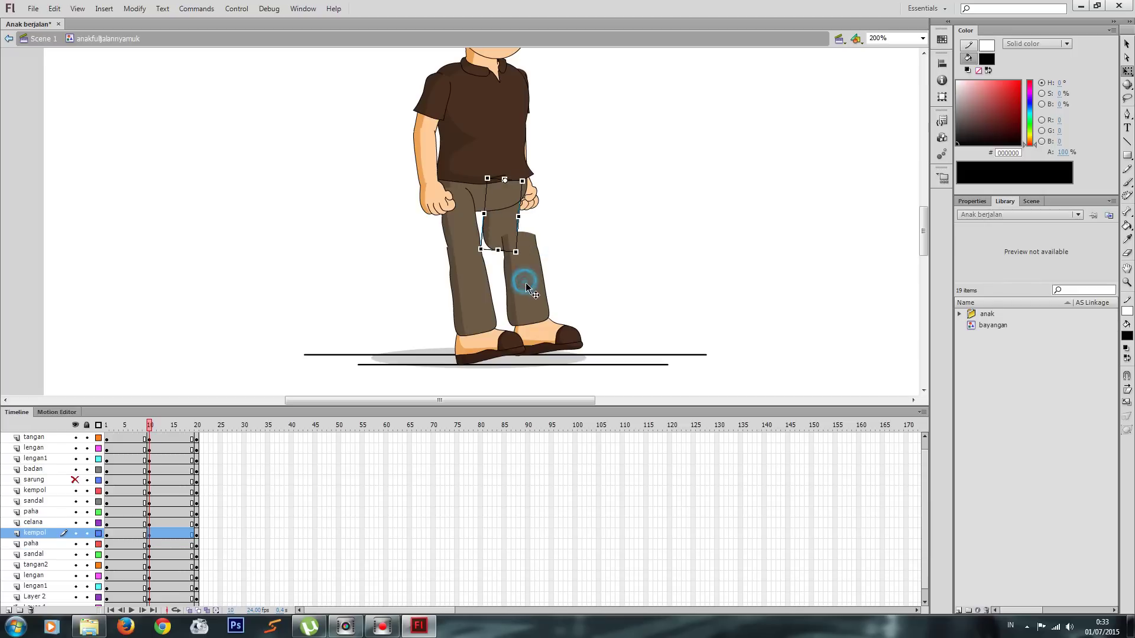
pyautogui.keyDown('shift'); pyautogui.click(554, 338); pyautogui.keyUp('shift')
pyautogui.moveTo(590, 357); pyautogui.dragTo(530, 370)
pyautogui.moveTo(547, 273); pyautogui.dragTo(494, 282)
pyautogui.press('Right')
pyautogui.press('Right')
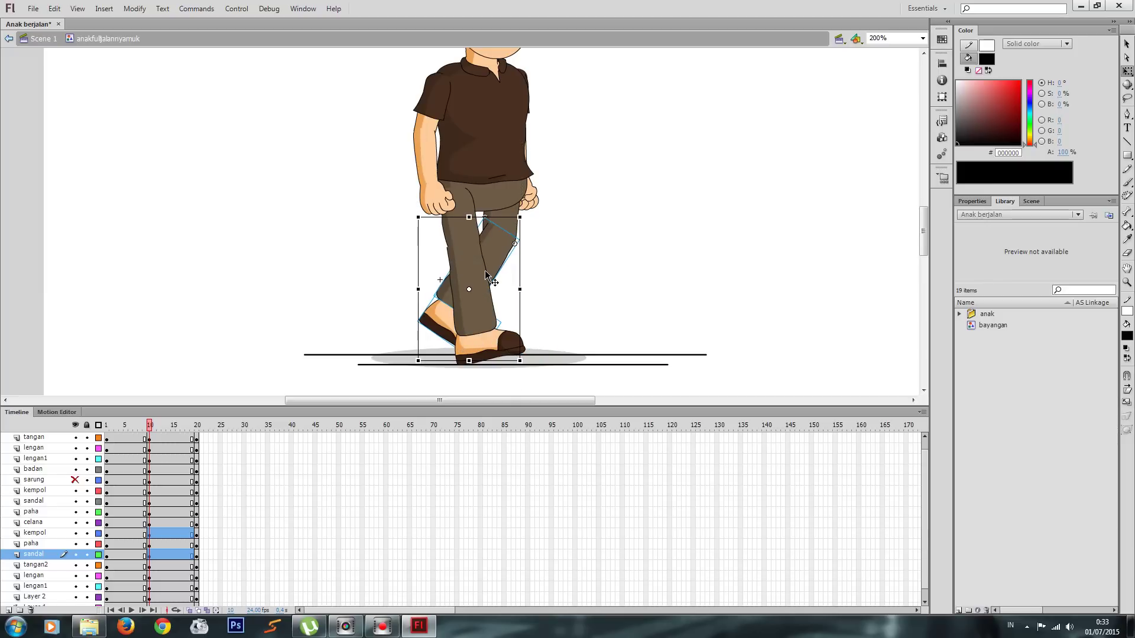
pyautogui.click(507, 302)
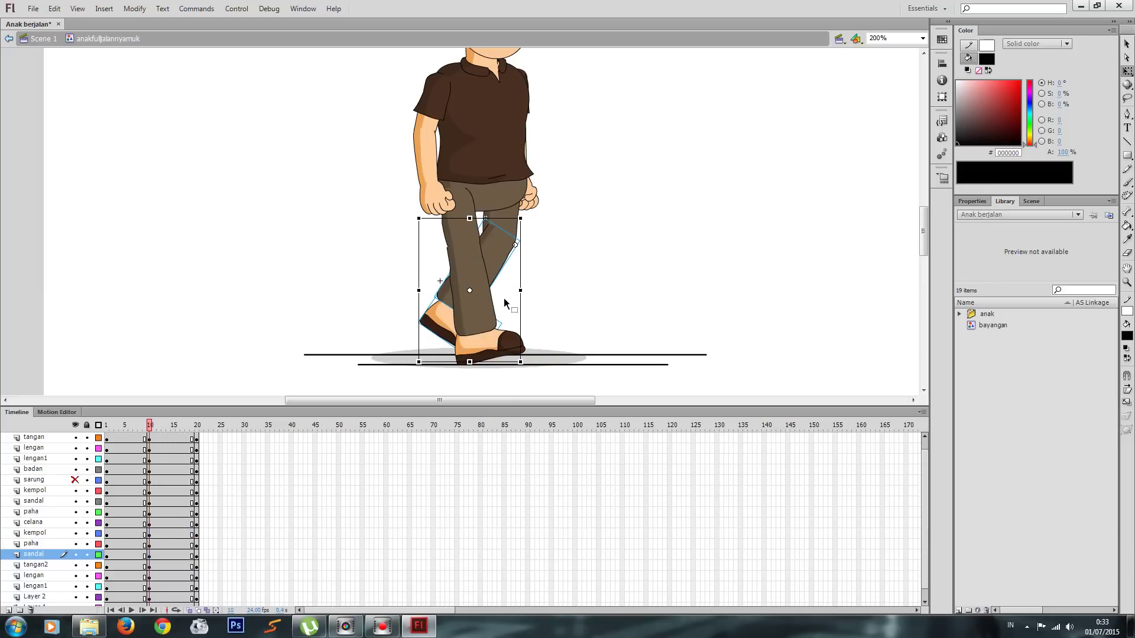
# Rotate the near leg's thigh slightly forward, then realign its calf and sandal together beneath the new knee position
pyautogui.click(459, 229)
pyautogui.moveTo(486, 252); pyautogui.dragTo(498, 261)
pyautogui.click(481, 297)
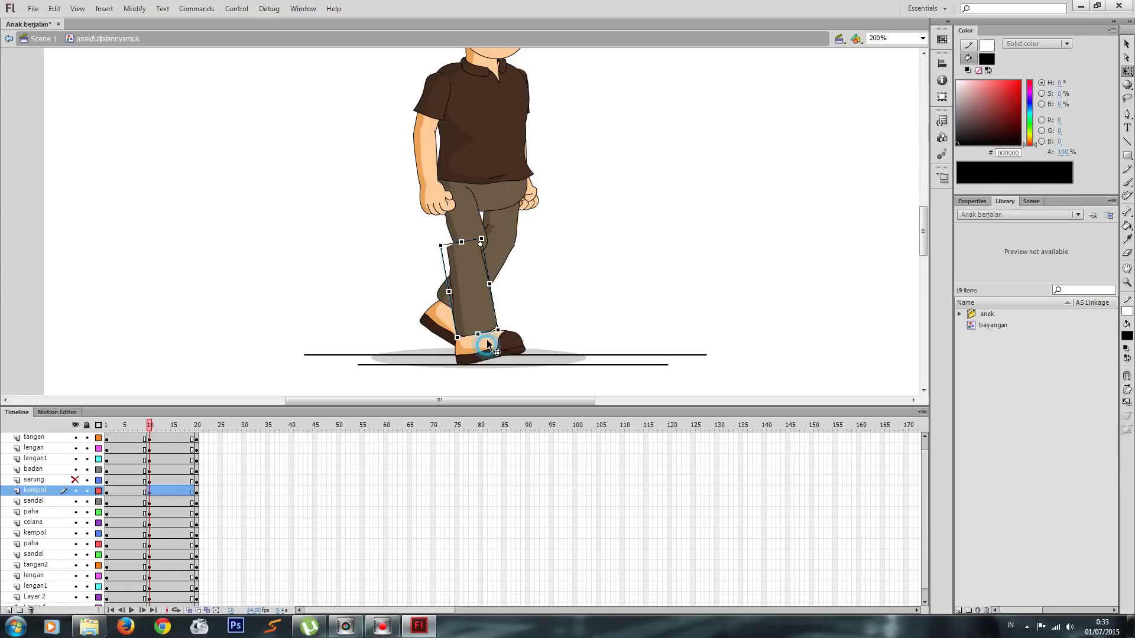
pyautogui.moveTo(482, 292); pyautogui.dragTo(485, 290)
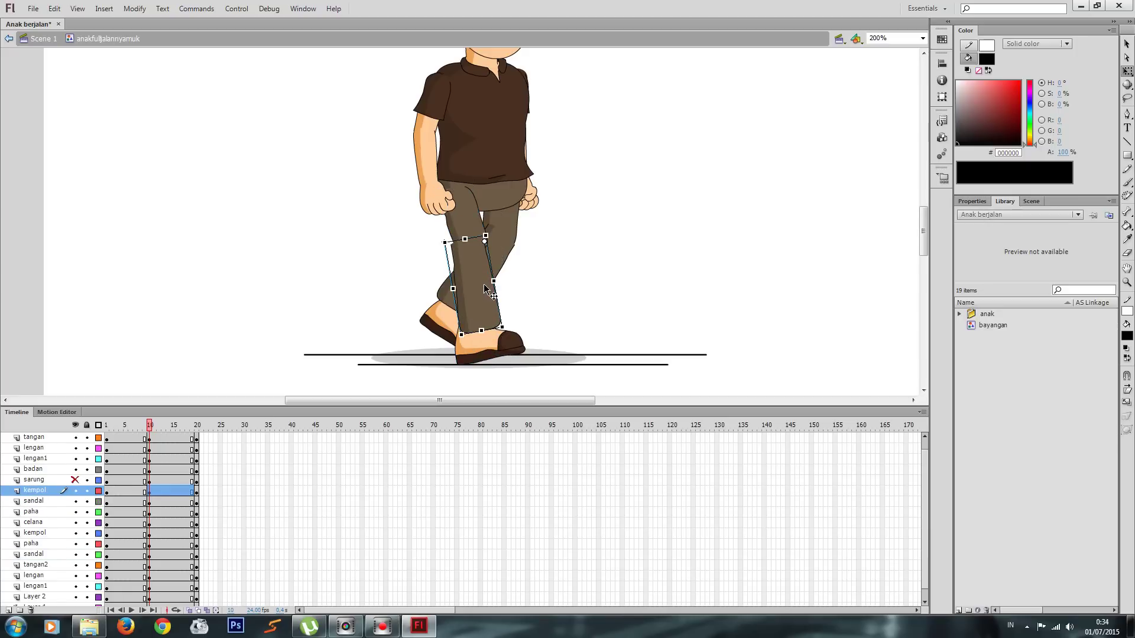
pyautogui.click(495, 343)
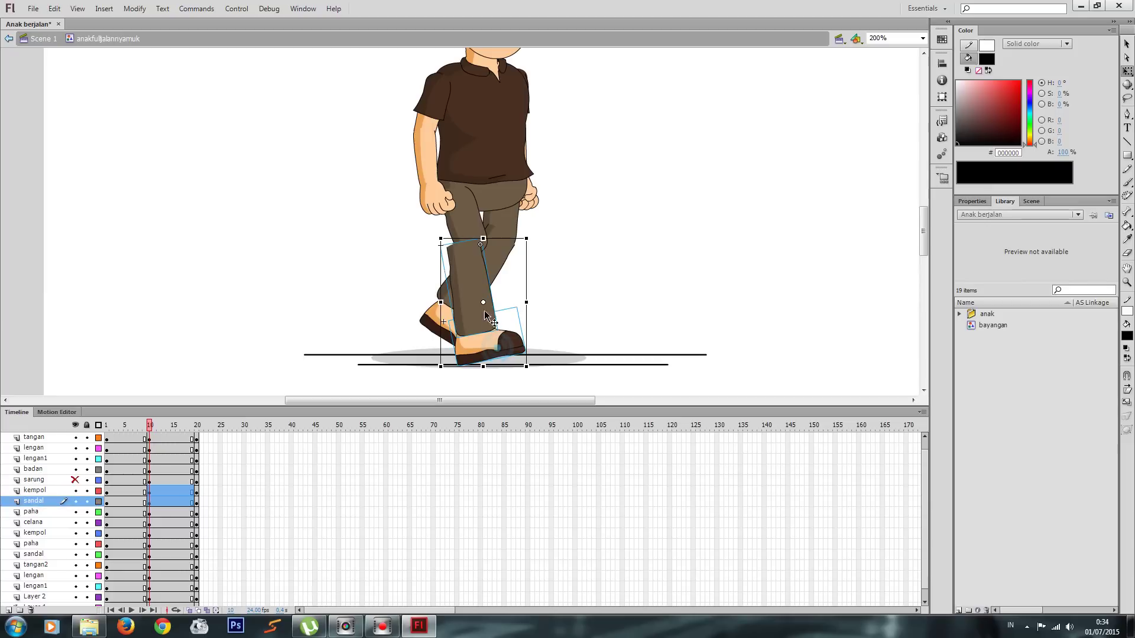
pyautogui.moveTo(477, 277); pyautogui.dragTo(484, 274)
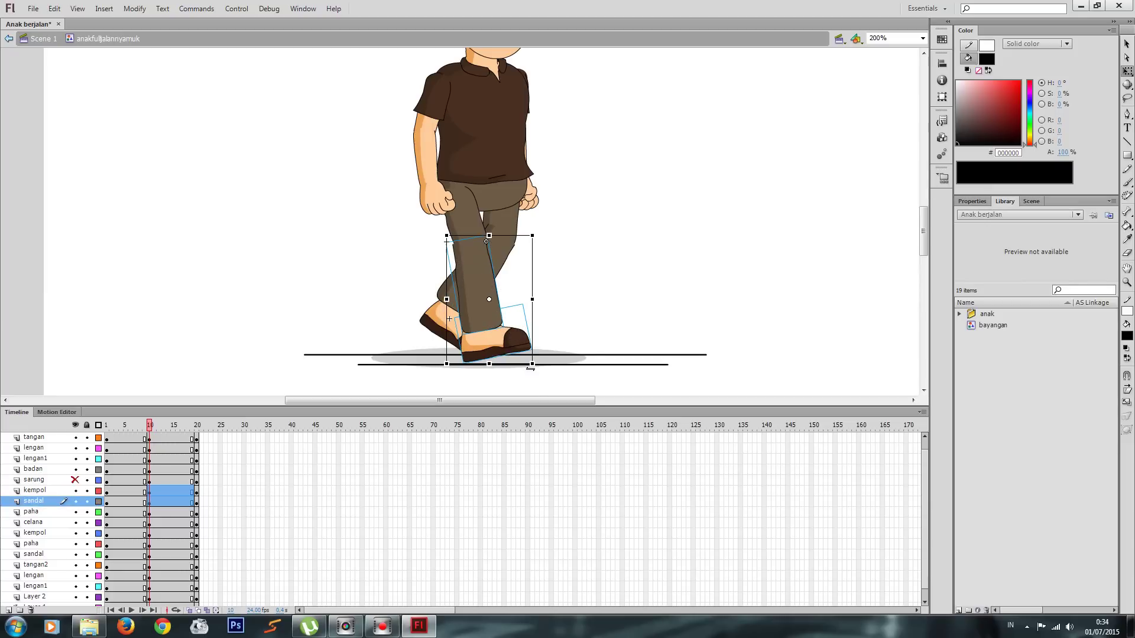
pyautogui.moveTo(534, 366); pyautogui.dragTo(531, 370)
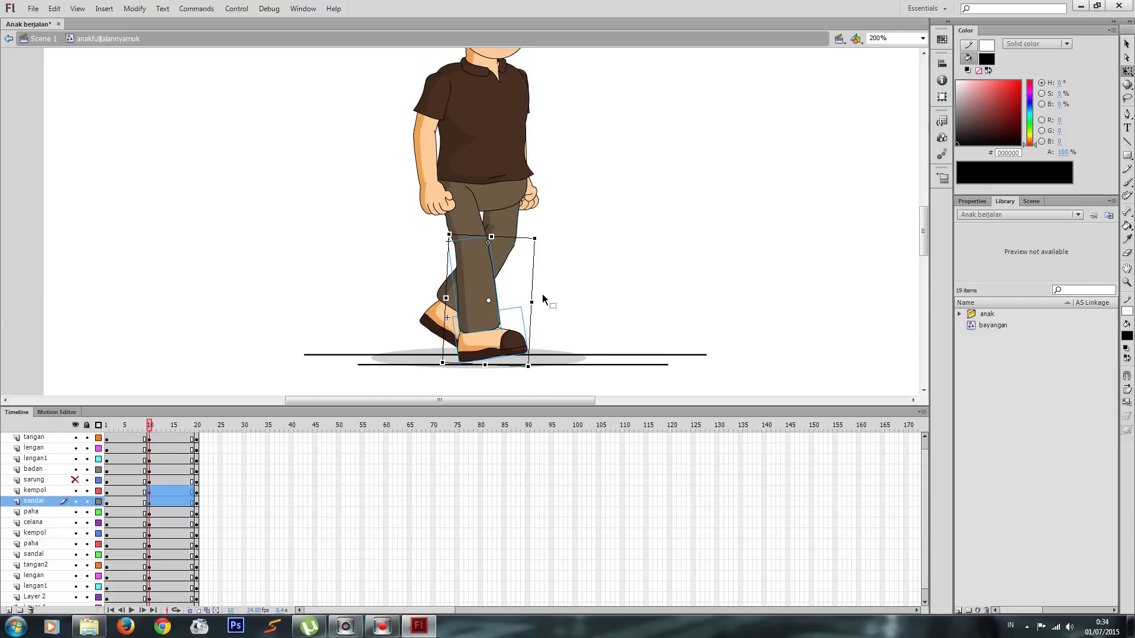
pyautogui.click(554, 310)
# Nudge the near foot's sandal slightly forward and down to fit under the calf
pyautogui.click(504, 348)
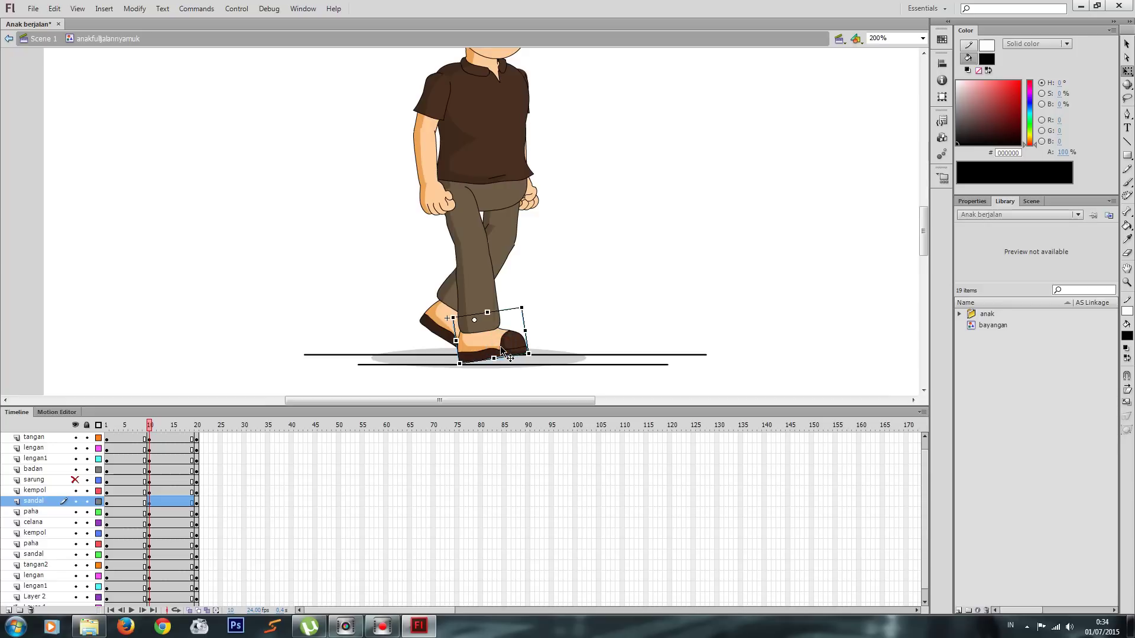
pyautogui.press('Right')
pyautogui.press('Right')
pyautogui.press('Down')
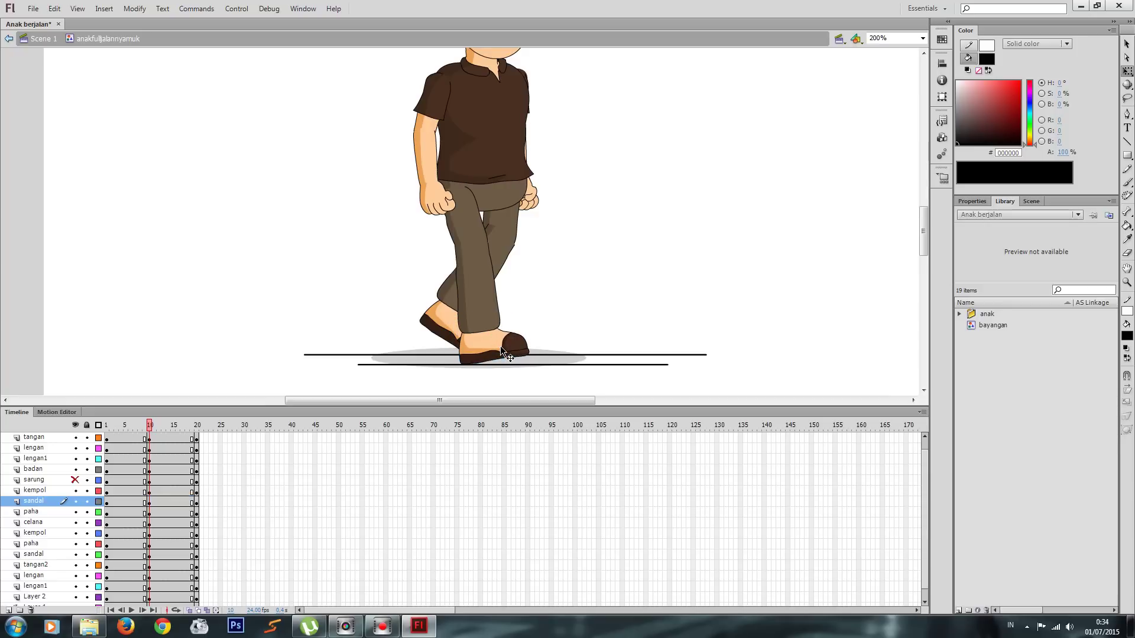
# Shift the far leg's calf and sandal slightly backward at frame 10
pyautogui.click(499, 243)
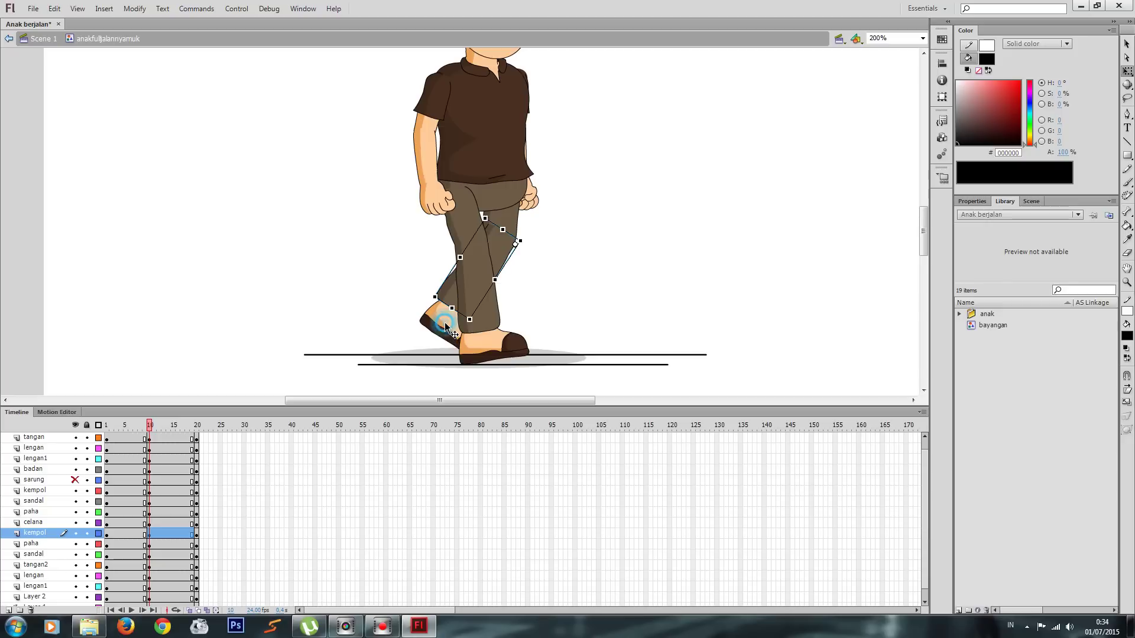
pyautogui.click(448, 329)
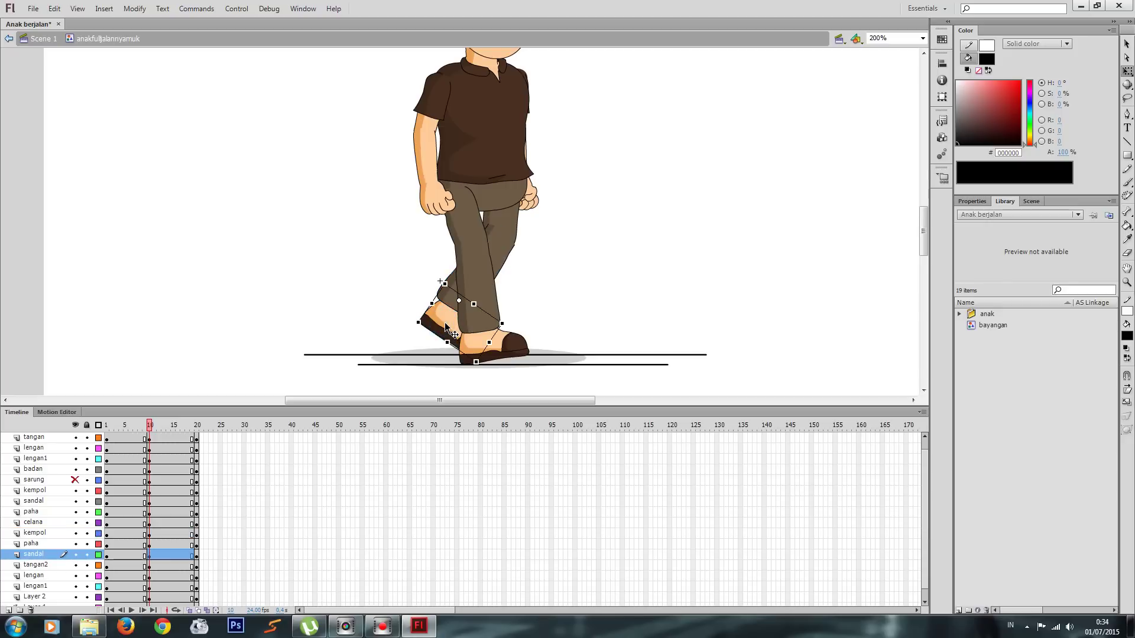
pyautogui.click(508, 244)
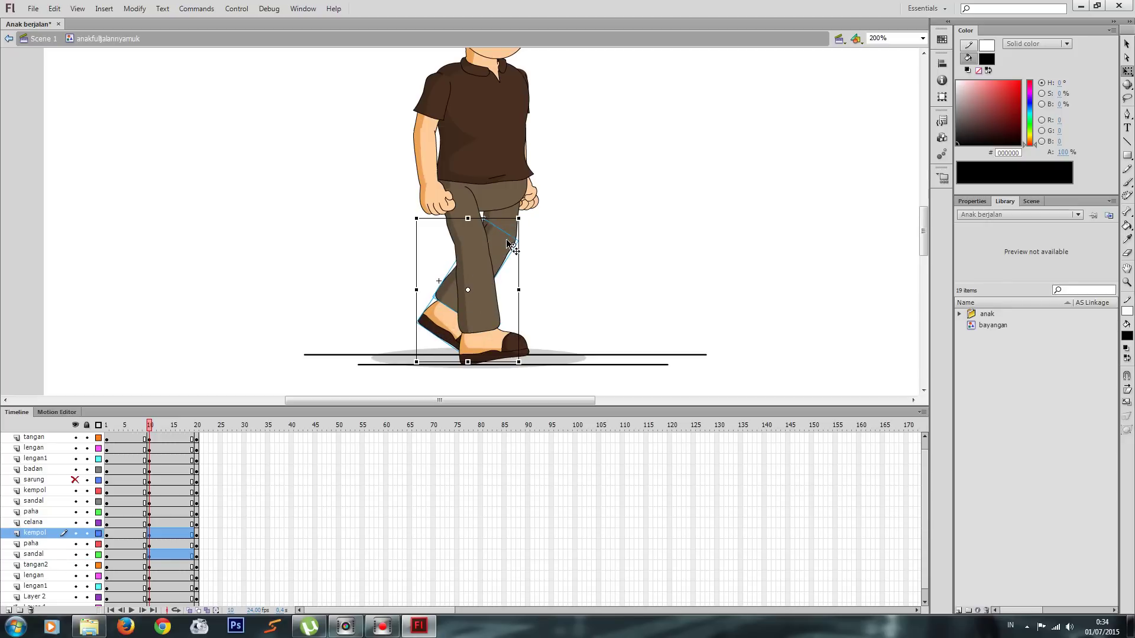
pyautogui.hotkey('ctrl', 'shift', 'a')
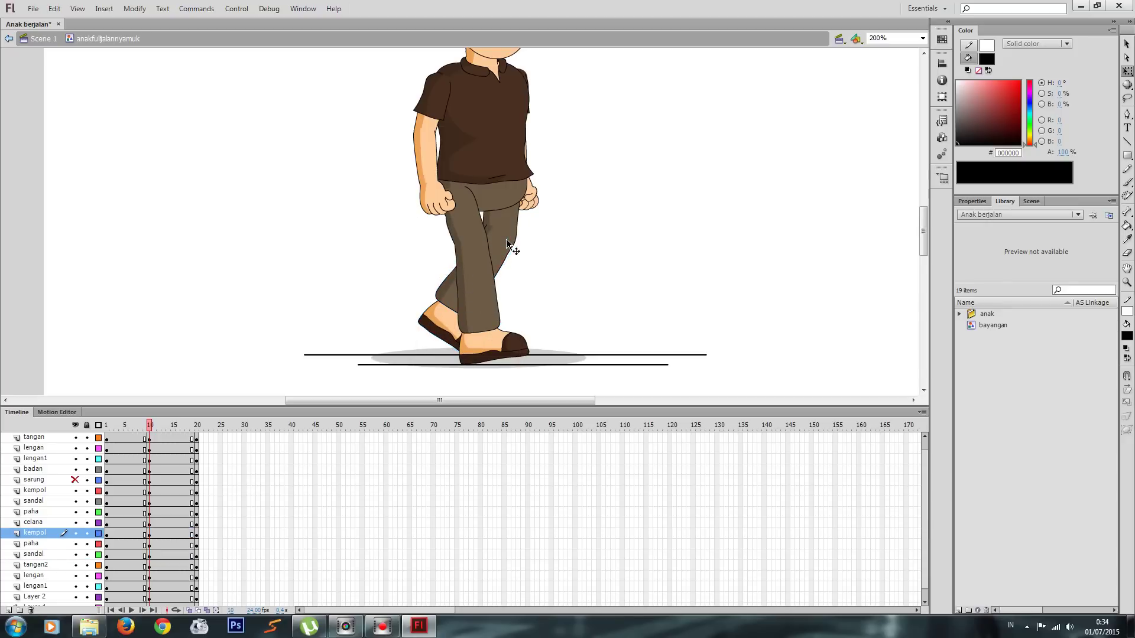
# Display the near leg's sandal and kempol layers as outlines to expose the far foot behind them
pyautogui.click(477, 345)
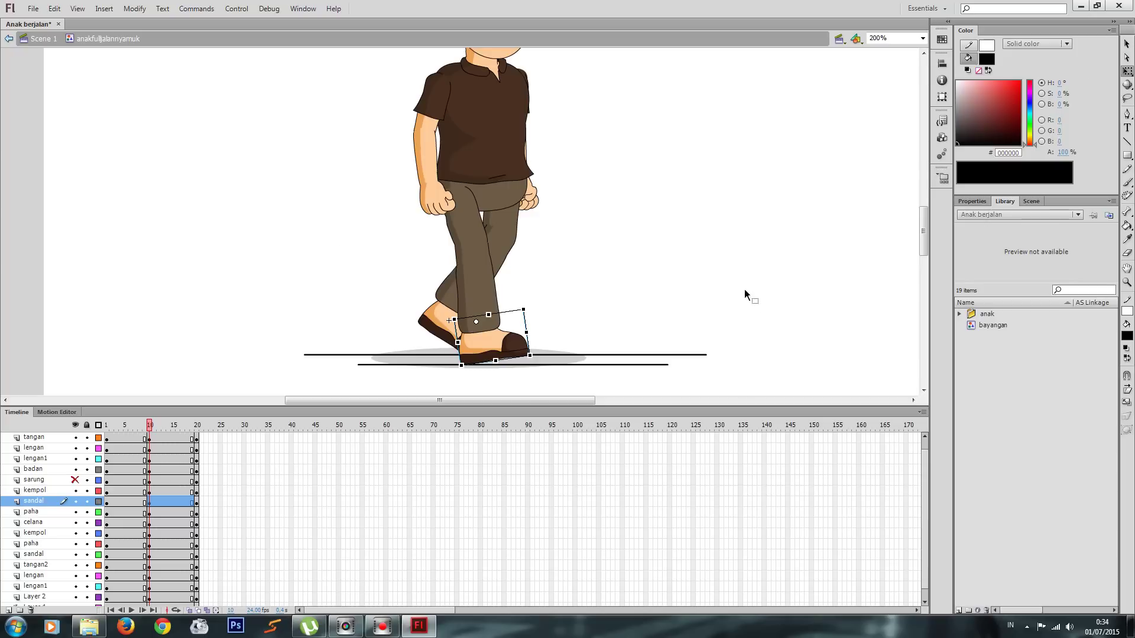
pyautogui.click(98, 503)
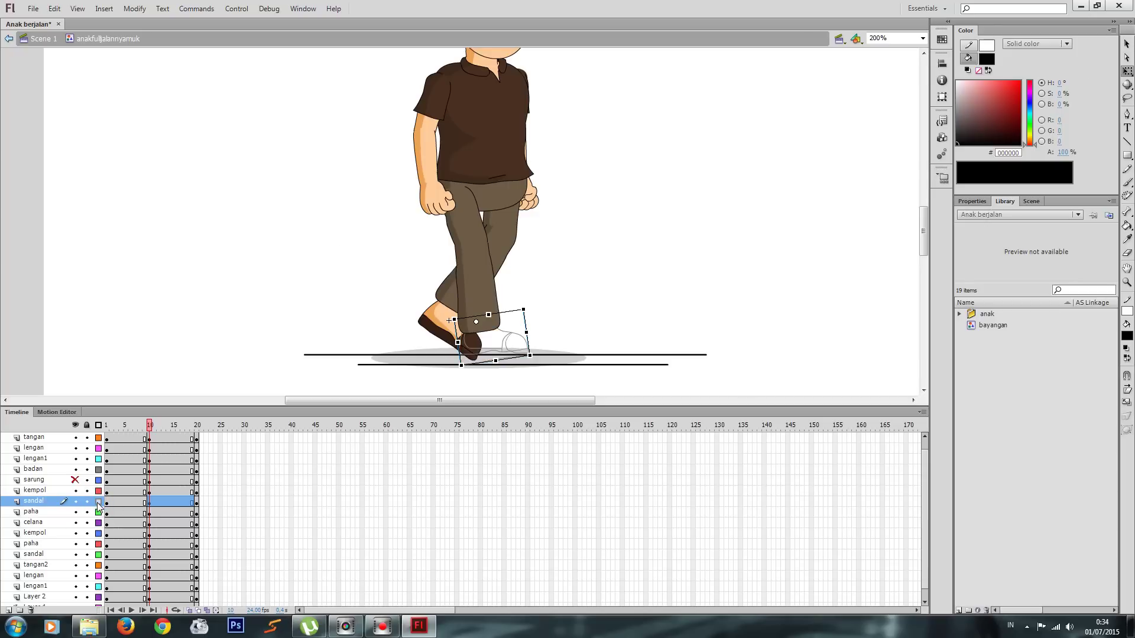
pyautogui.click(479, 299)
pyautogui.click(98, 492)
# Rotate the far foot's sandal to a flatter angle and nudge it backward until it fits under the raised calf
pyautogui.click(454, 328)
pyautogui.press('Left')
pyautogui.press('Left')
pyautogui.press('Left')
pyautogui.press('Up')
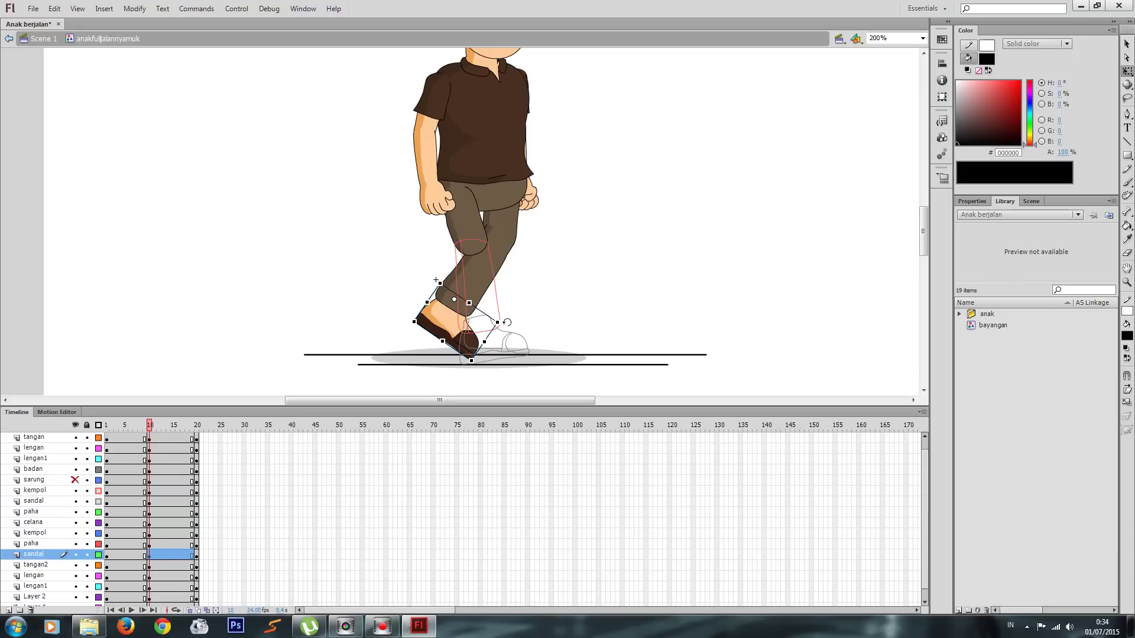
pyautogui.moveTo(505, 322); pyautogui.dragTo(507, 313)
pyautogui.press('Left')
pyautogui.press('Left')
pyautogui.press('Left')
pyautogui.press('Left')
pyautogui.press('Left')
pyautogui.press('Left')
pyautogui.press('Left')
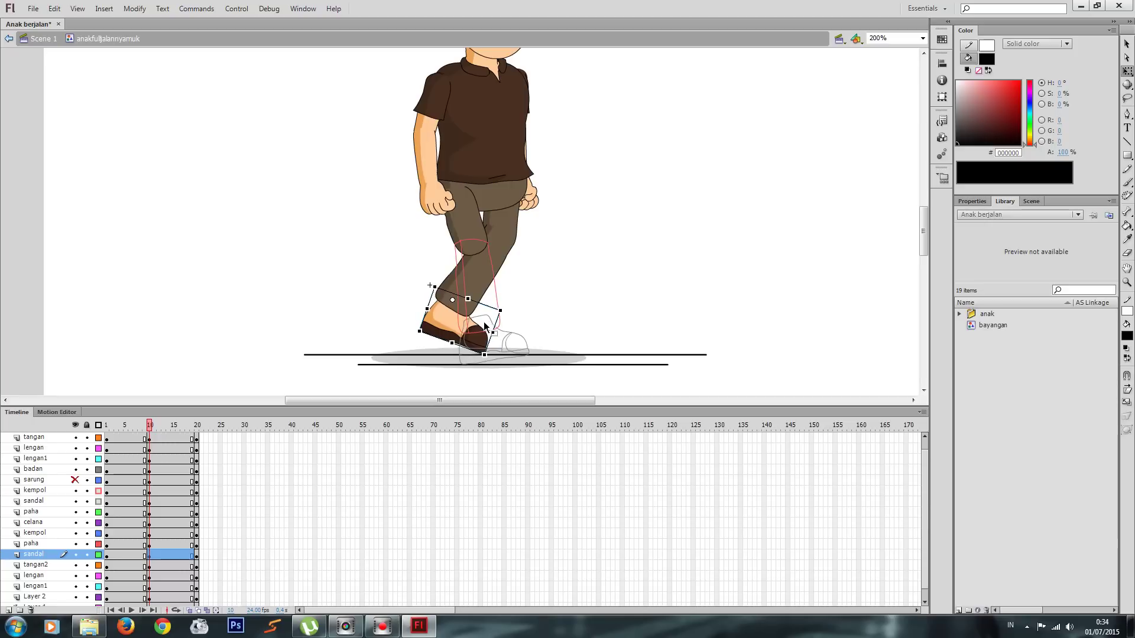
pyautogui.click(210, 197)
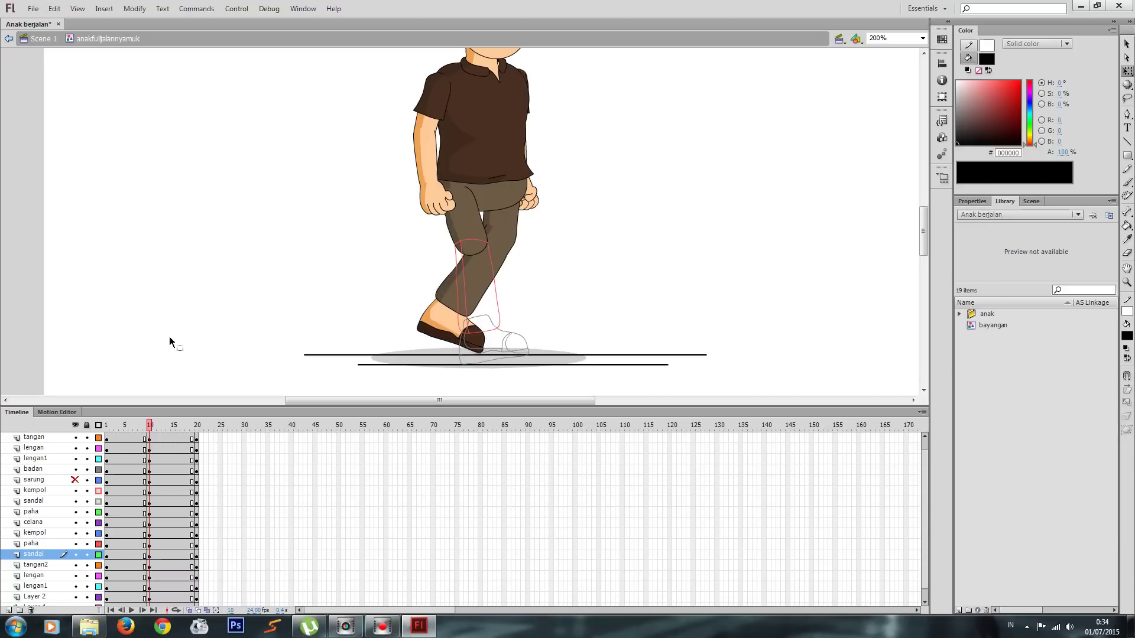
# Restore the filled display of all layers and bring the character's upper body into view
pyautogui.click(98, 425)
pyautogui.click(98, 425)
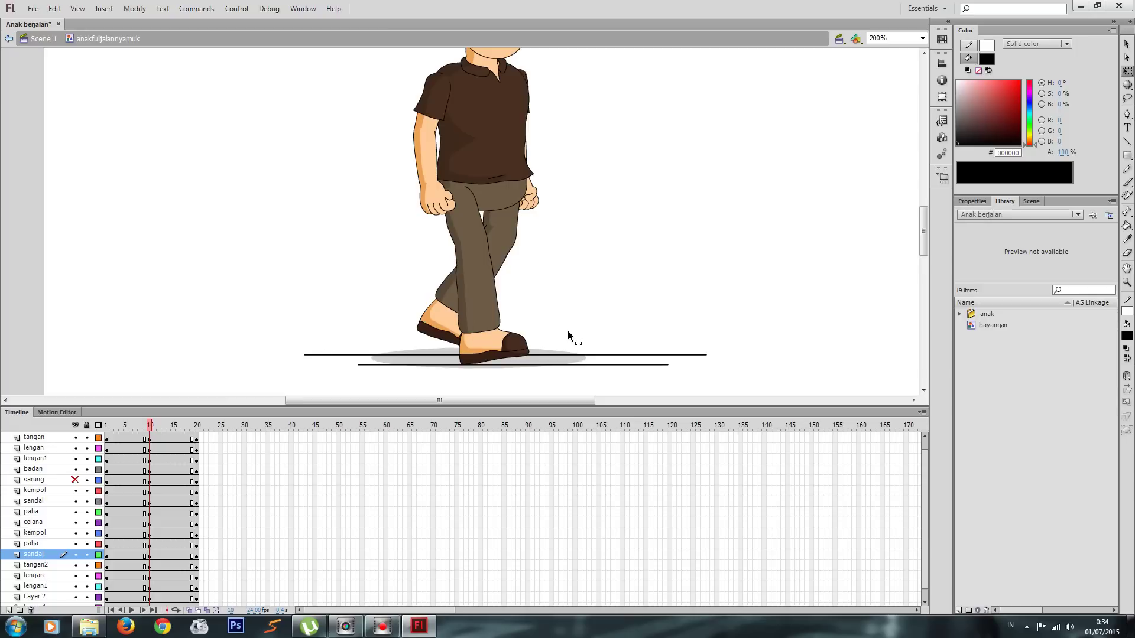
pyautogui.scroll(5, 923, 232)
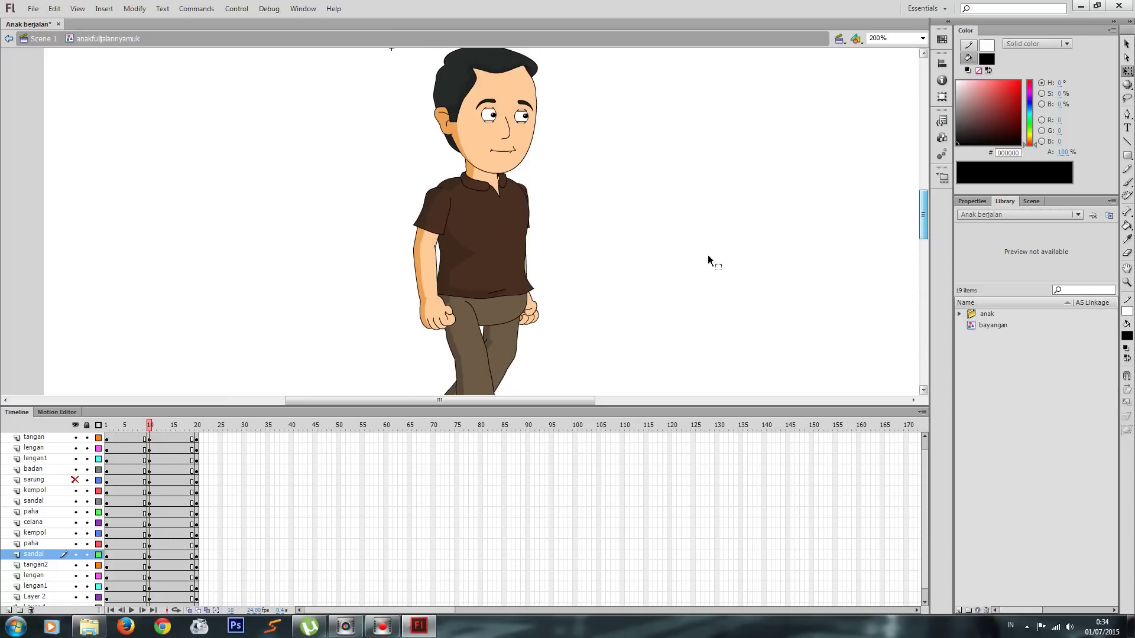
# Display the badan layer as outlines at frame 10 and swing the far upper arm (lengan1) slightly forward
pyautogui.click(512, 224)
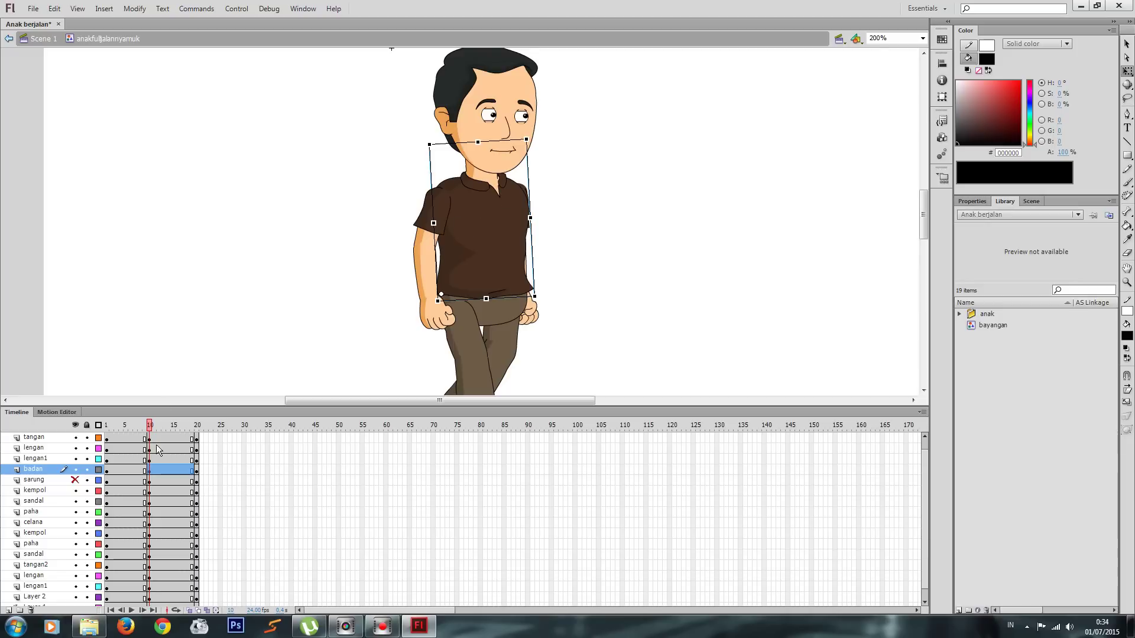
pyautogui.click(98, 470)
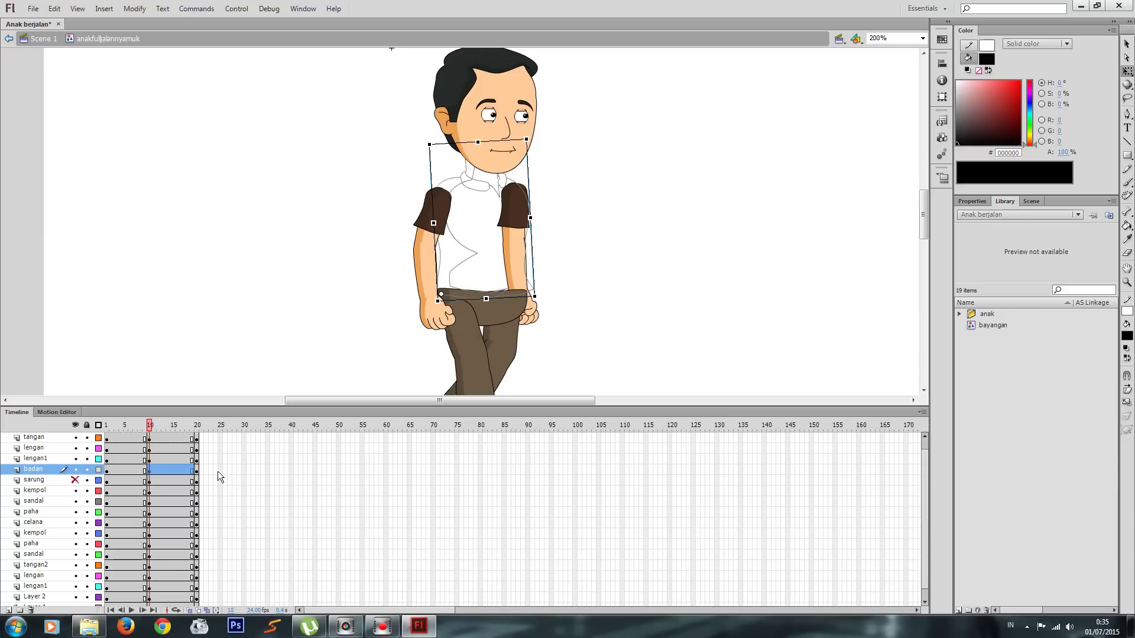
pyautogui.click(513, 208)
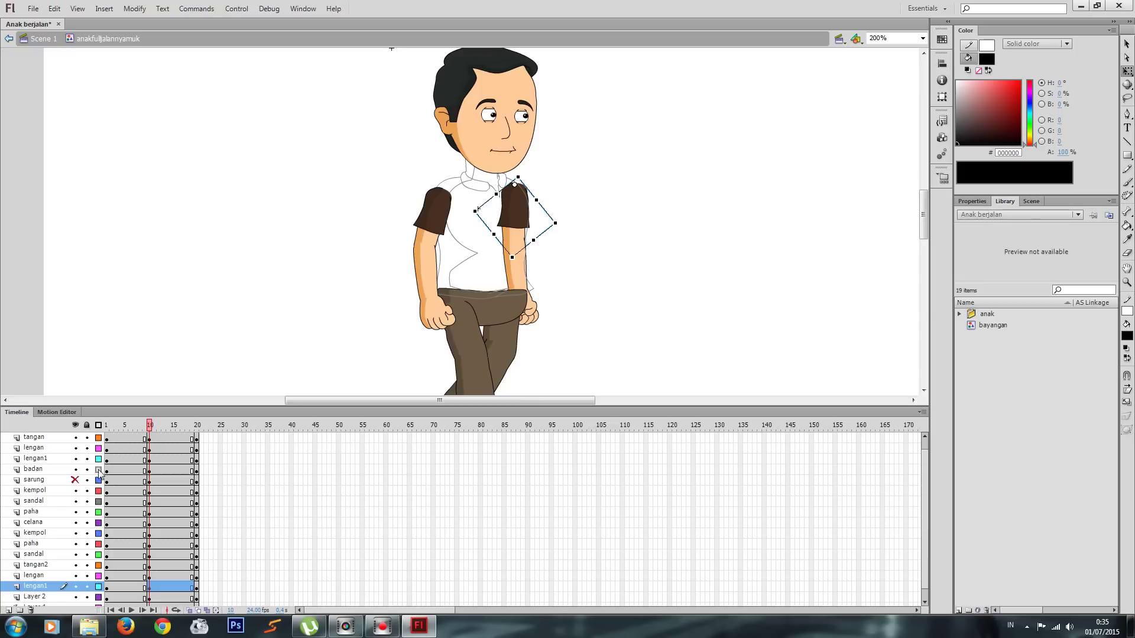
pyautogui.click(516, 197)
# Move the far forearm and hand under the raised sleeve and rotate them forward at frame 10
pyautogui.click(523, 294)
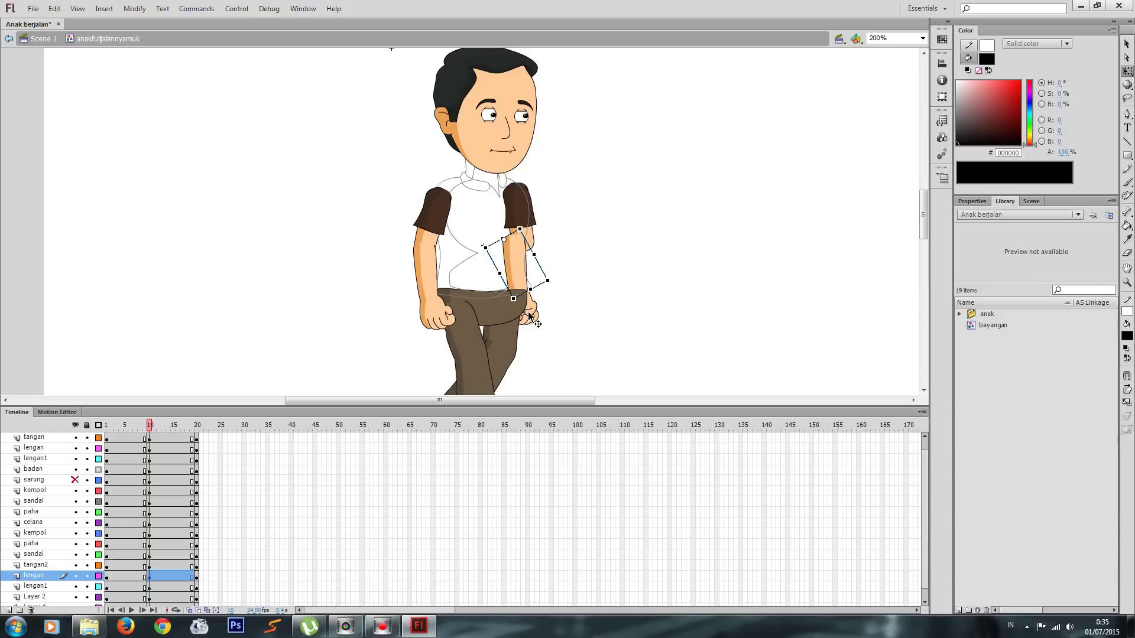
pyautogui.keyDown('shift'); pyautogui.click(531, 311); pyautogui.keyUp('shift')
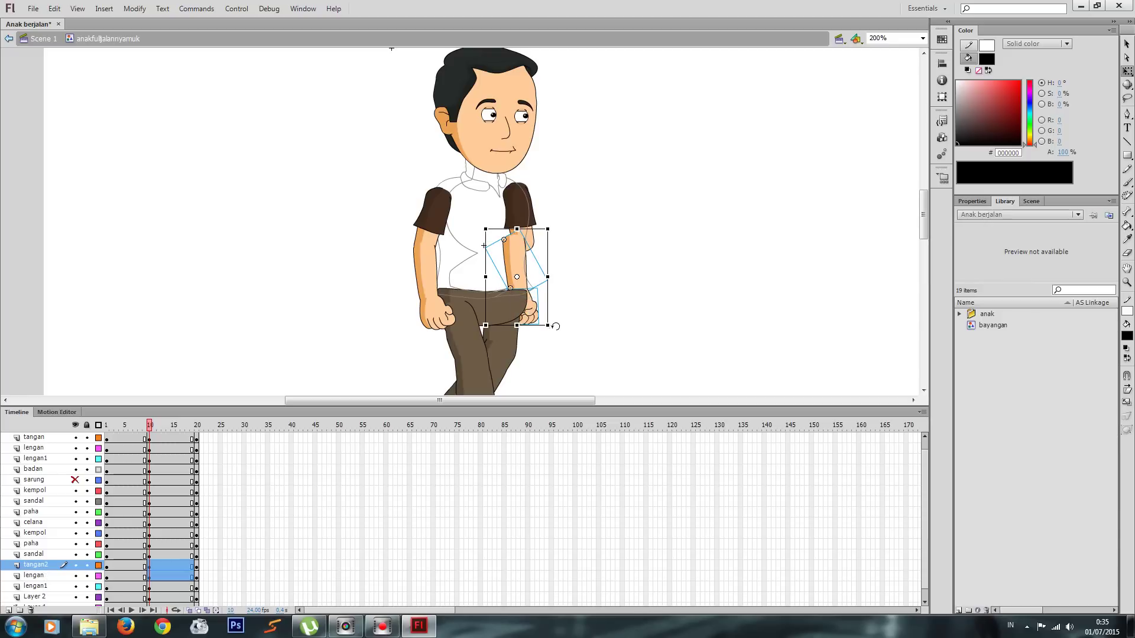
pyautogui.moveTo(569, 322); pyautogui.dragTo(578, 299)
pyautogui.hotkey('ctrl', 'z')
pyautogui.hotkey('ctrl', 'z')
pyautogui.hotkey('ctrl', 'z')
pyautogui.click(601, 277)
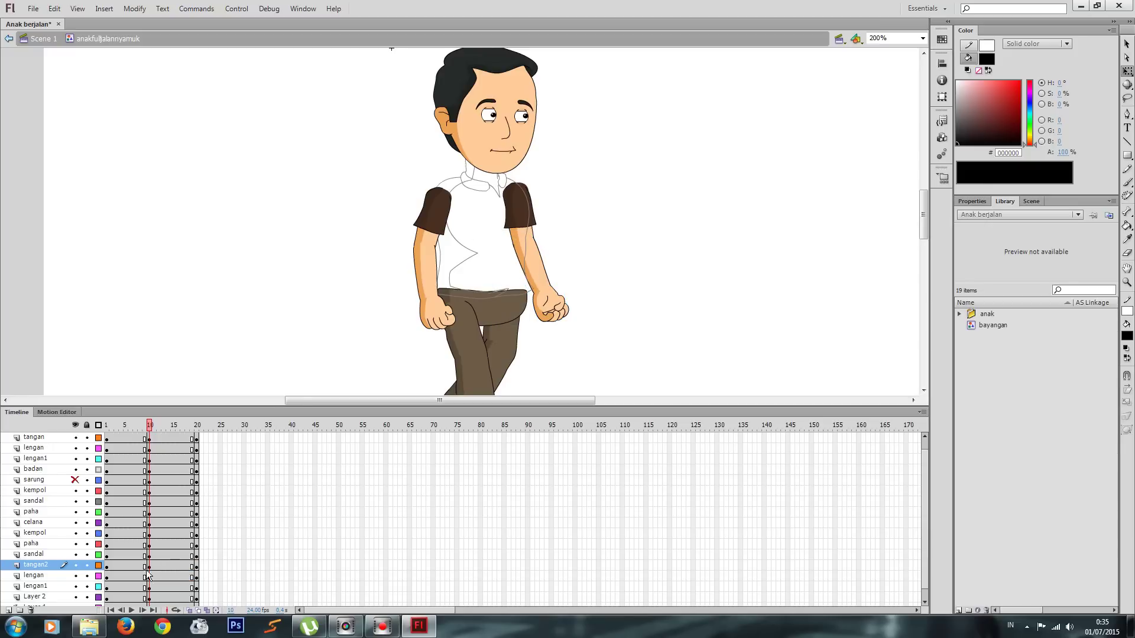
# Create classic tweens between keyframes 1, 10 and 20 on all body-part layers from wajah to Layer 2
pyautogui.scroll(1, 145, 487)
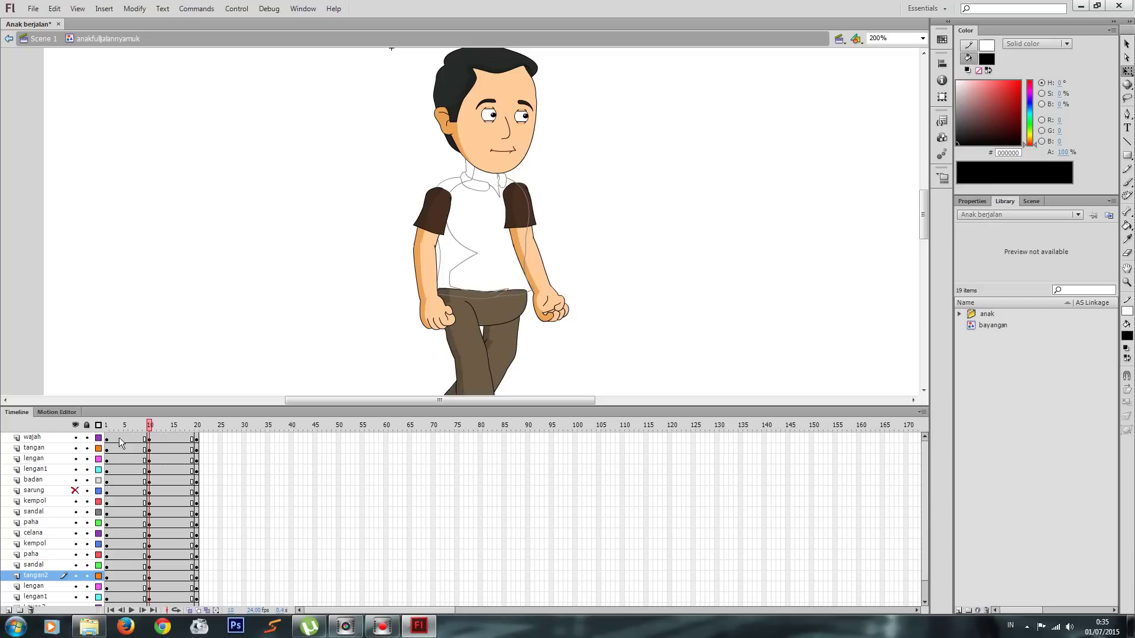
pyautogui.moveTo(119, 438); pyautogui.dragTo(178, 593)
pyautogui.rightClick(155, 566)
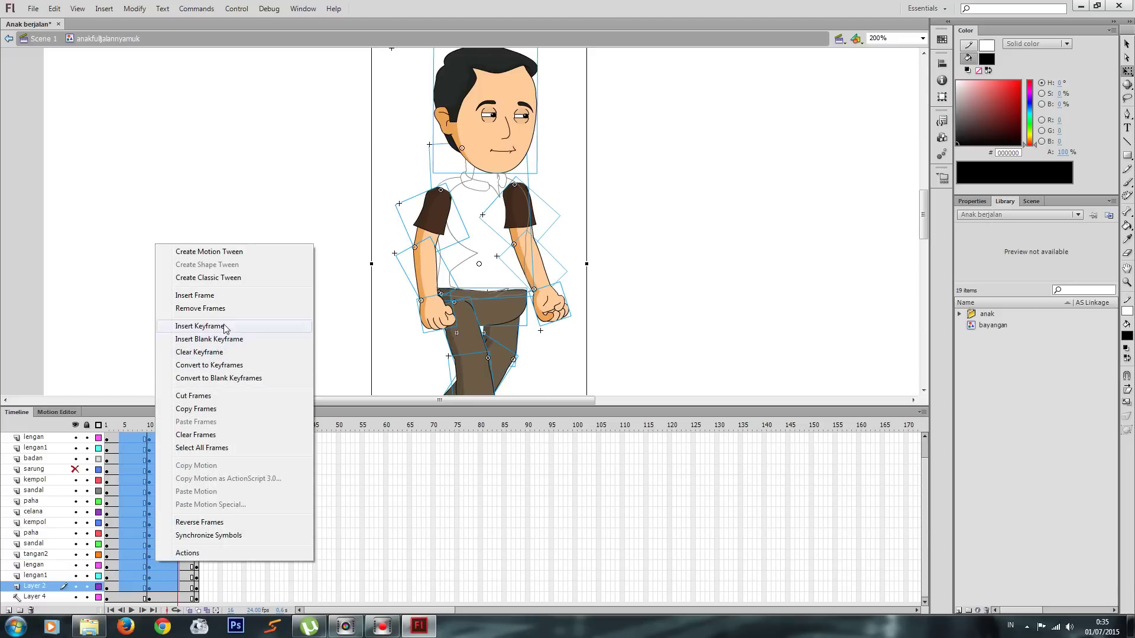
pyautogui.click(212, 278)
# Preview the tweened walk cycle through frame 20 at 100% zoom
pyautogui.moveTo(179, 429); pyautogui.dragTo(263, 428)
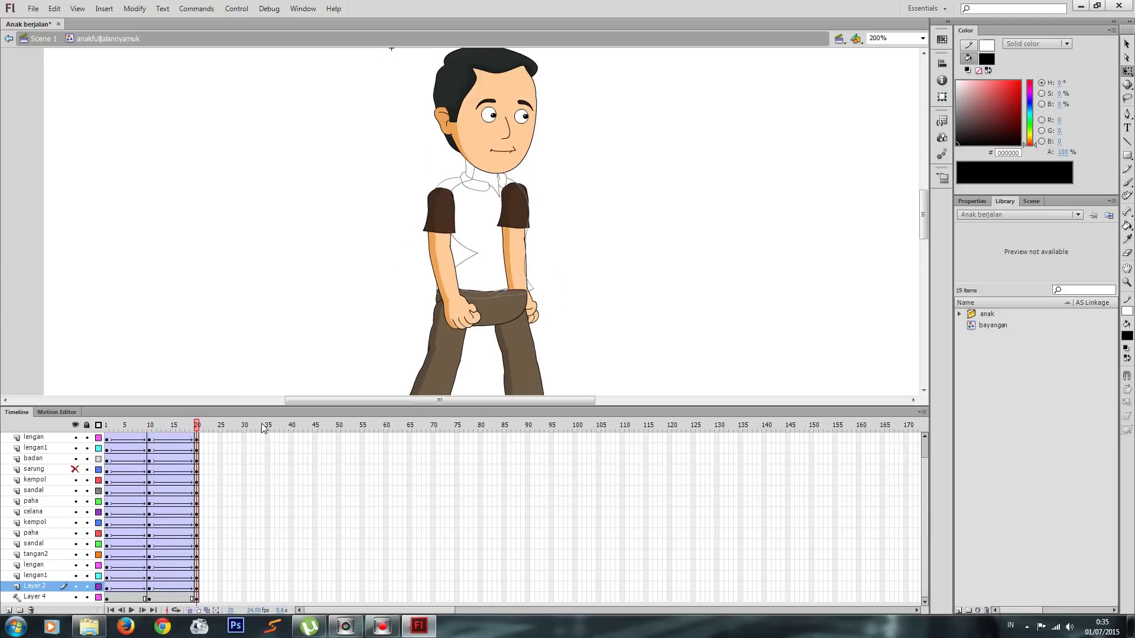
pyautogui.hotkey('ctrl', '1')
pyautogui.press('Return')
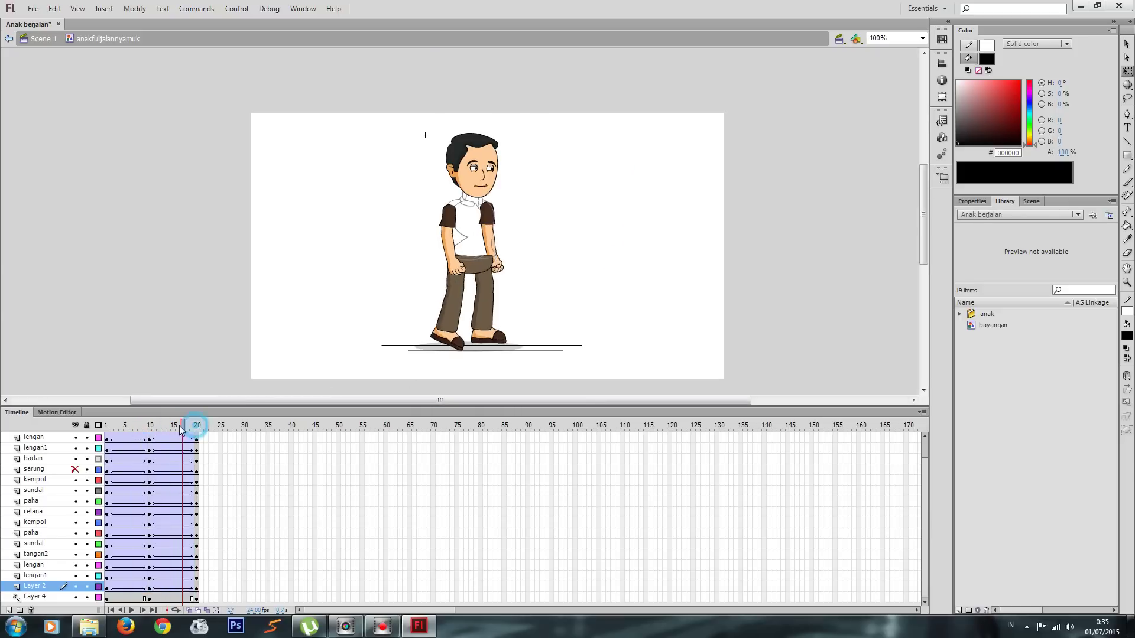
# Show the hidden sarung layer again and restore the filled display of all layers
pyautogui.click(75, 424)
pyautogui.click(75, 425)
pyautogui.click(99, 425)
pyautogui.click(98, 425)
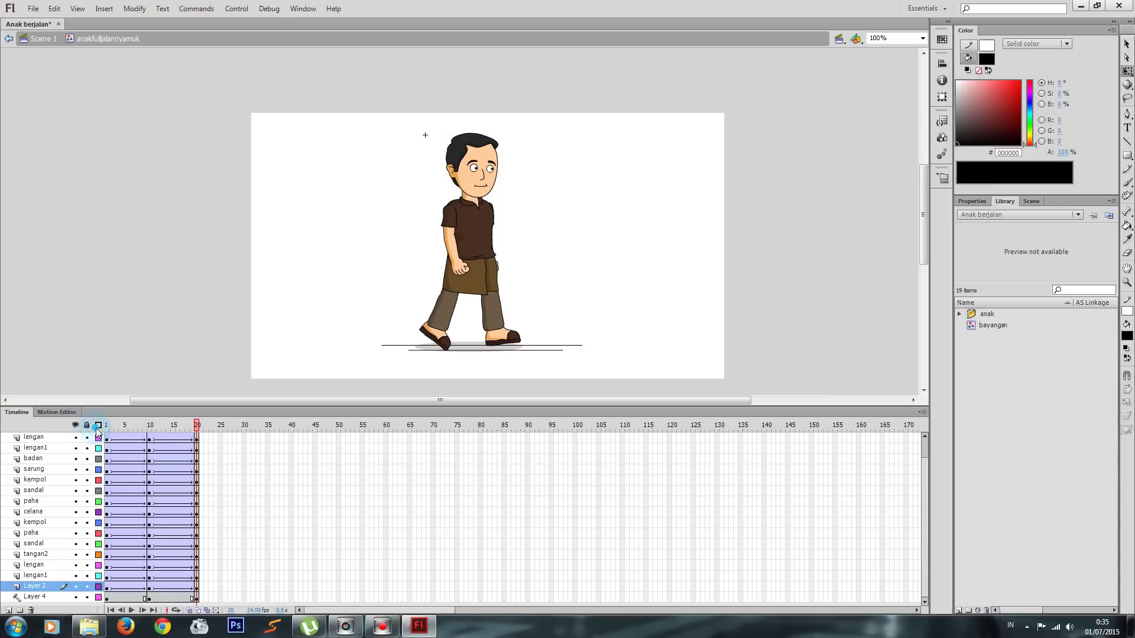
# Return to Scene 1 and extend Layer 1 to frame 20
pyautogui.click(55, 44)
pyautogui.click(147, 452)
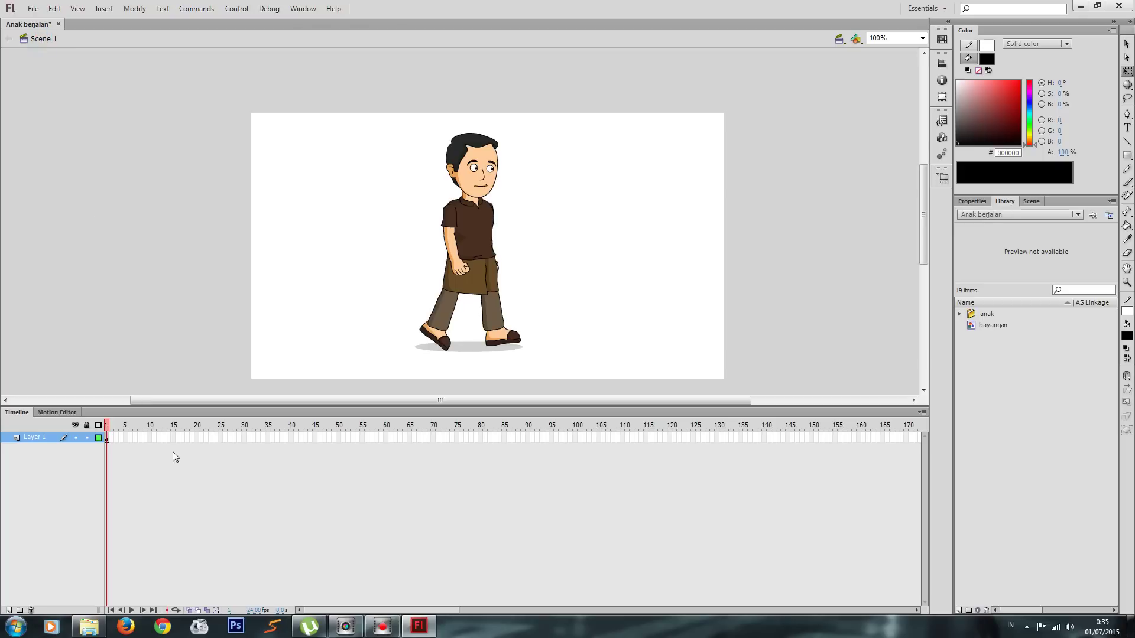
pyautogui.click(200, 438)
pyautogui.rightClick(196, 438)
pyautogui.click(197, 438)
pyautogui.press('F6')
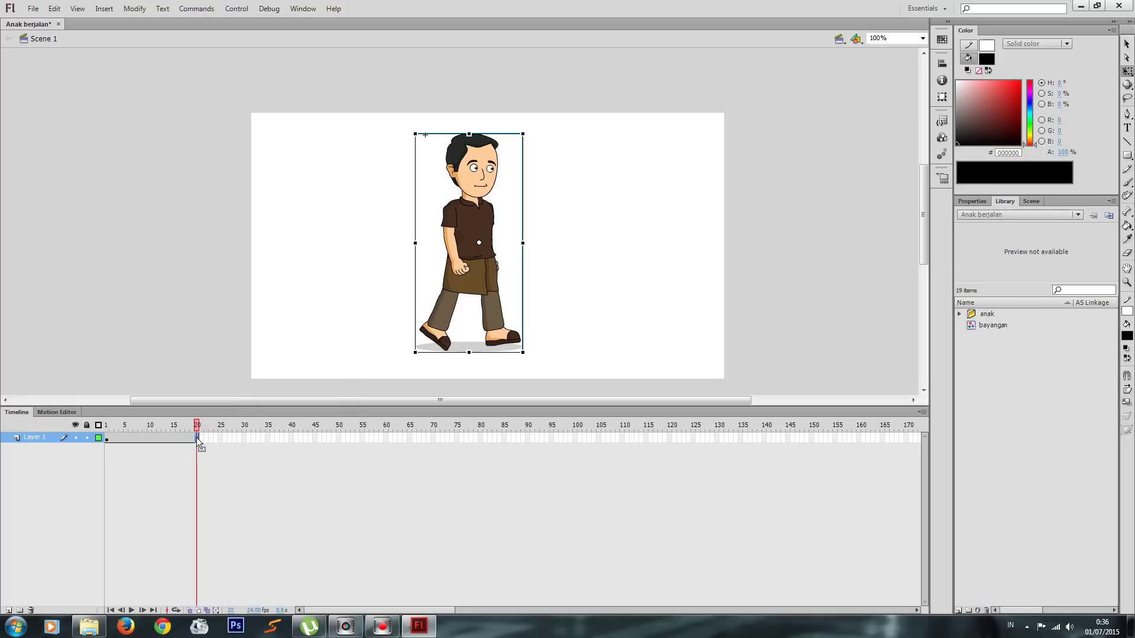
# Test the movie to watch the walk cycle, then close the preview
pyautogui.hotkey('ctrl', 'Return')
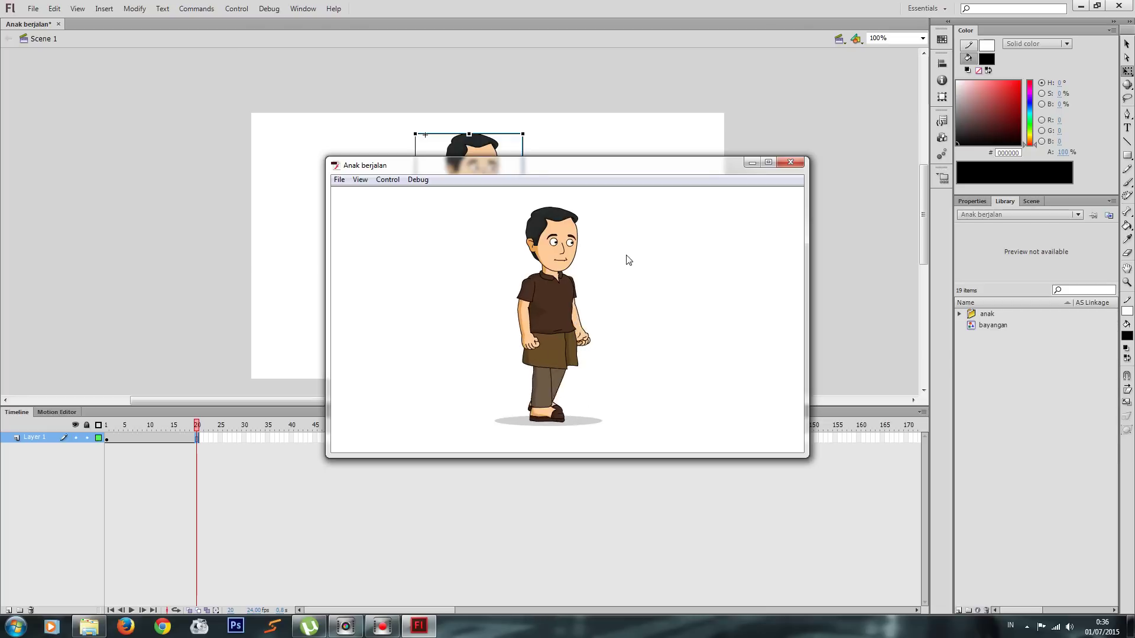
pyautogui.click(791, 162)
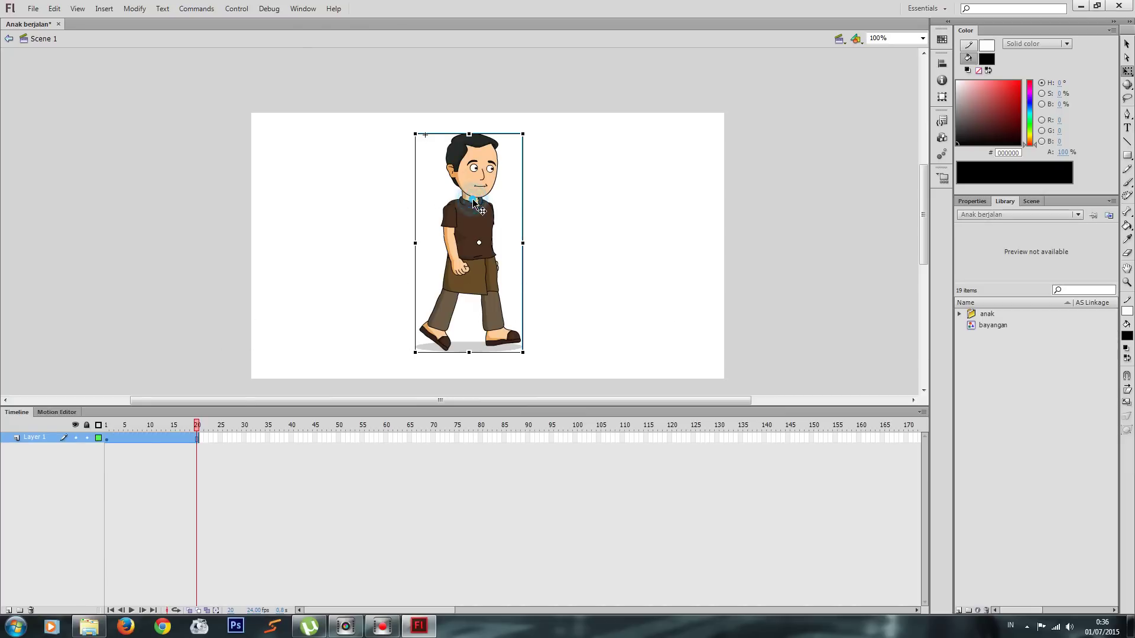
# Open the character symbol for editing and insert keyframes at frame 5 on all tweened body-part layers
pyautogui.doubleClick(476, 204)
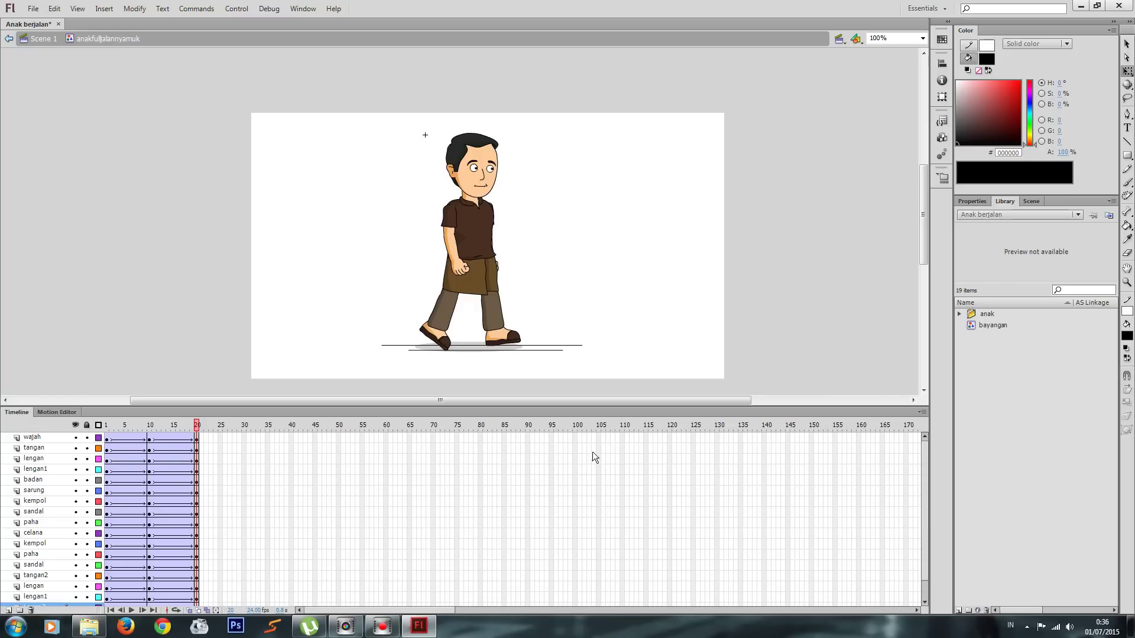
pyautogui.moveTo(126, 437); pyautogui.dragTo(127, 622)
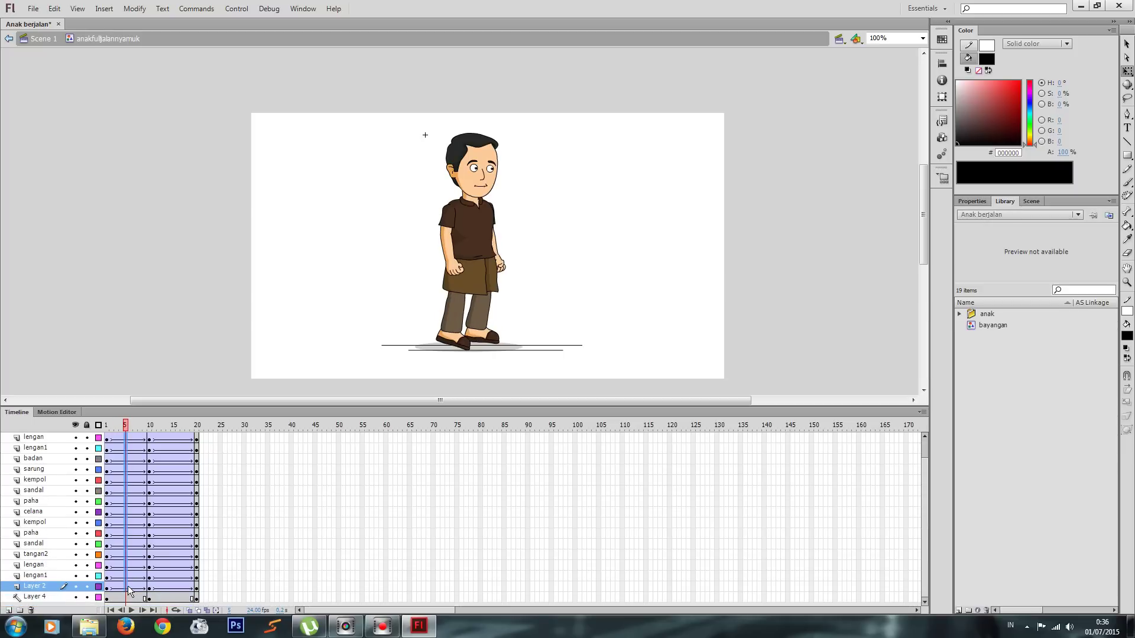
pyautogui.hotkey('ctrl', 'a')
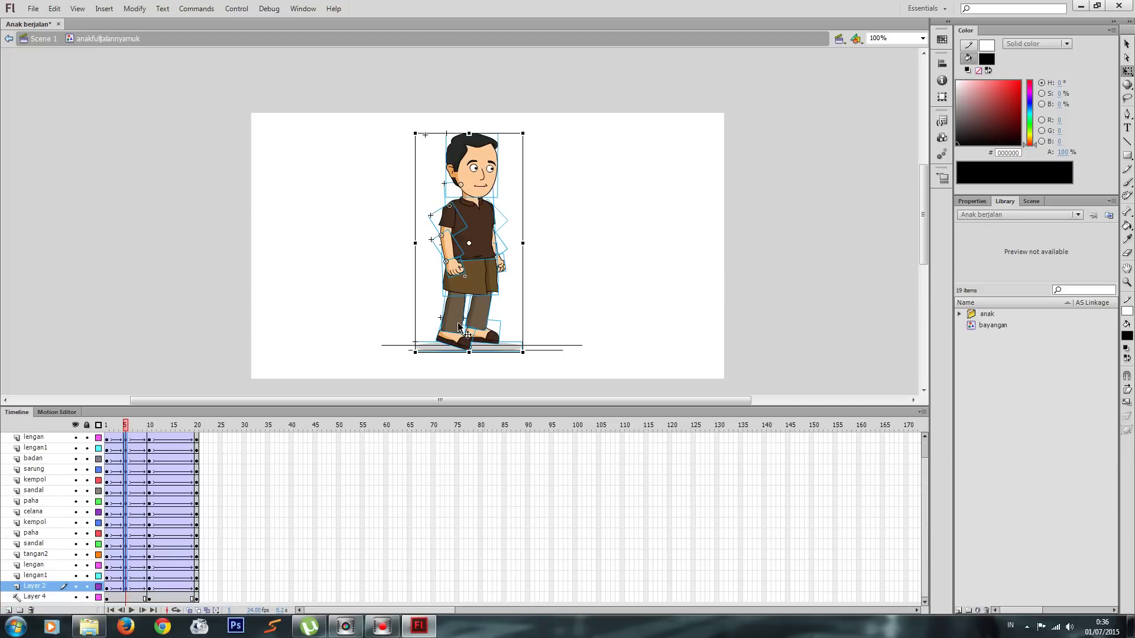
# Check the leg motion up to frame 5 and display the sarung layer as outlines to expose the thighs
pyautogui.hotkey('ctrl', '=')
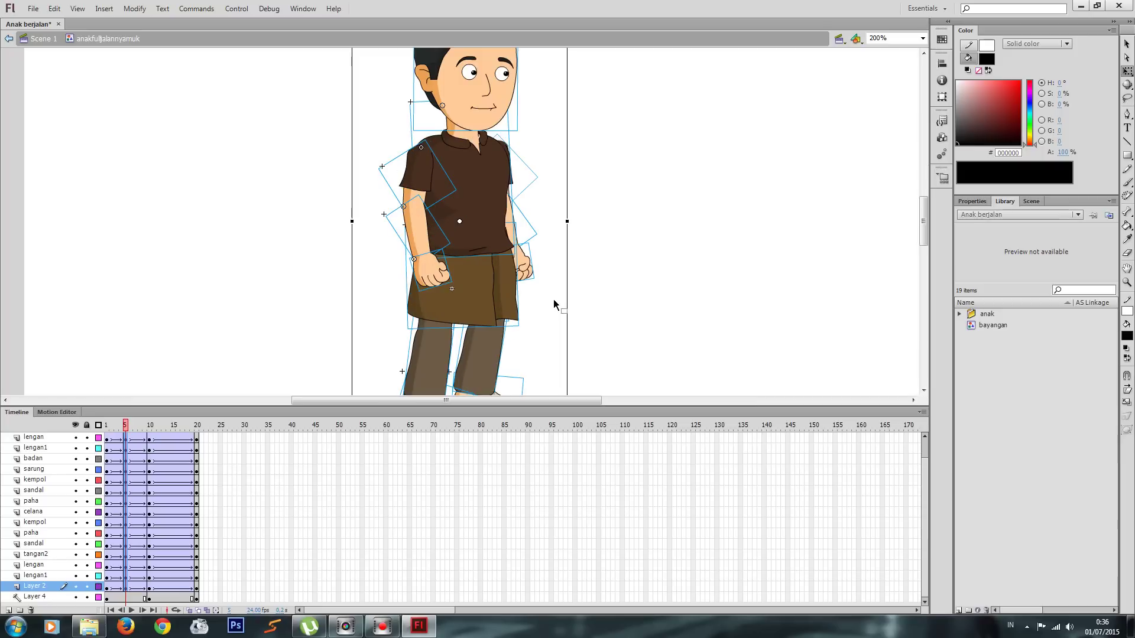
pyautogui.scroll(-3, 559, 299)
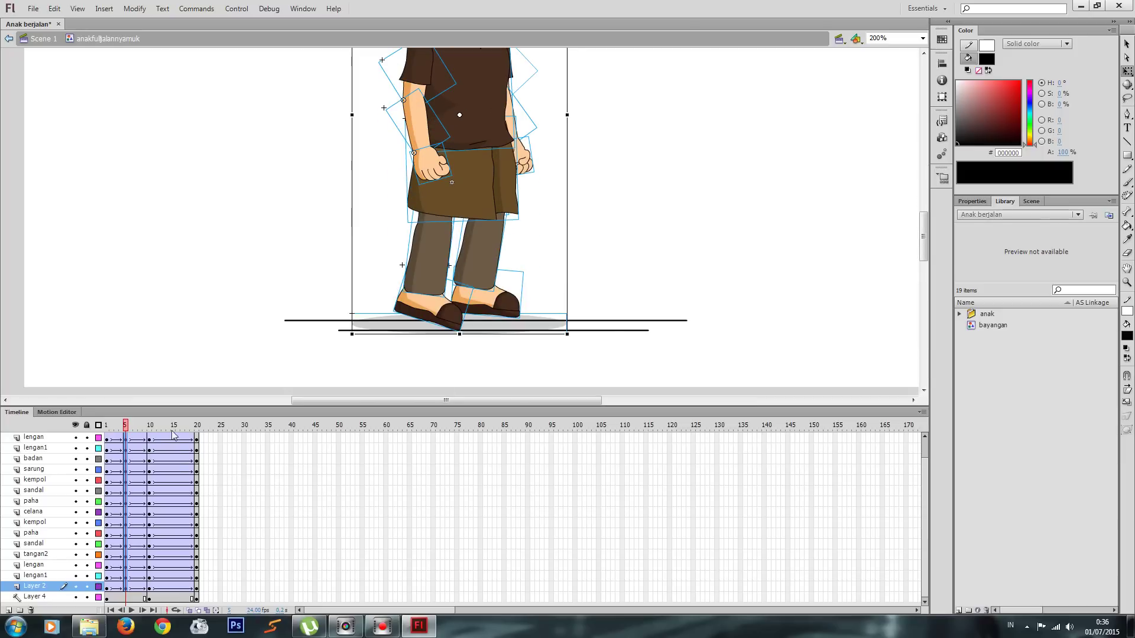
pyautogui.click(101, 427)
pyautogui.moveTo(102, 427); pyautogui.dragTo(125, 431)
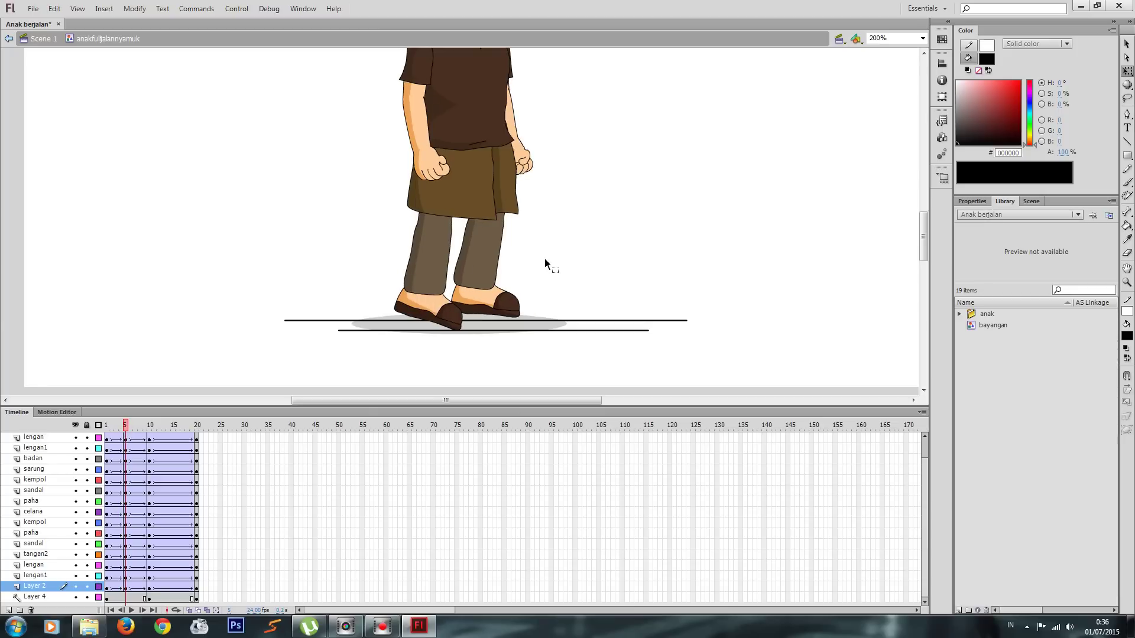
pyautogui.click(492, 259)
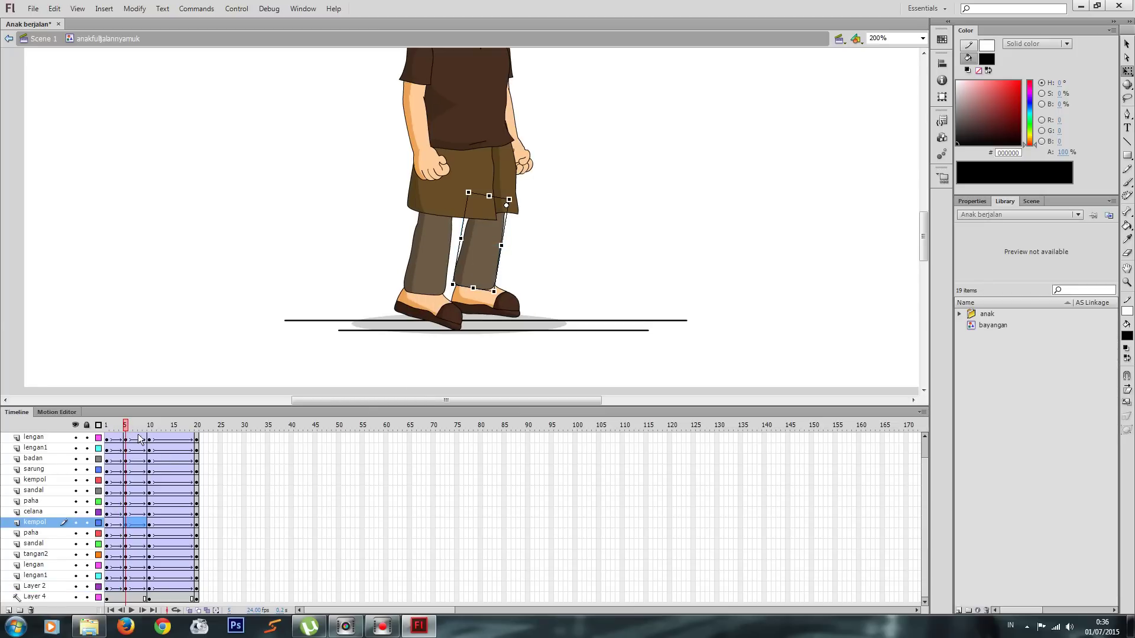
pyautogui.click(127, 424)
pyautogui.click(495, 255)
pyautogui.click(498, 163)
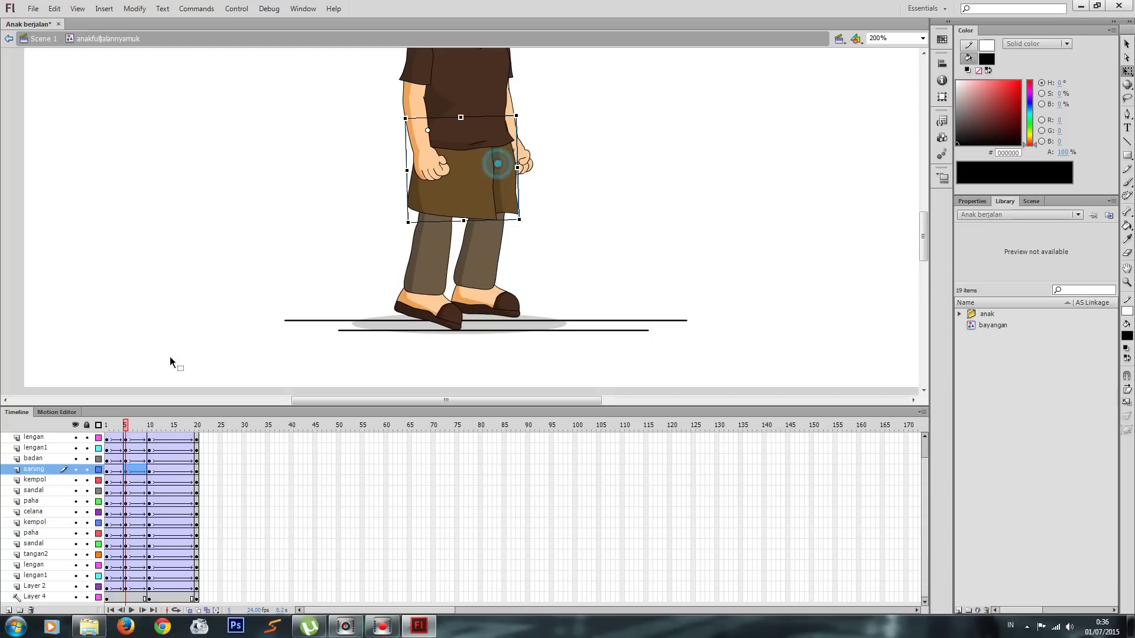
pyautogui.click(99, 471)
# Rotate the far leg's calf forward at frame 5 so it hangs straight below the thigh
pyautogui.click(485, 190)
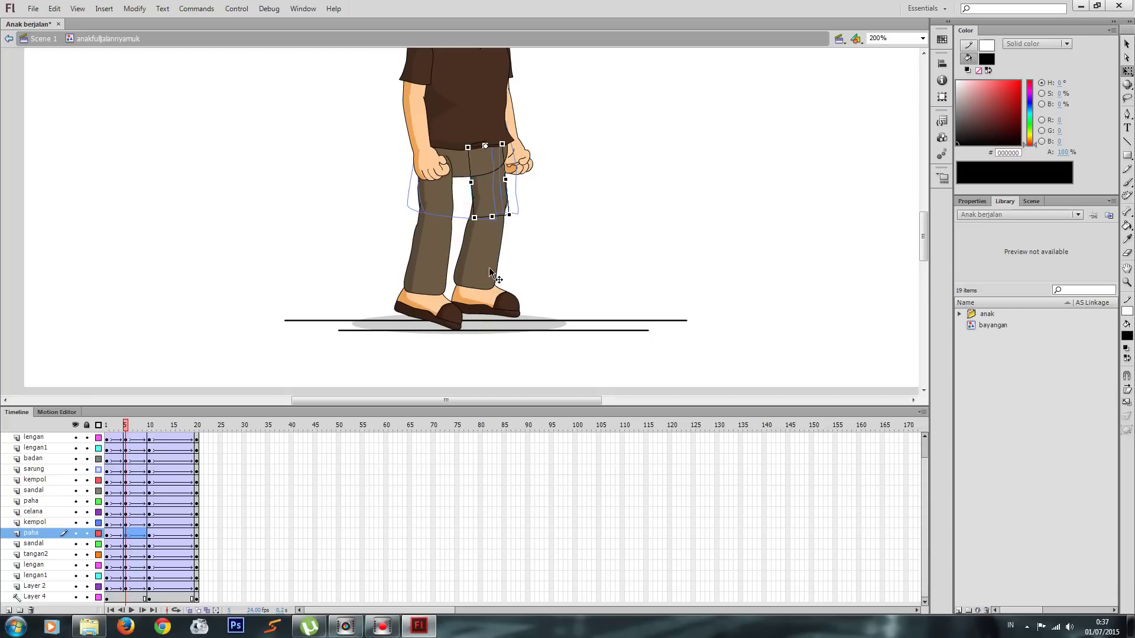
pyautogui.click(488, 267)
pyautogui.moveTo(502, 297); pyautogui.dragTo(524, 292)
pyautogui.click(549, 278)
pyautogui.click(494, 278)
pyautogui.press('Right')
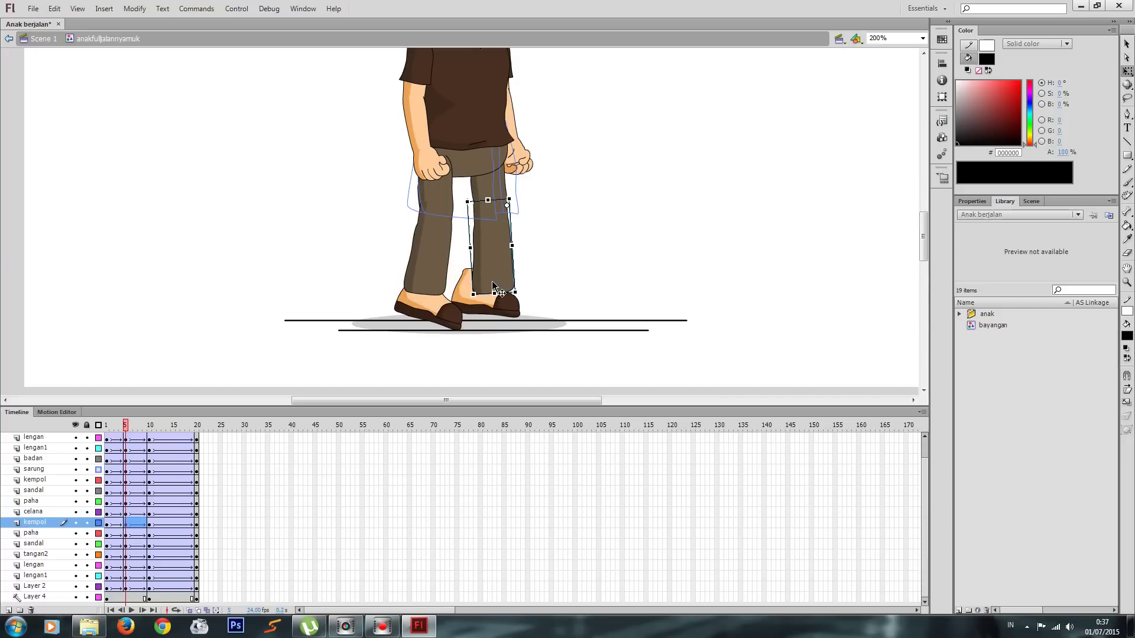
# Move the far foot's sandal forward under the calf at frame 5, nudge it into place and check the motion
pyautogui.moveTo(502, 303); pyautogui.dragTo(548, 275)
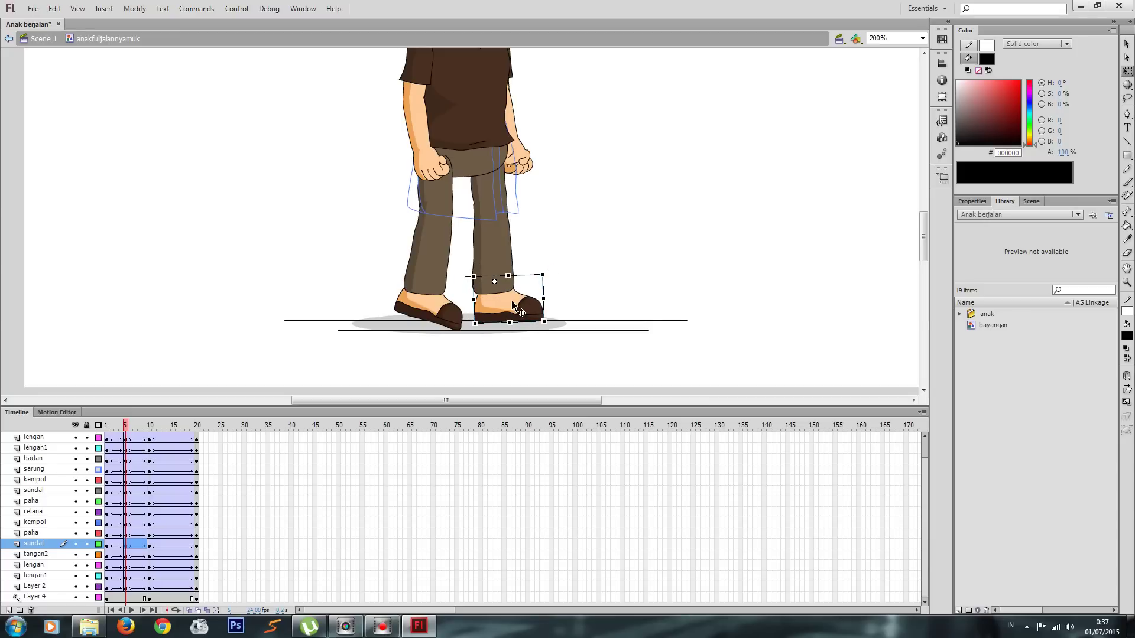
pyautogui.press('Left')
pyautogui.press('Left')
pyautogui.press('Up')
pyautogui.press('Up')
pyautogui.press('Left')
pyautogui.press('Up')
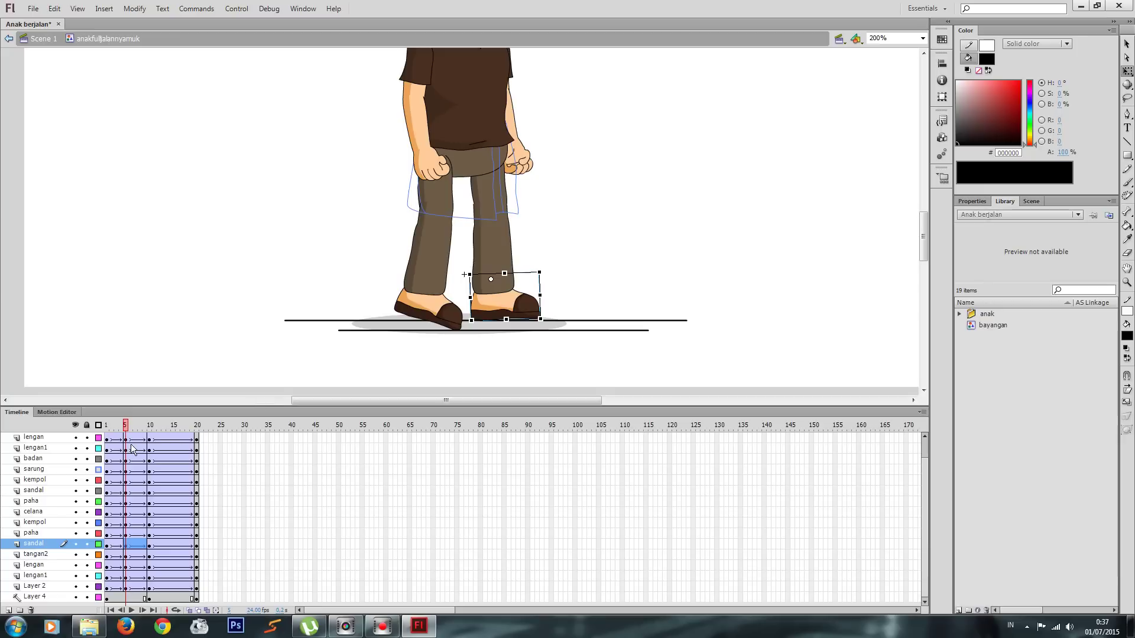
pyautogui.moveTo(125, 431)
pyautogui.mouseDown()
pyautogui.moveTo(136, 430)
pyautogui.moveTo(119, 434)
pyautogui.mouseUp()
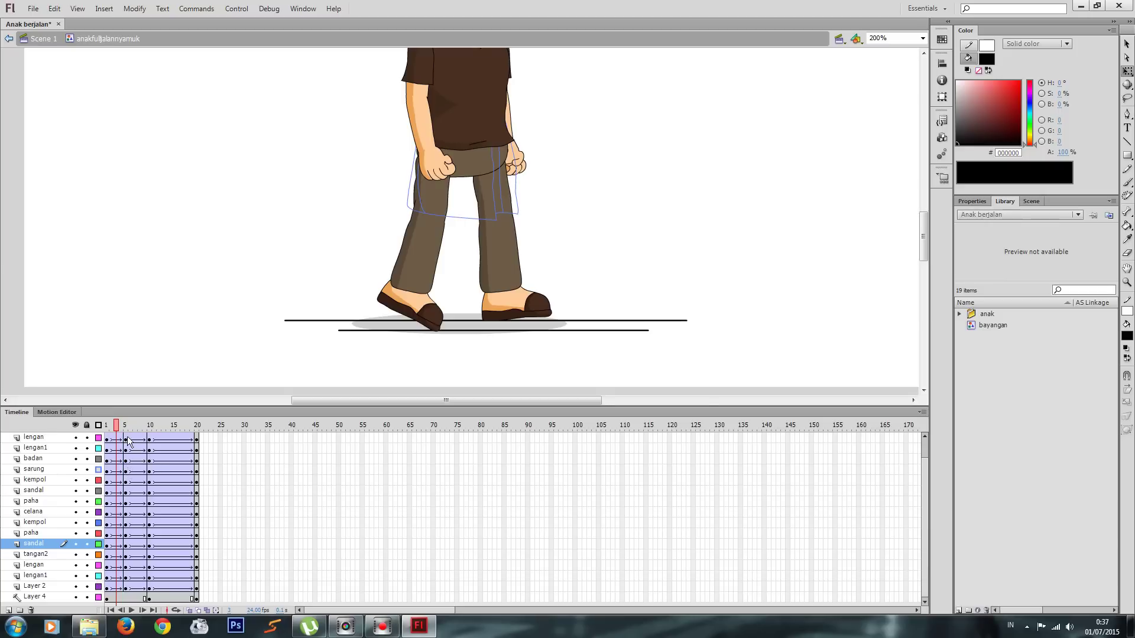
pyautogui.click(124, 426)
# Rotate the near thigh slightly forward at frame 5 and shift its calf and sandal to stay attached
pyautogui.scroll(2, 355, 355)
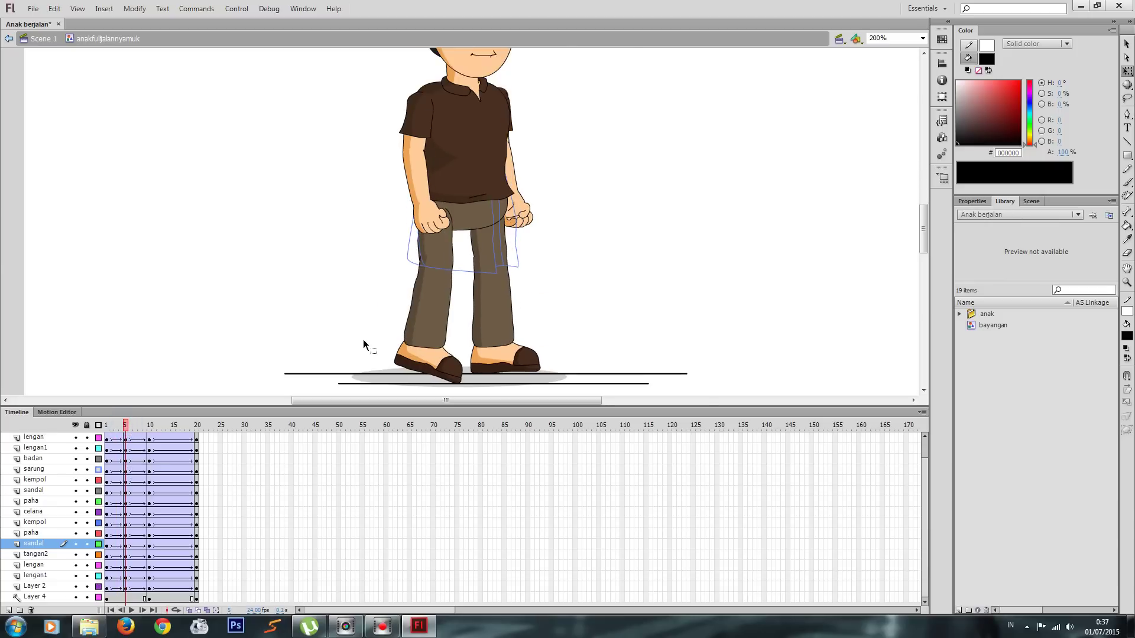
pyautogui.click(449, 247)
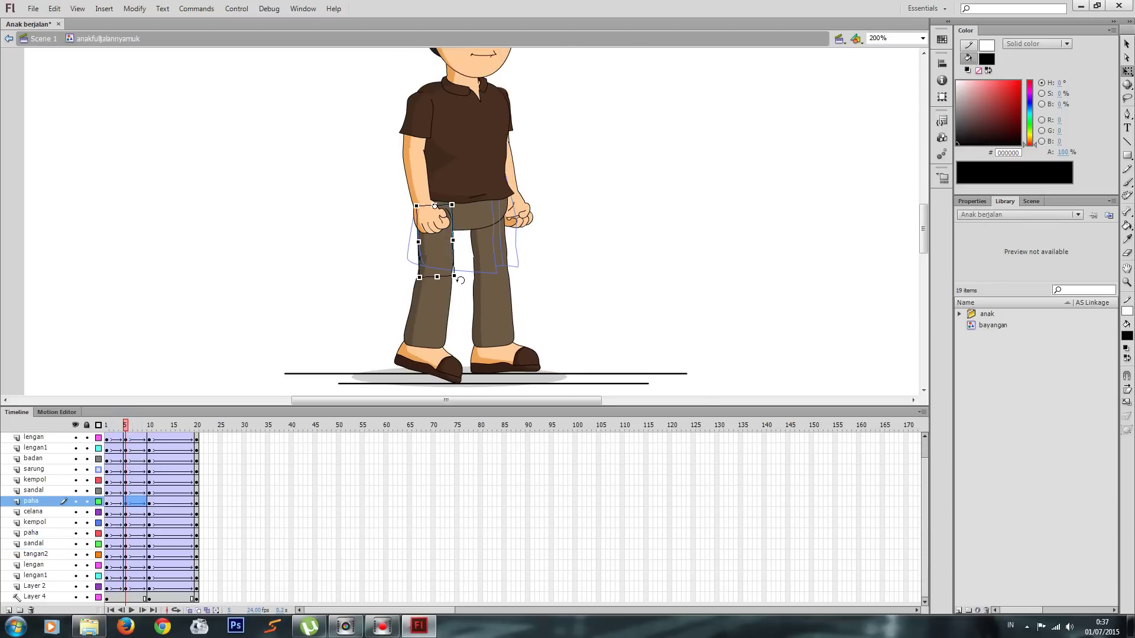
pyautogui.moveTo(460, 279); pyautogui.dragTo(462, 295)
pyautogui.click(427, 327)
pyautogui.keyDown('shift'); pyautogui.click(441, 363); pyautogui.keyUp('shift')
pyautogui.moveTo(436, 289); pyautogui.dragTo(440, 289)
pyautogui.click(582, 304)
# Rotate the near foot's sandal to a flatter angle at frame 5
pyautogui.click(451, 362)
pyautogui.moveTo(482, 341); pyautogui.dragTo(488, 335)
pyautogui.scroll(3, 570, 310)
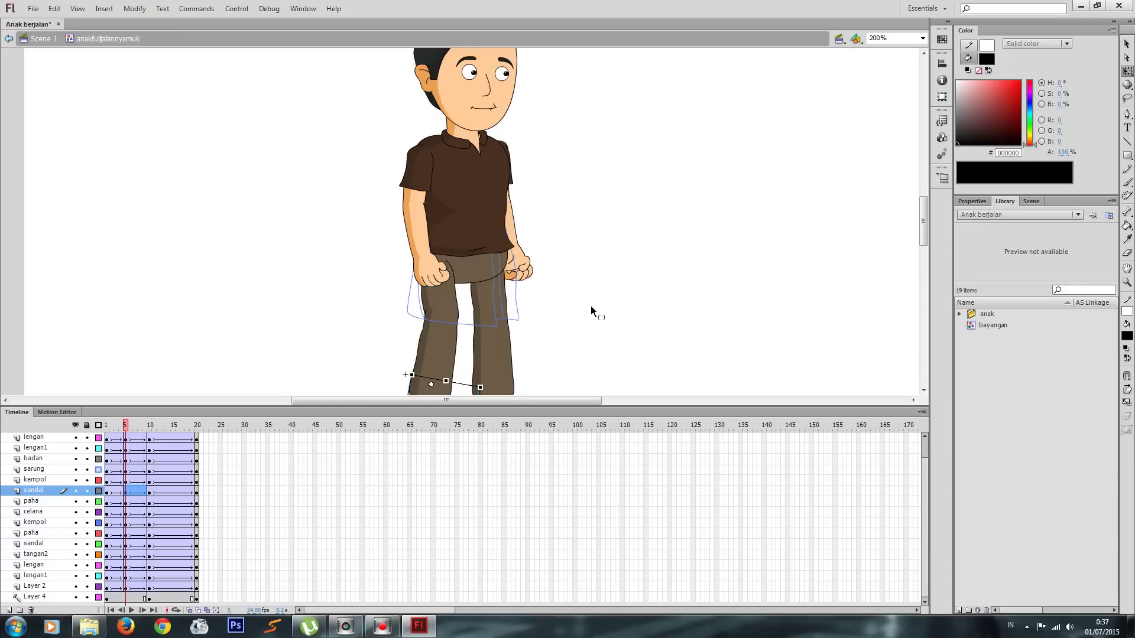
pyautogui.hotkey('ctrl', '1')
pyautogui.click(572, 258)
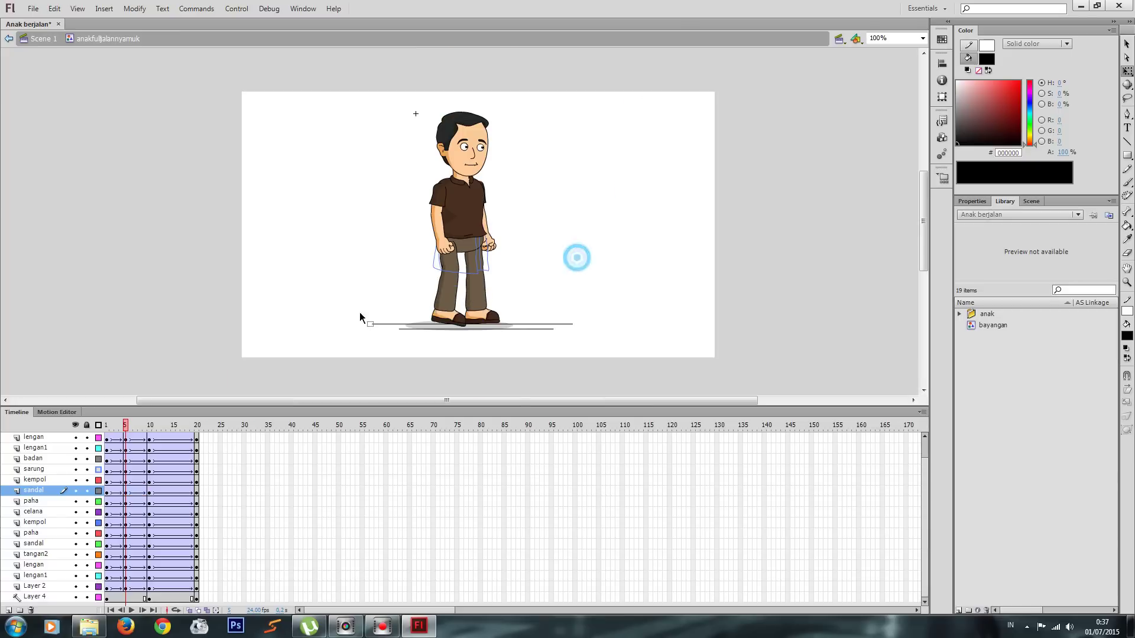
# Select the head, torso, arms, waist and sarong at frame 5, leaving out the legs, and nudge them up slightly
pyautogui.click(99, 470)
pyautogui.click(99, 470)
pyautogui.scroll(3, 497, 293)
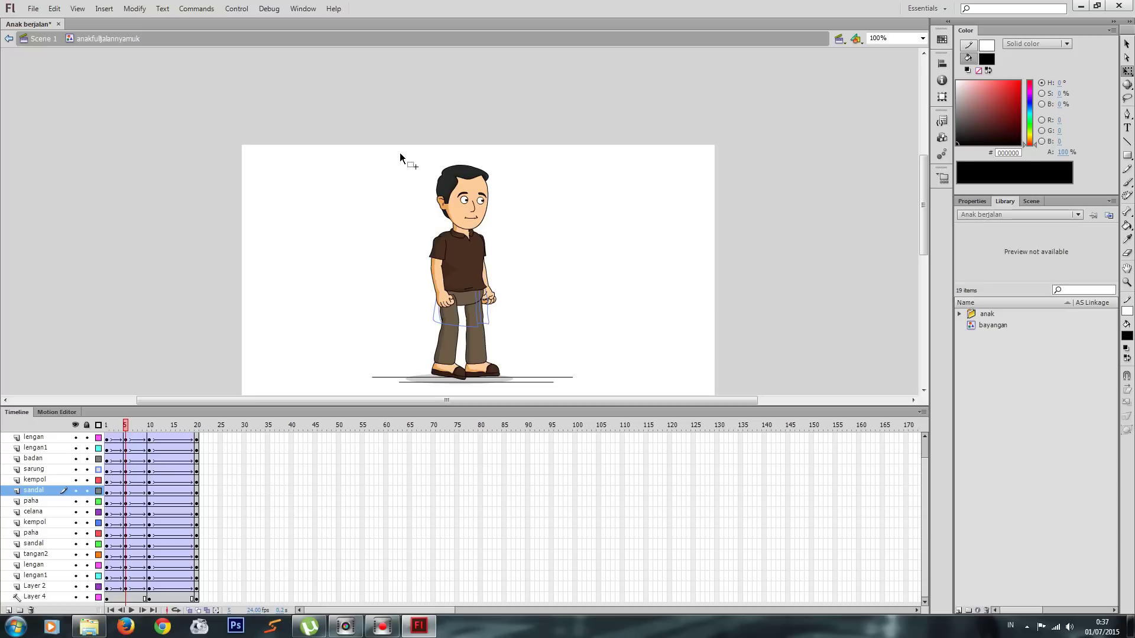
pyautogui.moveTo(400, 153); pyautogui.dragTo(453, 188)
pyautogui.click(399, 208)
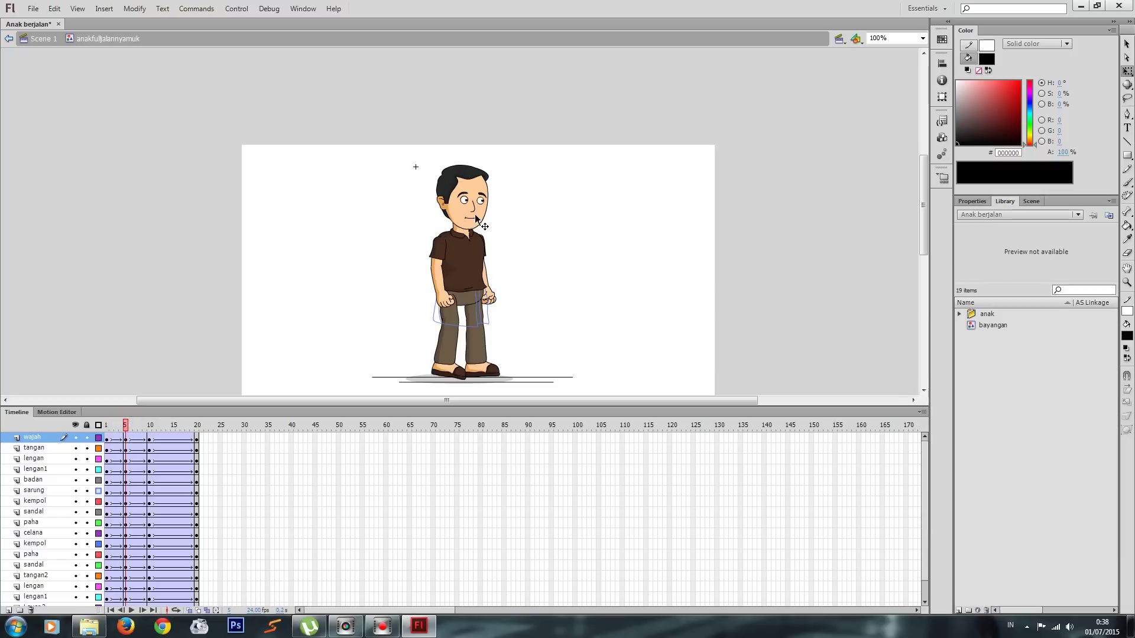
pyautogui.click(424, 156)
pyautogui.moveTo(497, 253); pyautogui.dragTo(524, 305)
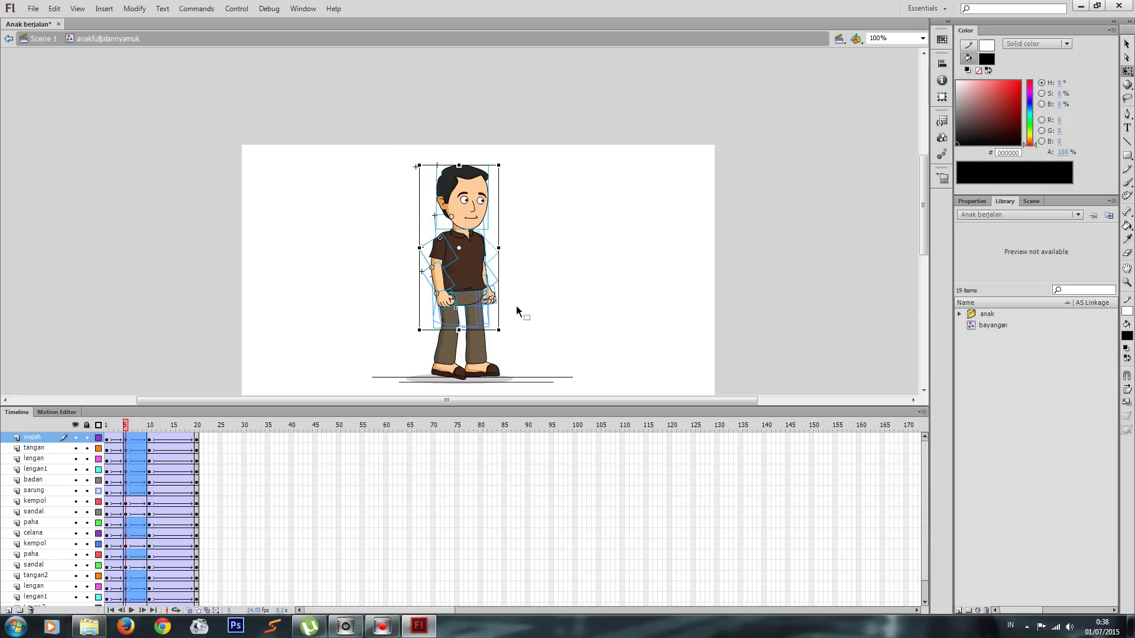
pyautogui.hotkey('ctrl', '=')
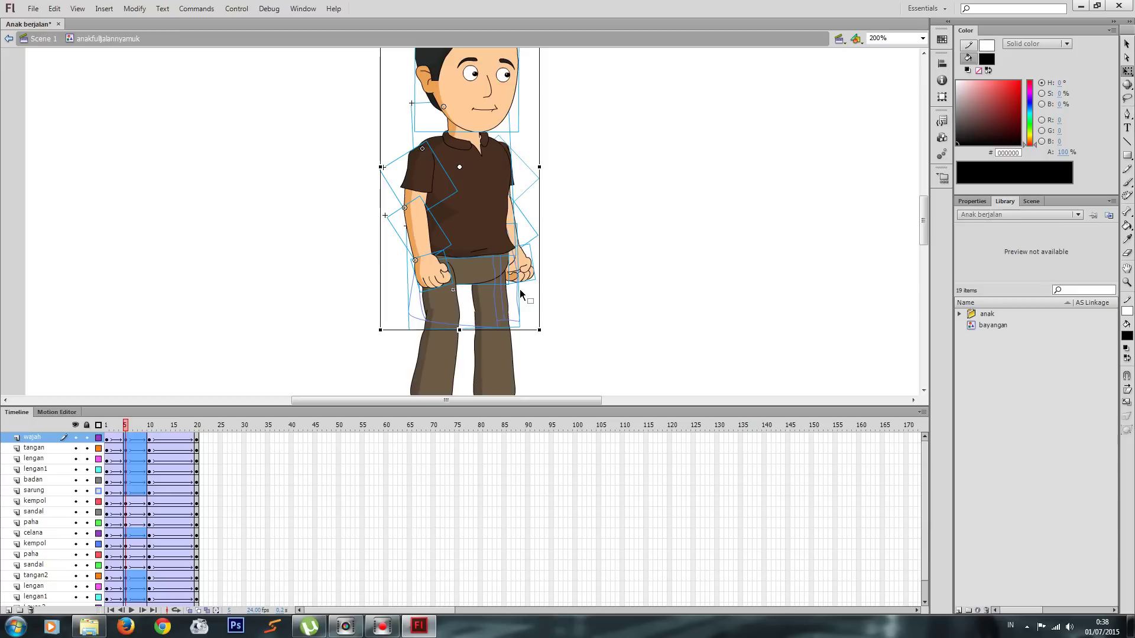
pyautogui.hotkey('ctrl', '1')
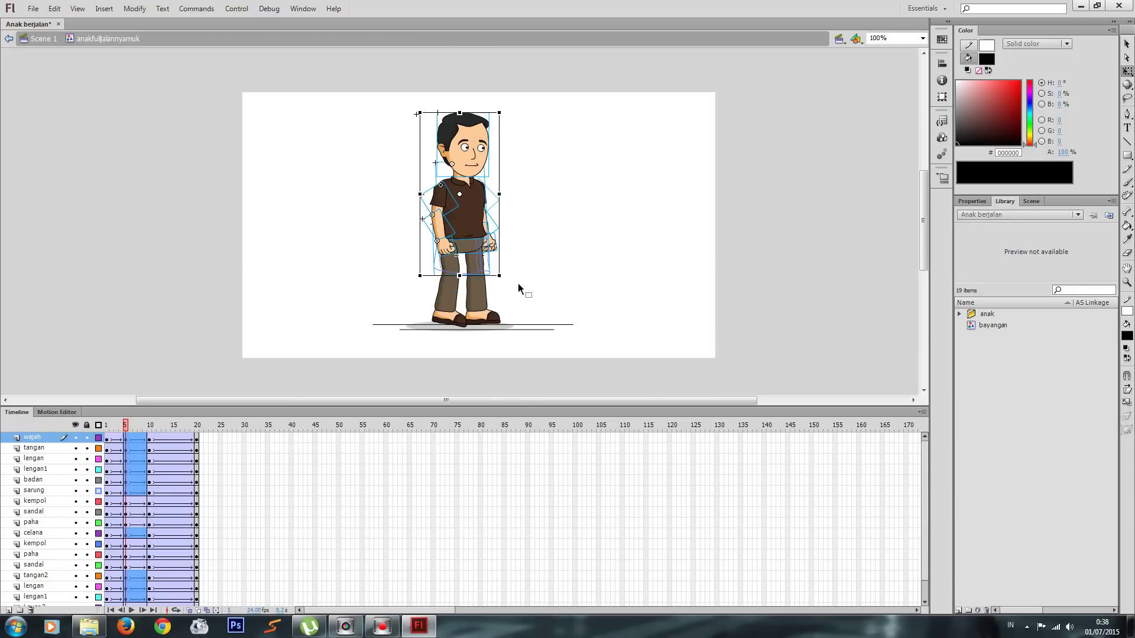
pyautogui.scroll(3, 518, 282)
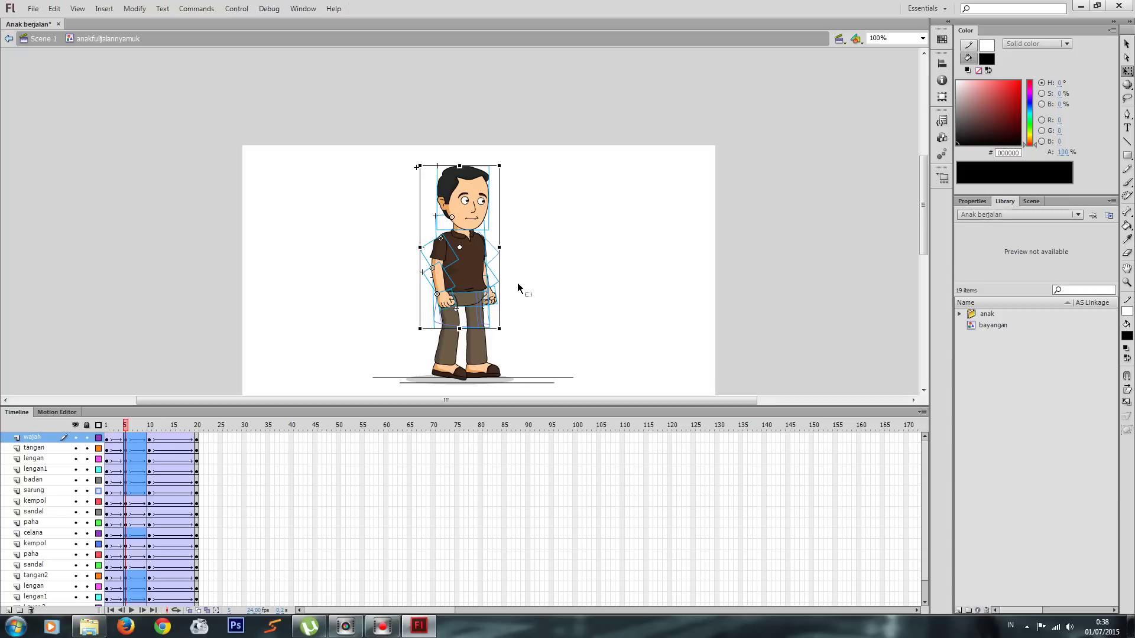
pyautogui.press('Up')
pyautogui.press('Up')
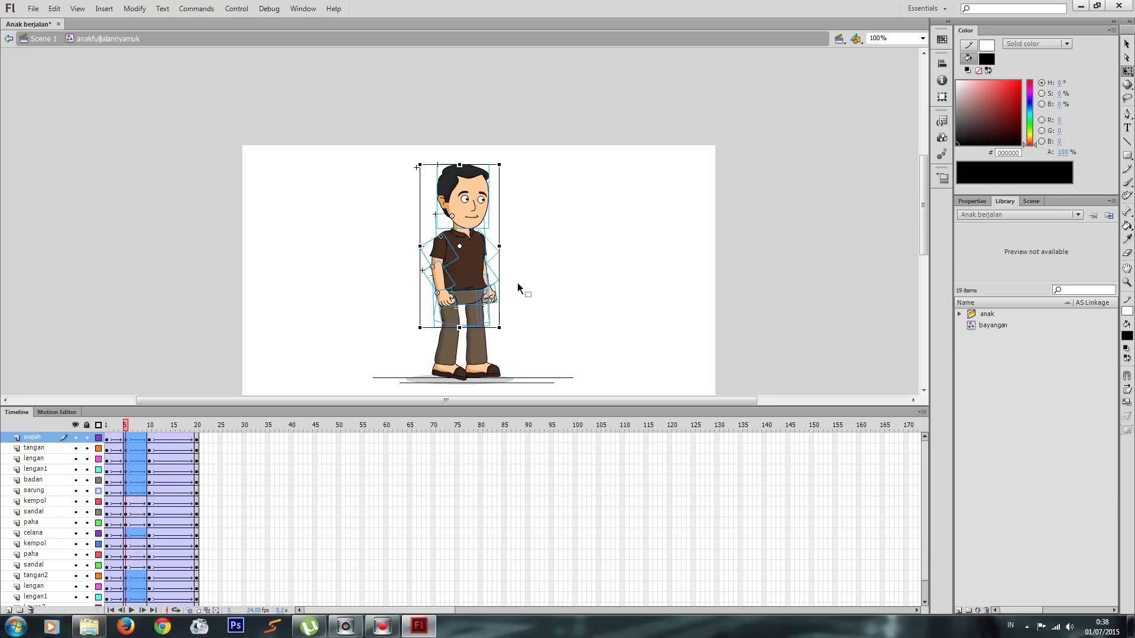
pyautogui.press('Up')
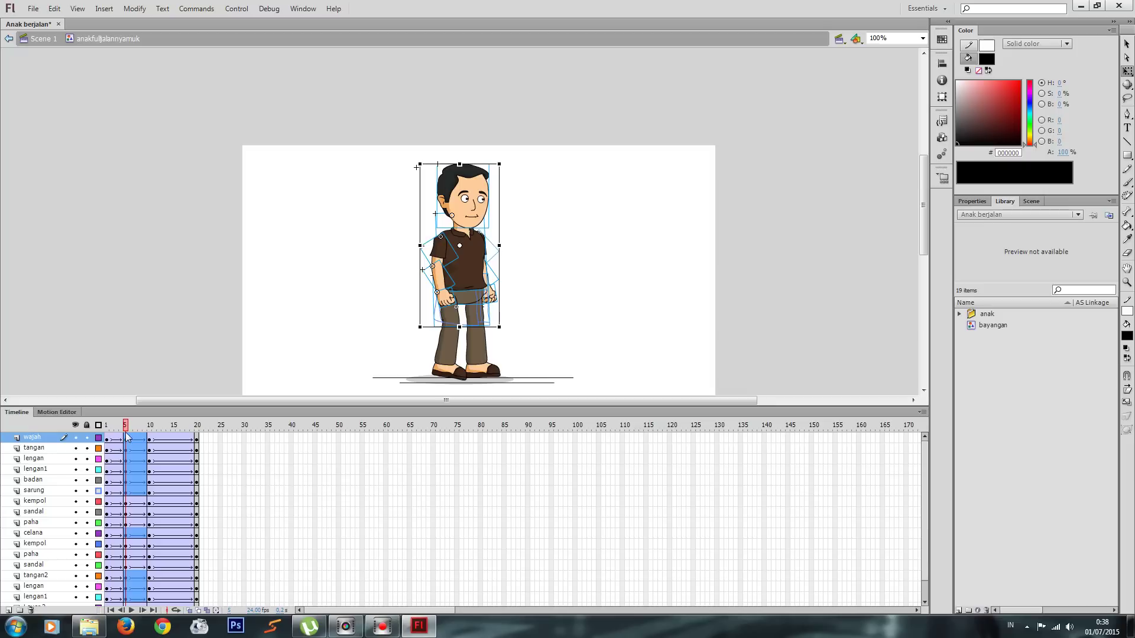
# Add keyframes at frame 15 on all the character layers from wajah down to Layer 2
pyautogui.moveTo(125, 432); pyautogui.dragTo(150, 428)
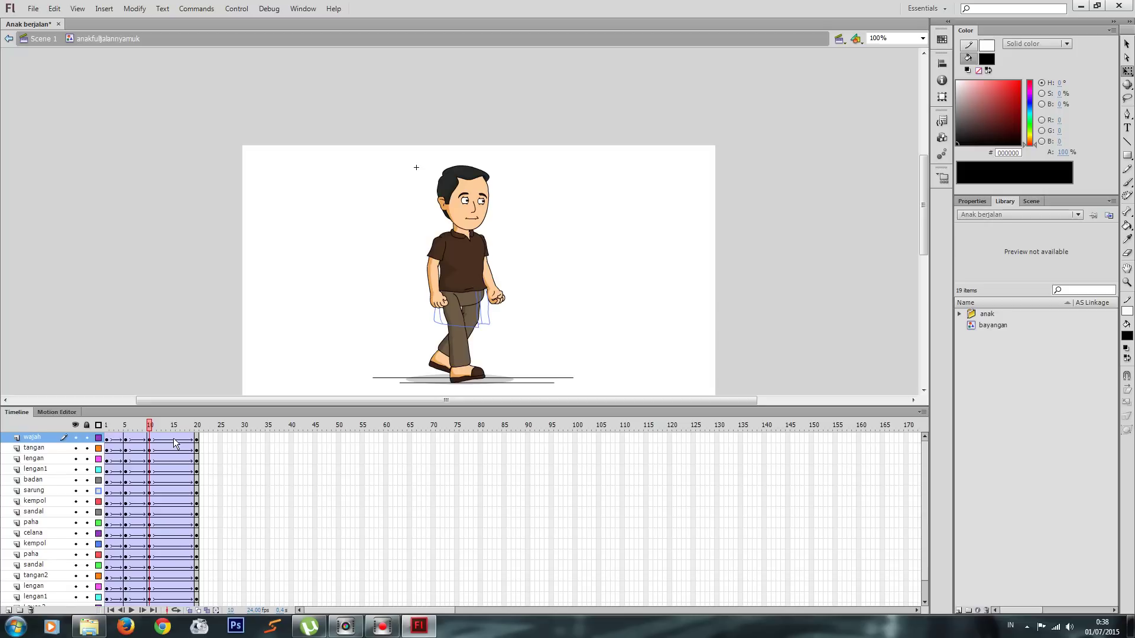
pyautogui.moveTo(171, 440); pyautogui.dragTo(176, 591)
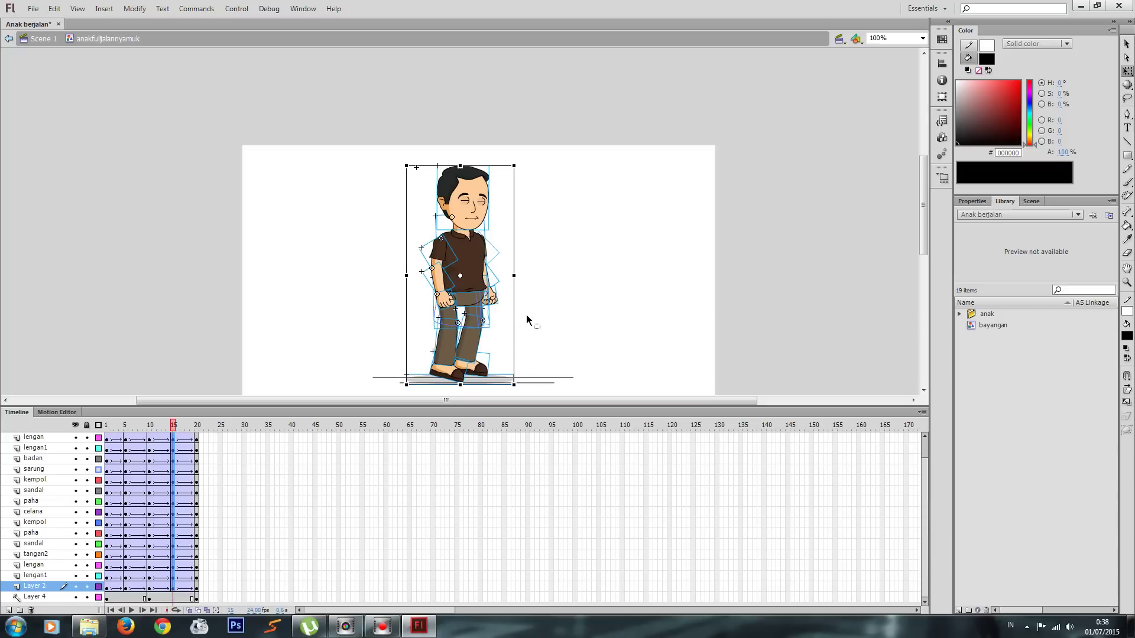
pyautogui.click(594, 289)
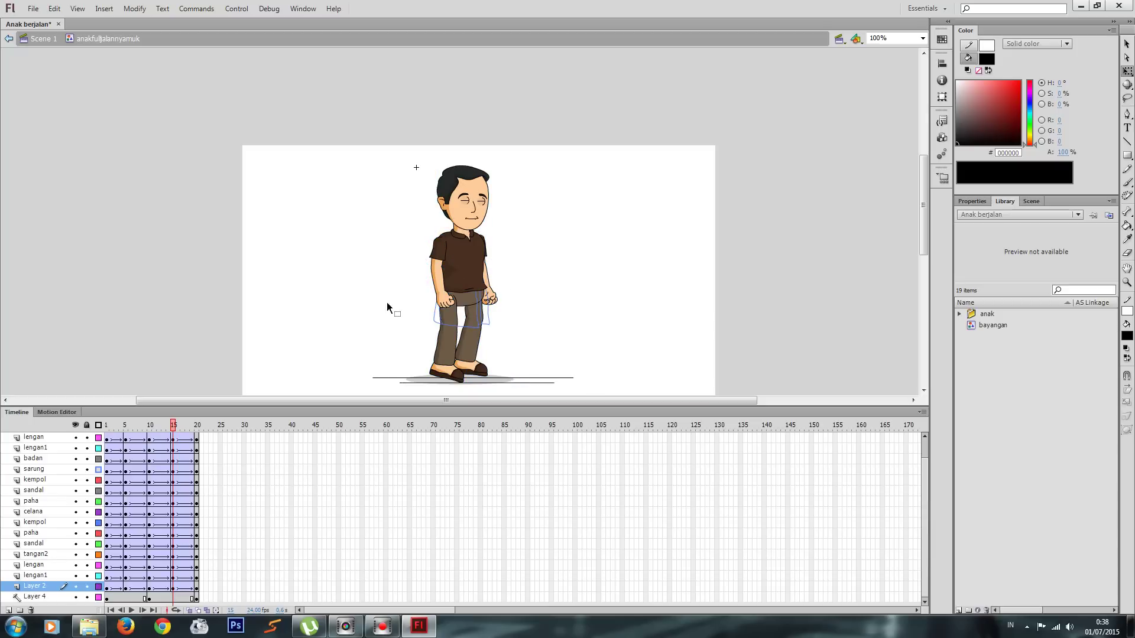
pyautogui.moveTo(175, 427)
pyautogui.mouseDown()
pyautogui.moveTo(147, 427)
pyautogui.moveTo(185, 427)
pyautogui.moveTo(176, 428)
pyautogui.mouseUp()
# Rotate the near leg's calf at frame 15 to hang straight below the thigh and bring its sandal under it
pyautogui.click(453, 355)
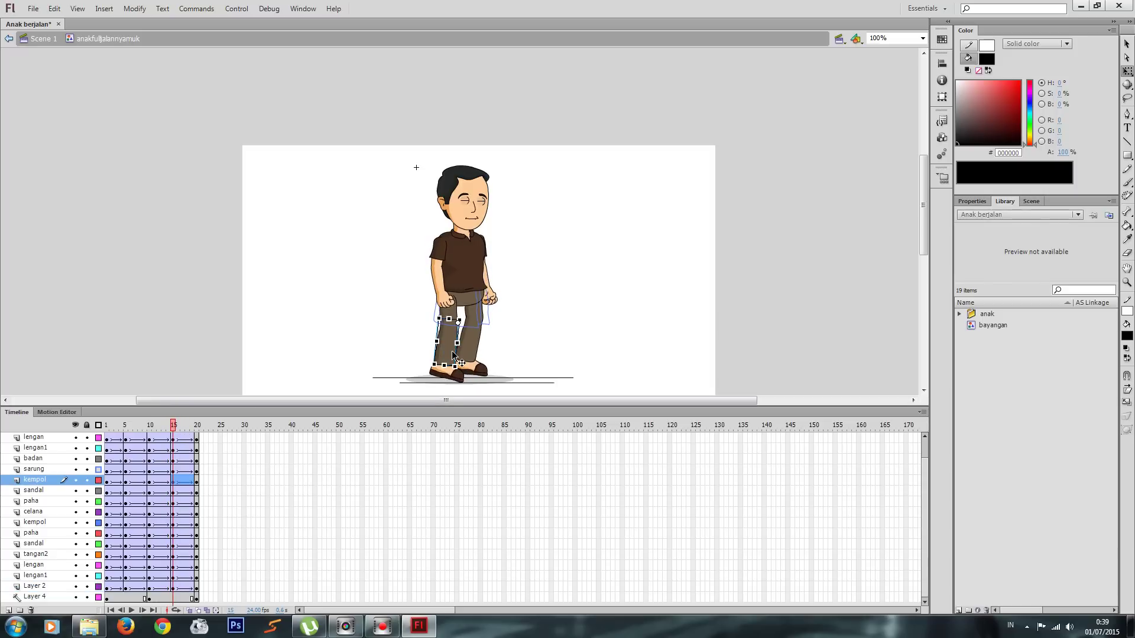
pyautogui.hotkey('ctrl', '=')
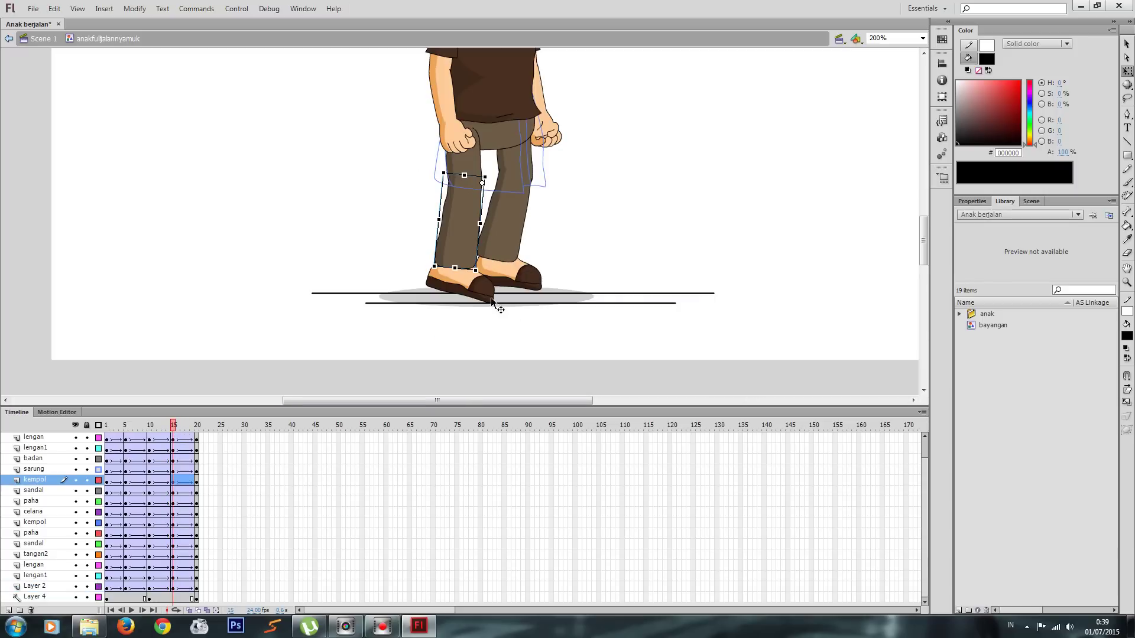
pyautogui.moveTo(486, 276)
pyautogui.mouseDown()
pyautogui.moveTo(500, 275)
pyautogui.moveTo(486, 299)
pyautogui.moveTo(502, 308)
pyautogui.moveTo(520, 274)
pyautogui.moveTo(467, 289)
pyautogui.moveTo(489, 285)
pyautogui.mouseUp()
pyautogui.click(613, 226)
pyautogui.hotkey('ctrl', 'z')
pyautogui.hotkey('ctrl', 'z')
pyautogui.click(596, 218)
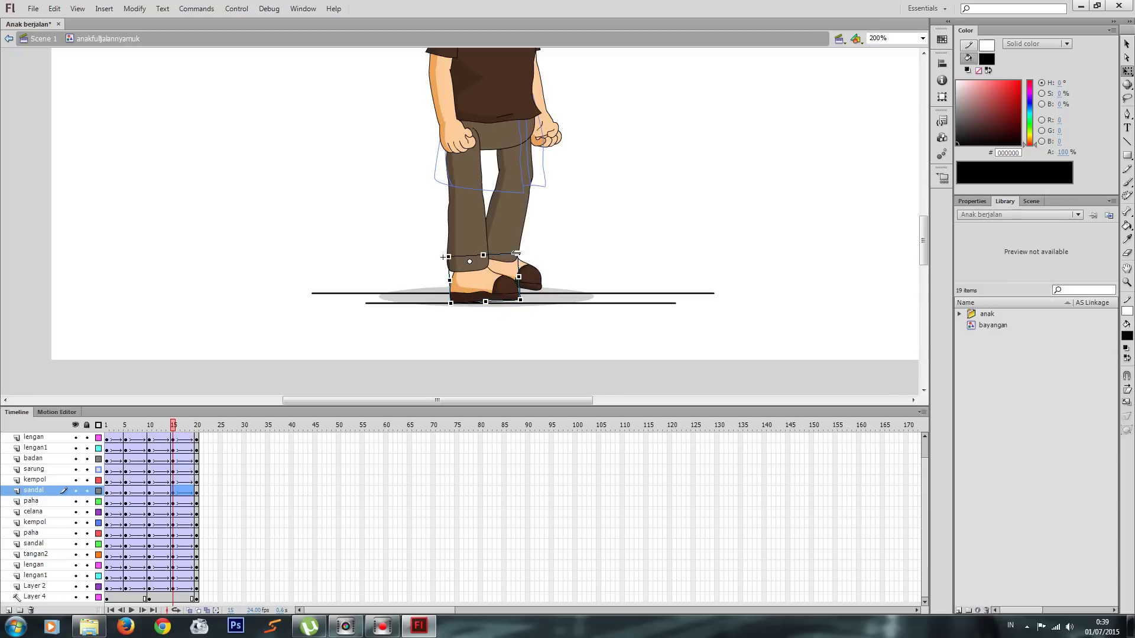
# Nudge the near foot's sandal back under the calf at frame 15 and rotate it flat on the ground
pyautogui.press('Left')
pyautogui.press('Left')
pyautogui.press('Down')
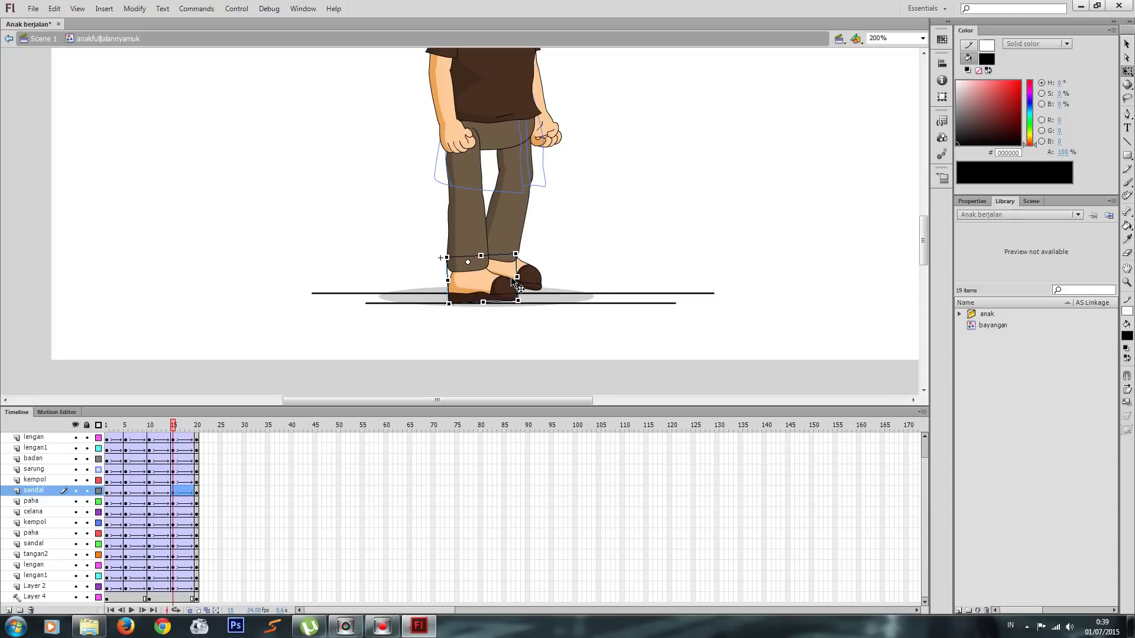
pyautogui.moveTo(519, 252); pyautogui.dragTo(534, 252)
pyautogui.click(580, 235)
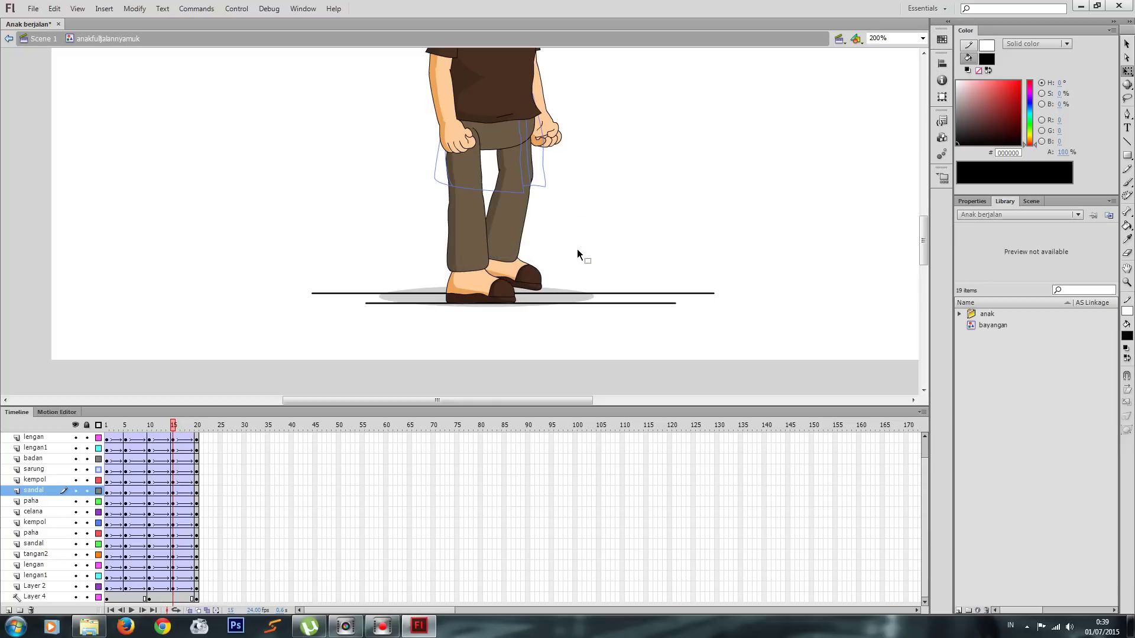
# Select the upper body parts at frame 15, excluding the legs, and nudge them up slightly
pyautogui.hotkey('ctrl', '-')
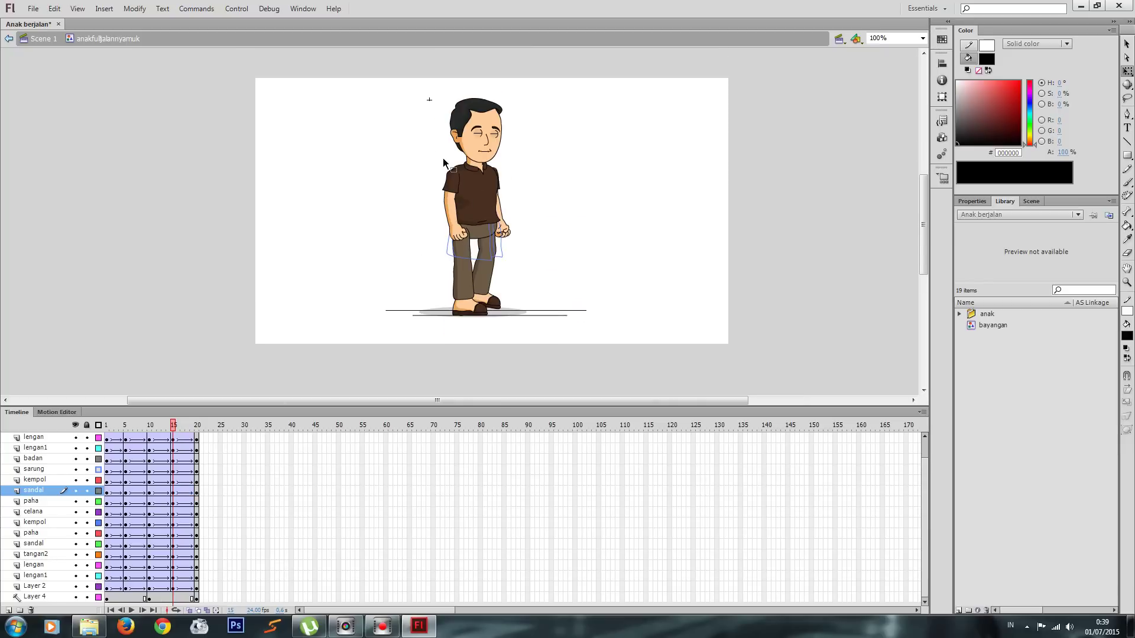
pyautogui.moveTo(399, 77); pyautogui.dragTo(563, 246)
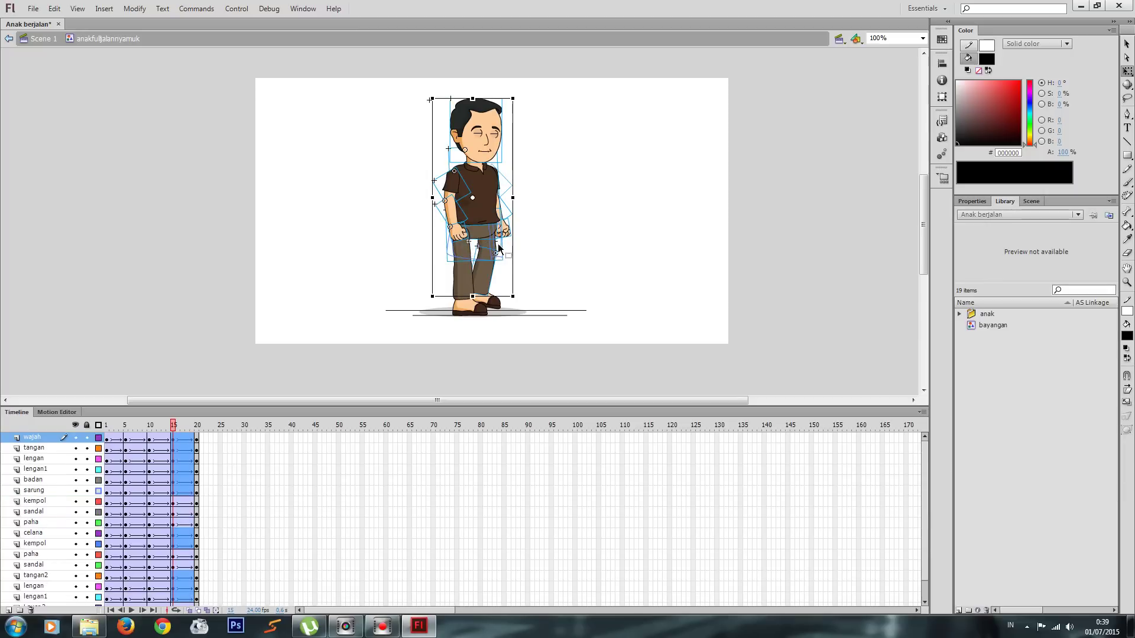
pyautogui.keyDown('shift'); pyautogui.click(488, 282); pyautogui.keyUp('shift')
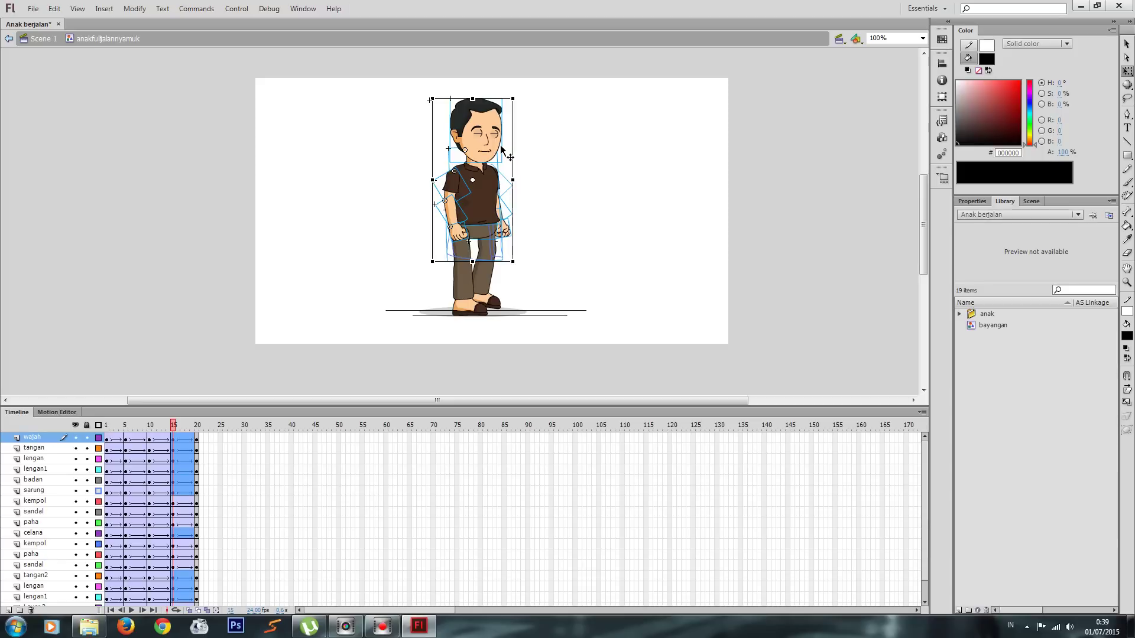
pyautogui.press('Up')
pyautogui.press('Up')
pyautogui.press('Up')
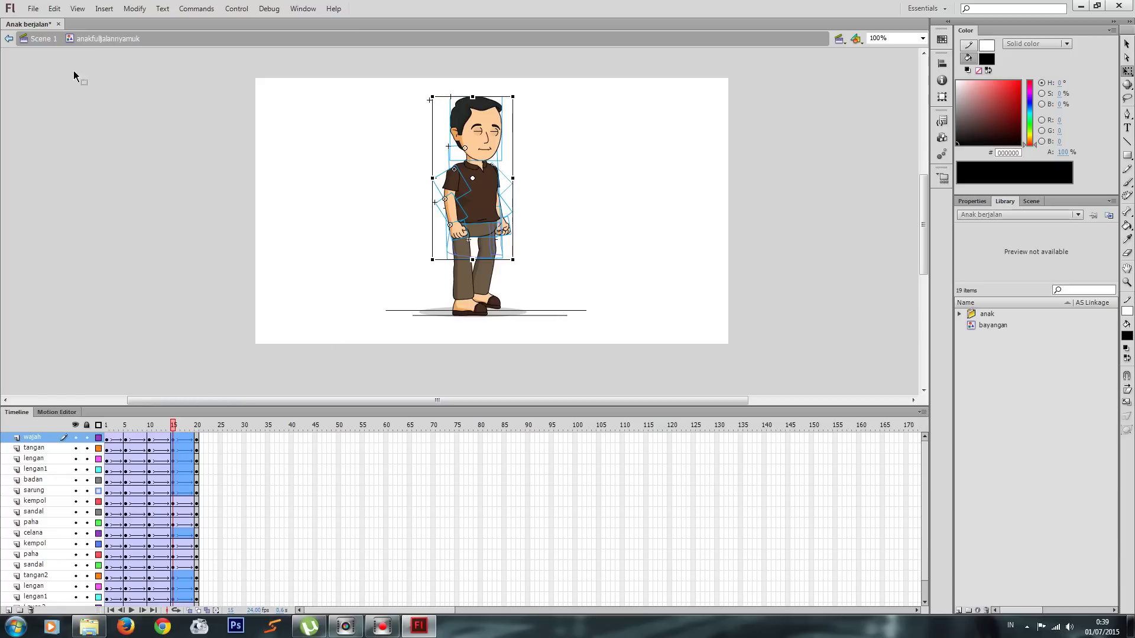
# Return to Scene 1, test the movie to check the walk cycle, and close the preview
pyautogui.click(37, 42)
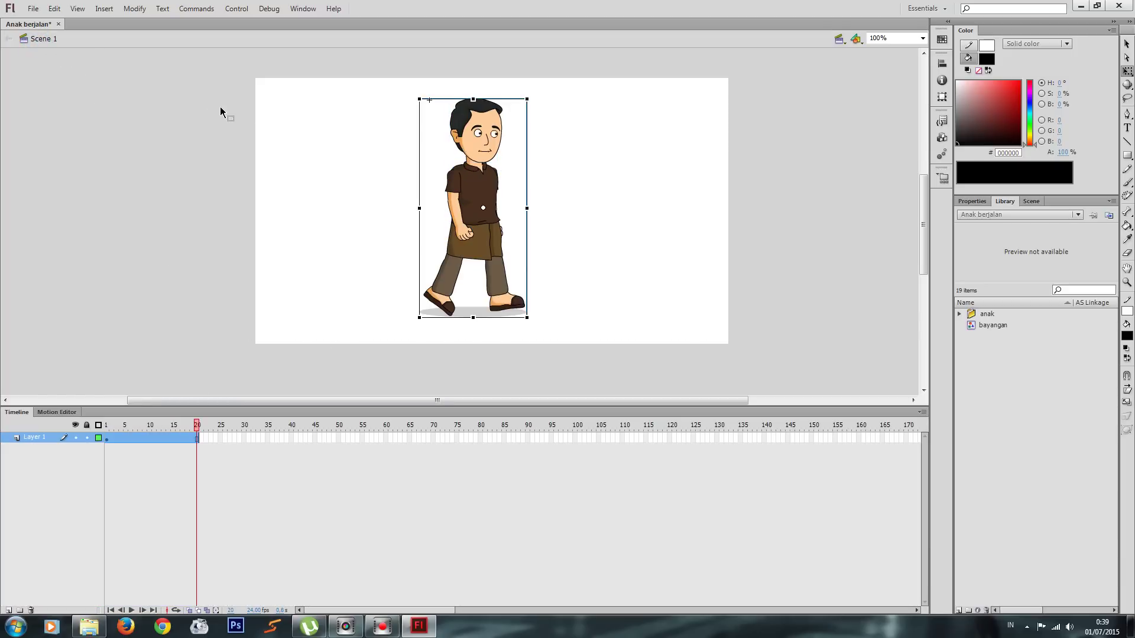
pyautogui.hotkey('ctrl', 'Return')
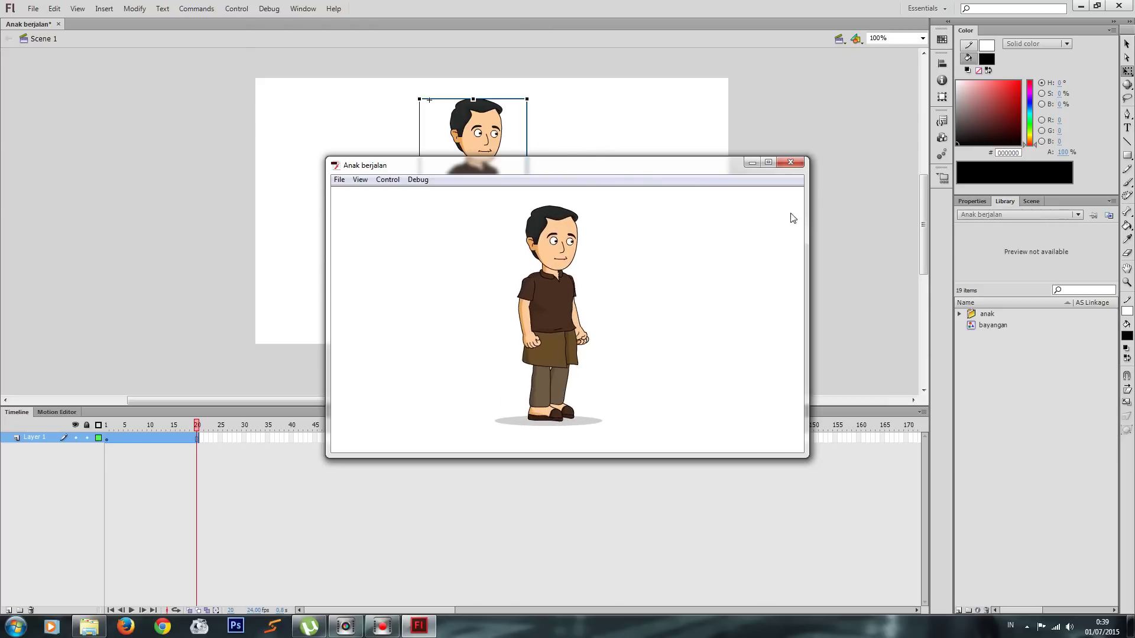
pyautogui.click(795, 165)
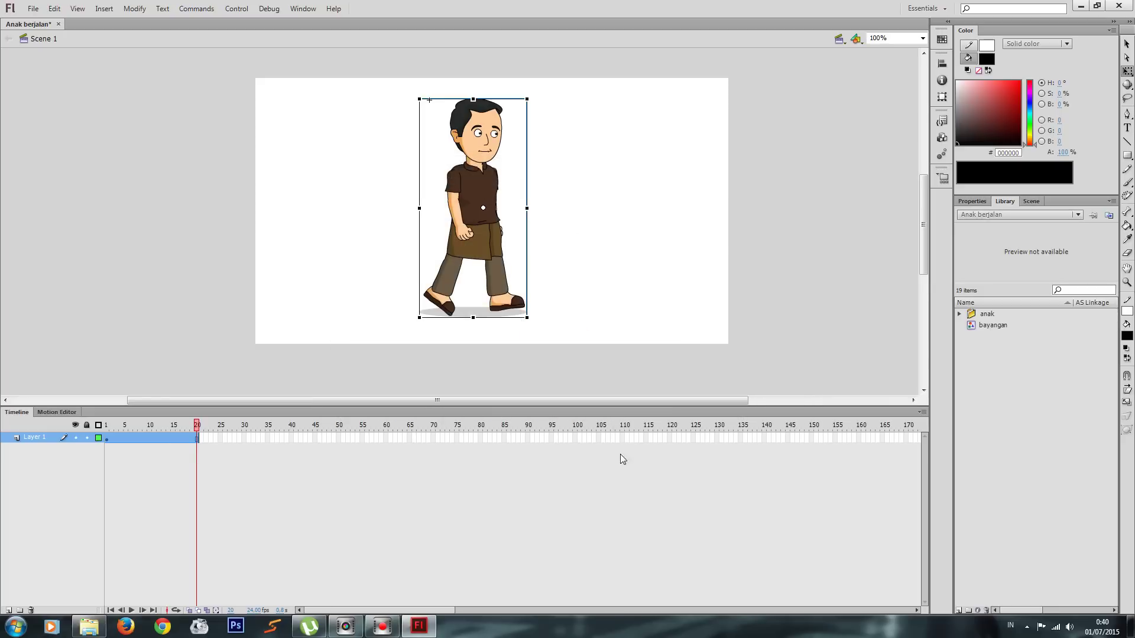
# Reopen the walking character symbol and add keyframes at frame 3 on all layers from wajah down to Layer 2
pyautogui.click(470, 245)
pyautogui.doubleClick(470, 246)
pyautogui.hscroll(-2, 535, 407)
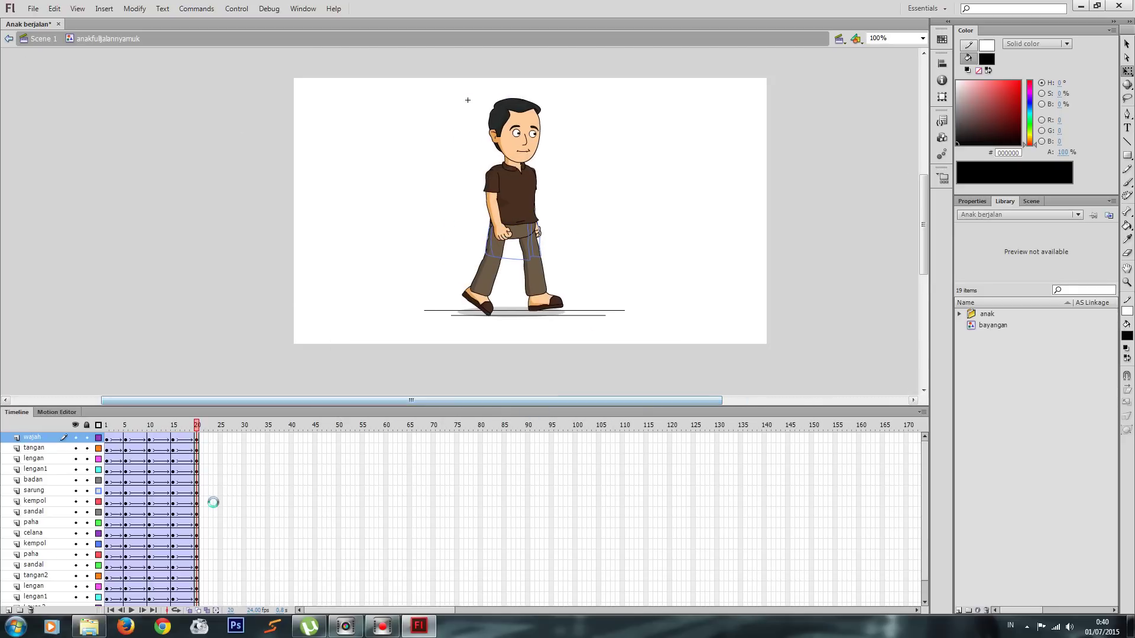
pyautogui.click(116, 437)
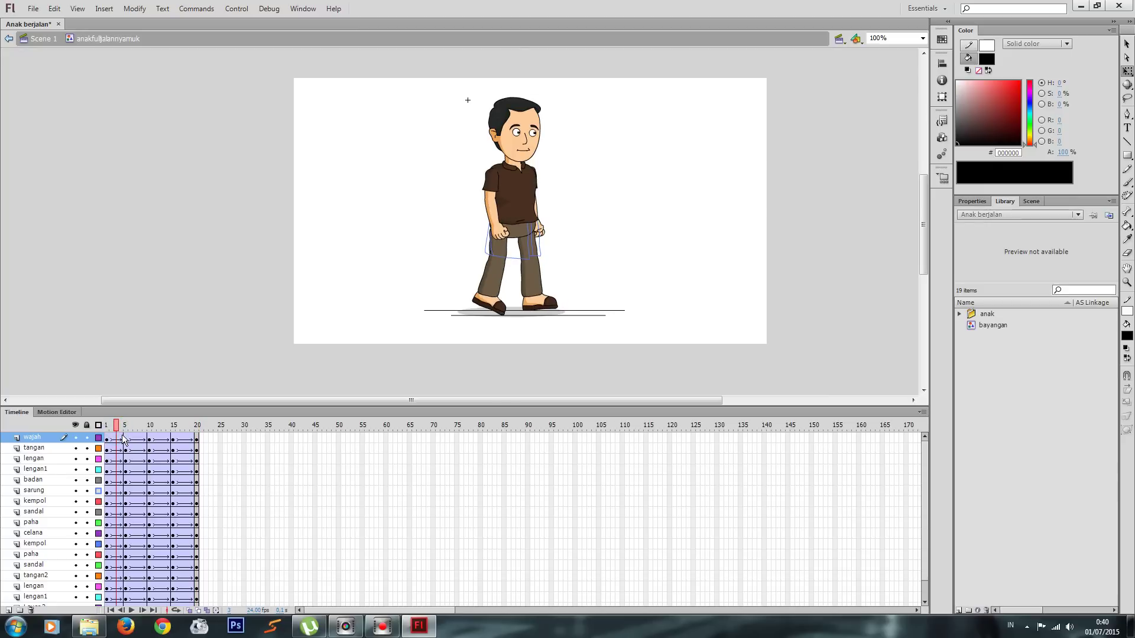
pyautogui.moveTo(113, 440); pyautogui.dragTo(114, 619)
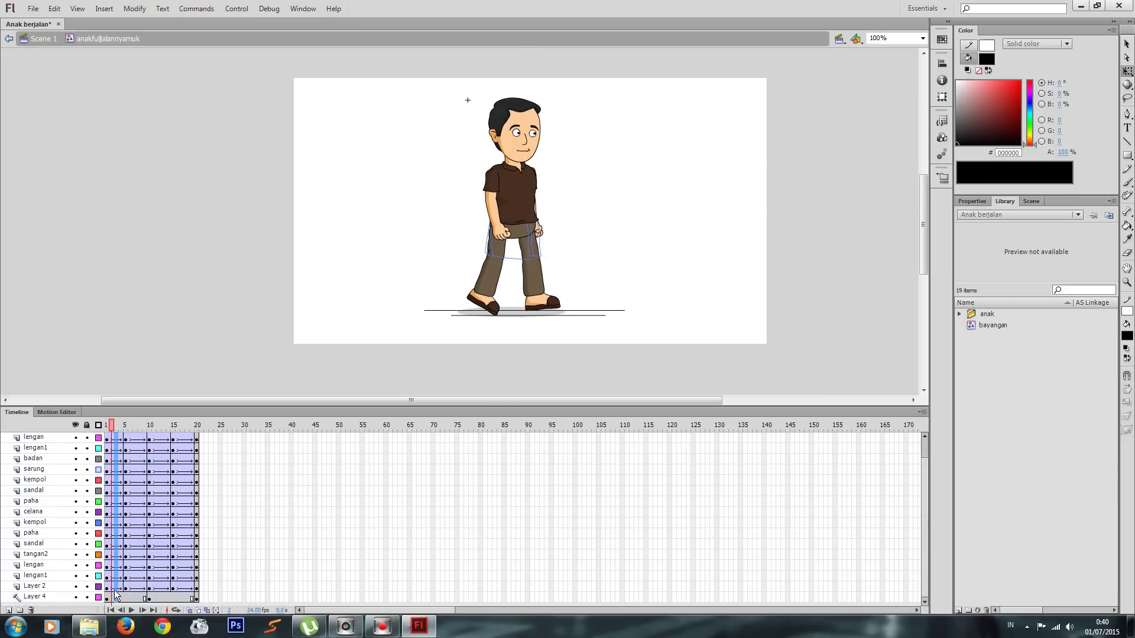
pyautogui.click(118, 590)
pyautogui.click(119, 590)
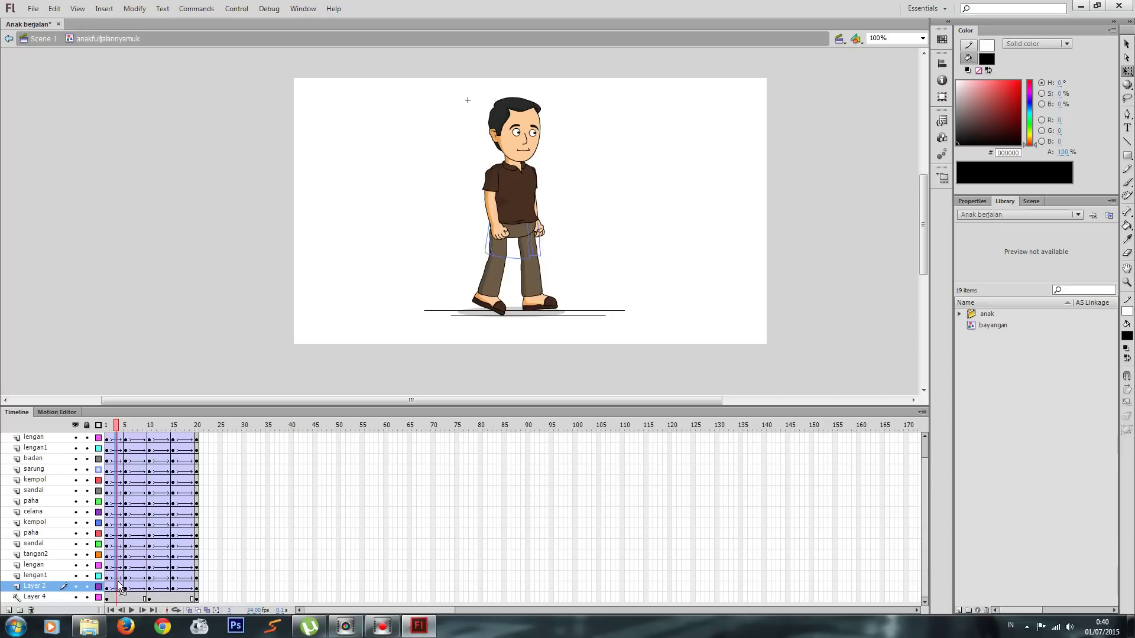
pyautogui.hotkey('ctrl', 'a')
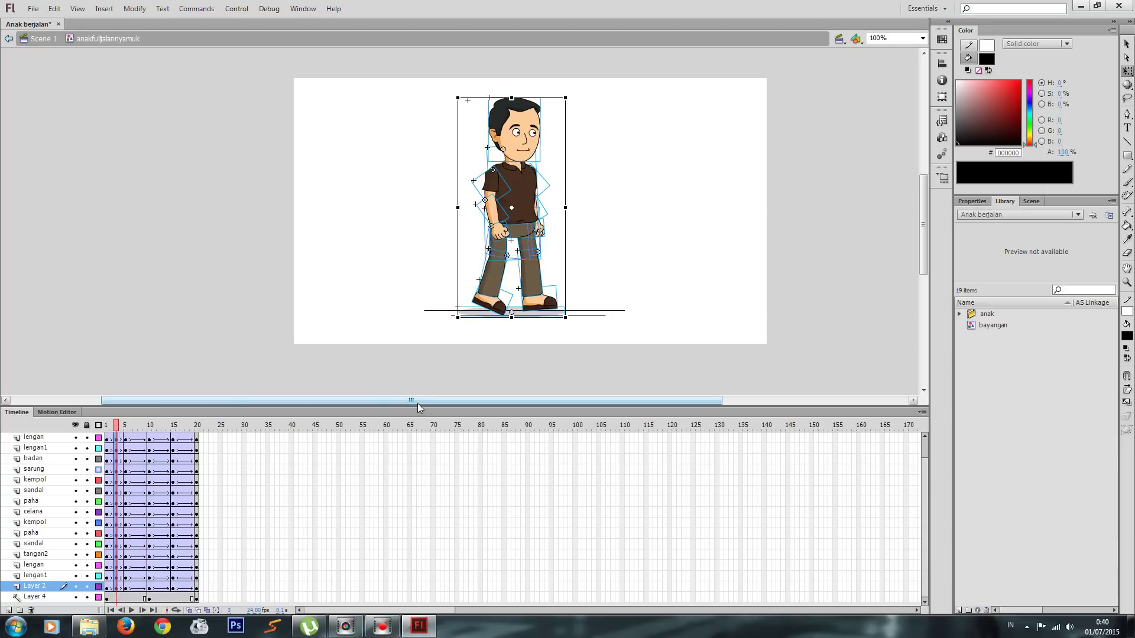
# Rotate the far foot's sandal at frame 3 to lie flat on the ground line and shift it slightly back
pyautogui.hotkey('ctrl', '=')
pyautogui.scroll(-4, 544, 322)
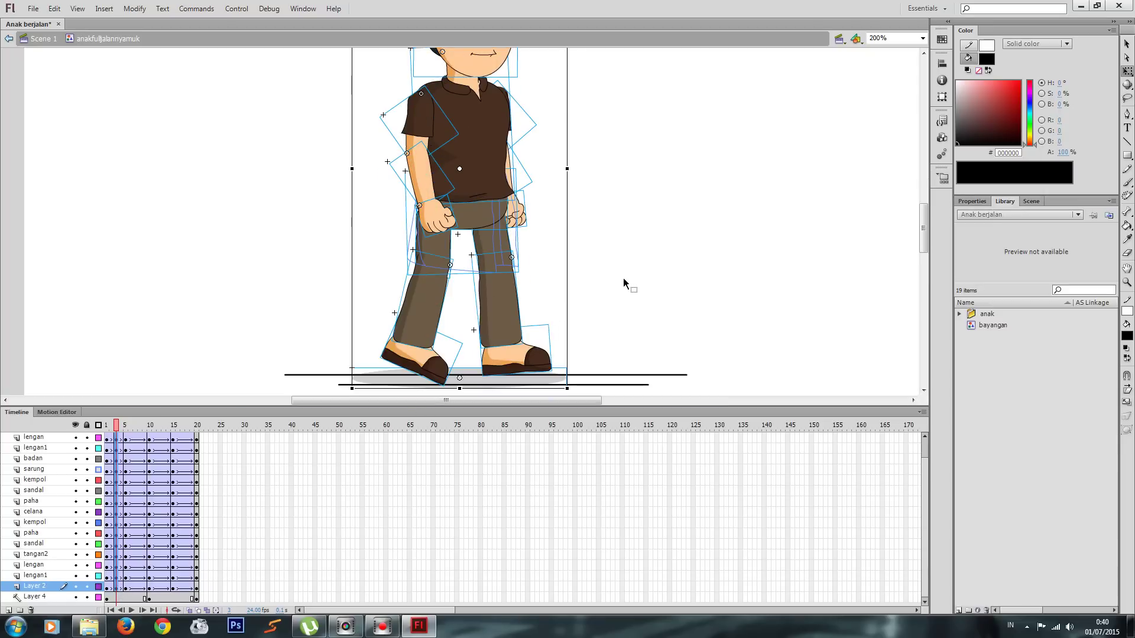
pyautogui.click(679, 236)
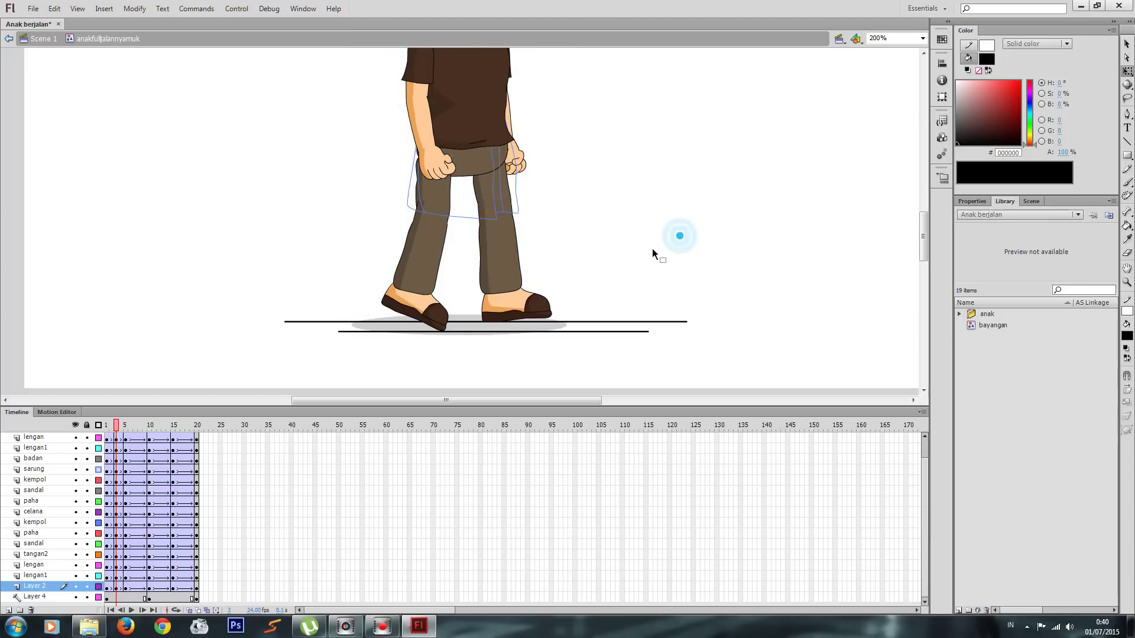
pyautogui.click(527, 310)
pyautogui.moveTo(557, 270); pyautogui.dragTo(588, 264)
pyautogui.click(597, 260)
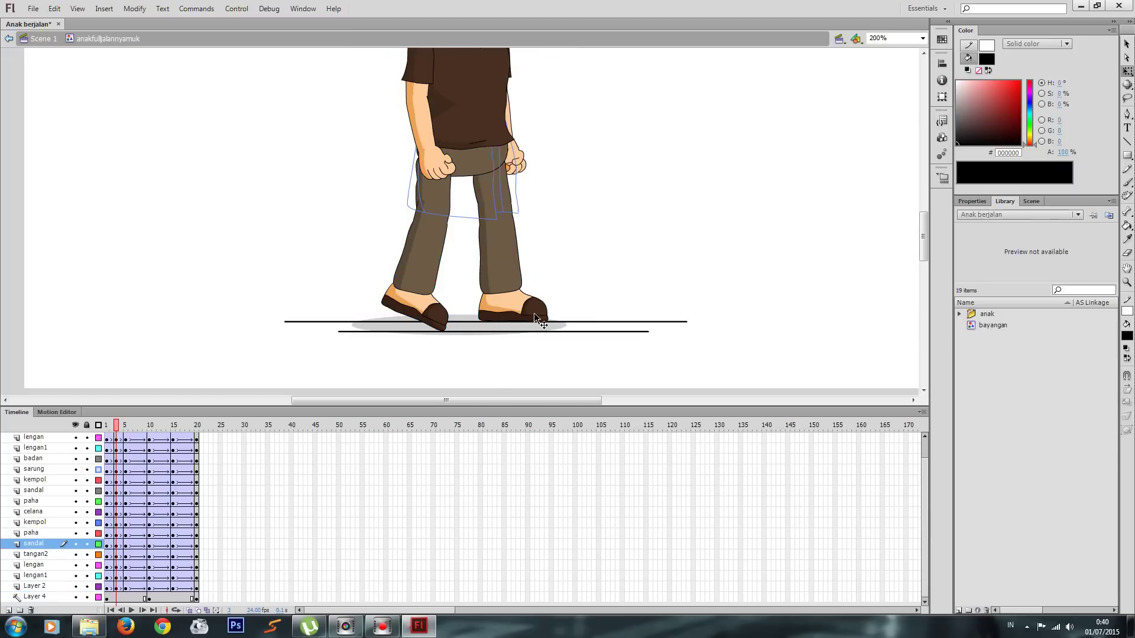
# Add keyframes at frame 7 on all the character layers down to Layer 2
pyautogui.moveTo(117, 427); pyautogui.dragTo(134, 586)
pyautogui.scroll(1, 132, 476)
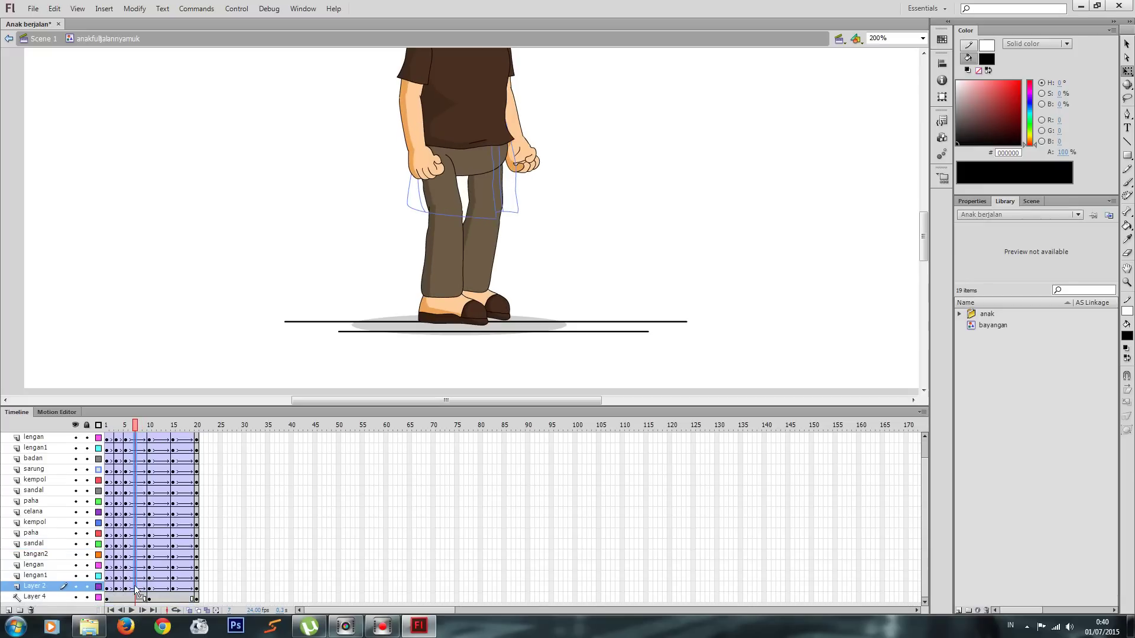
pyautogui.click(668, 278)
# Display the near leg's sandal and kempol layers as outlines at frame 7 to expose the far foot
pyautogui.click(500, 309)
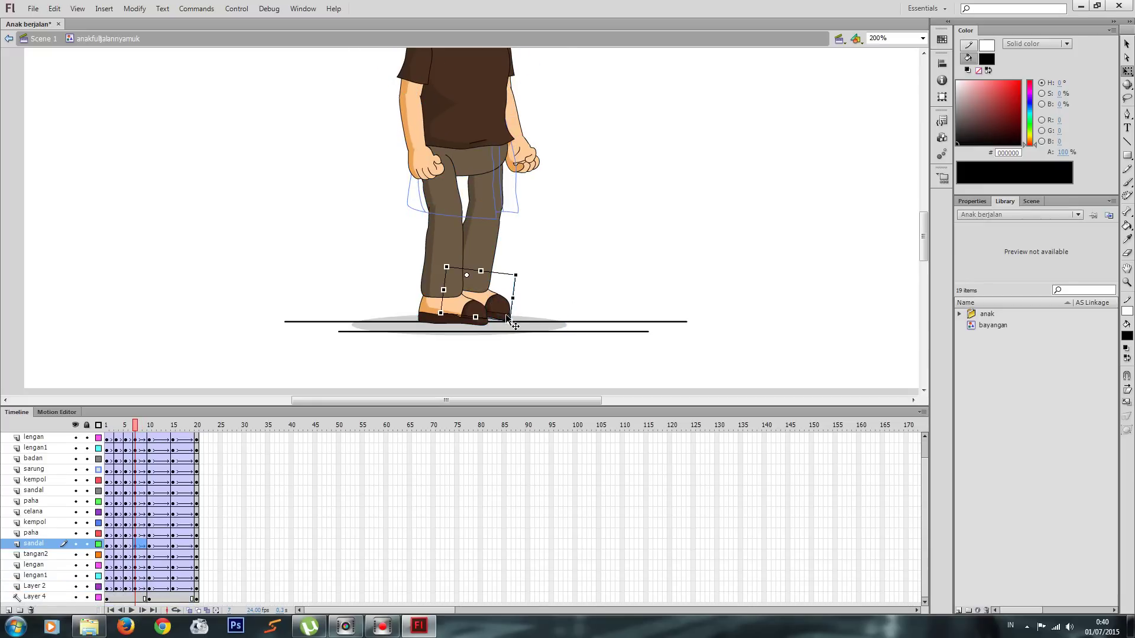
pyautogui.click(420, 309)
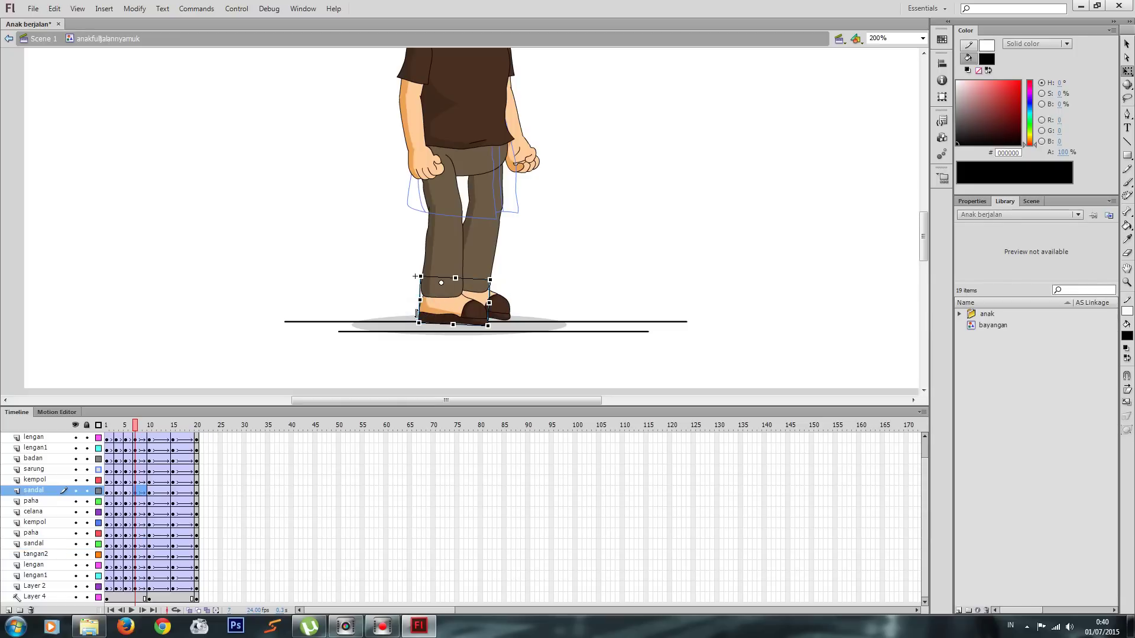
pyautogui.click(98, 491)
pyautogui.click(440, 258)
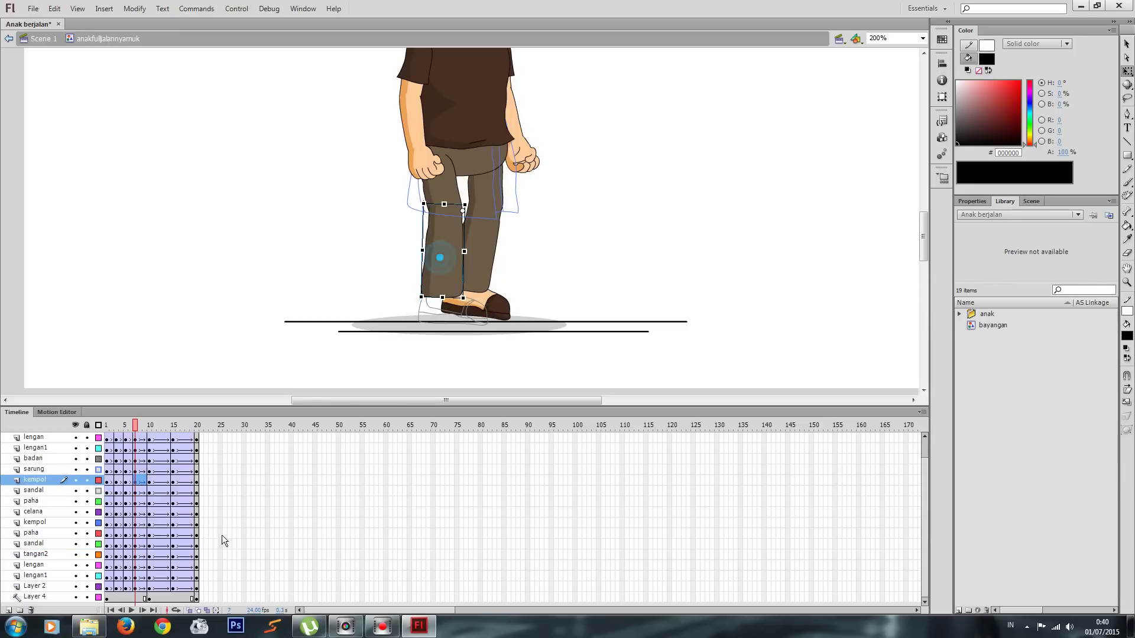
pyautogui.click(98, 480)
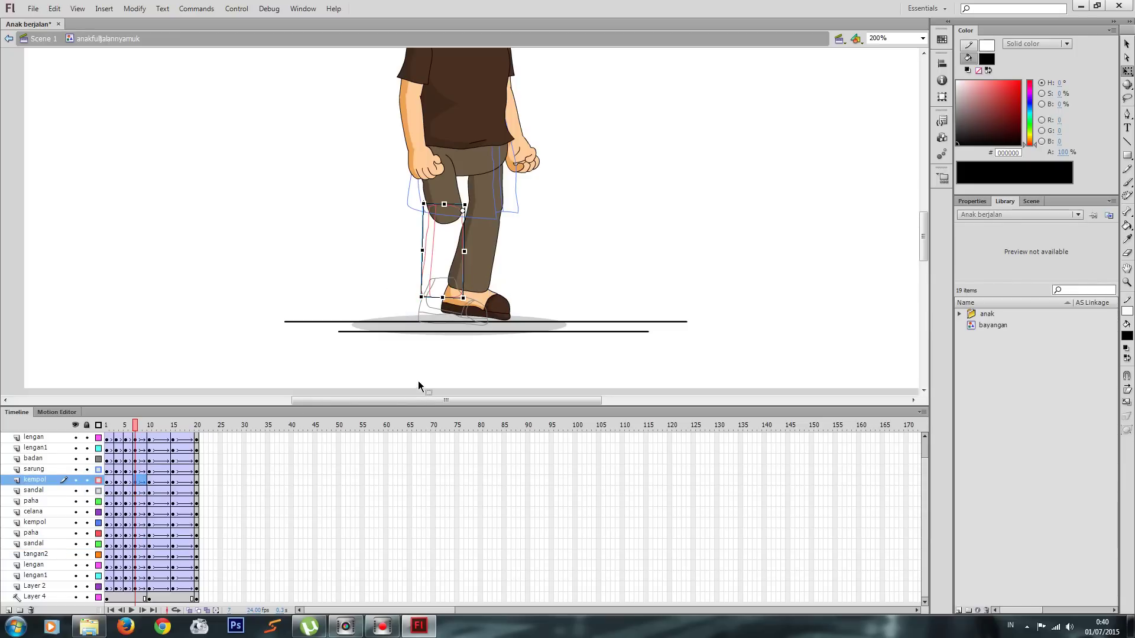
# Lower the far foot's sandal at frame 7 to the ground line, rotate it flat, nudge it back, and restore all layers from outline display
pyautogui.click(495, 298)
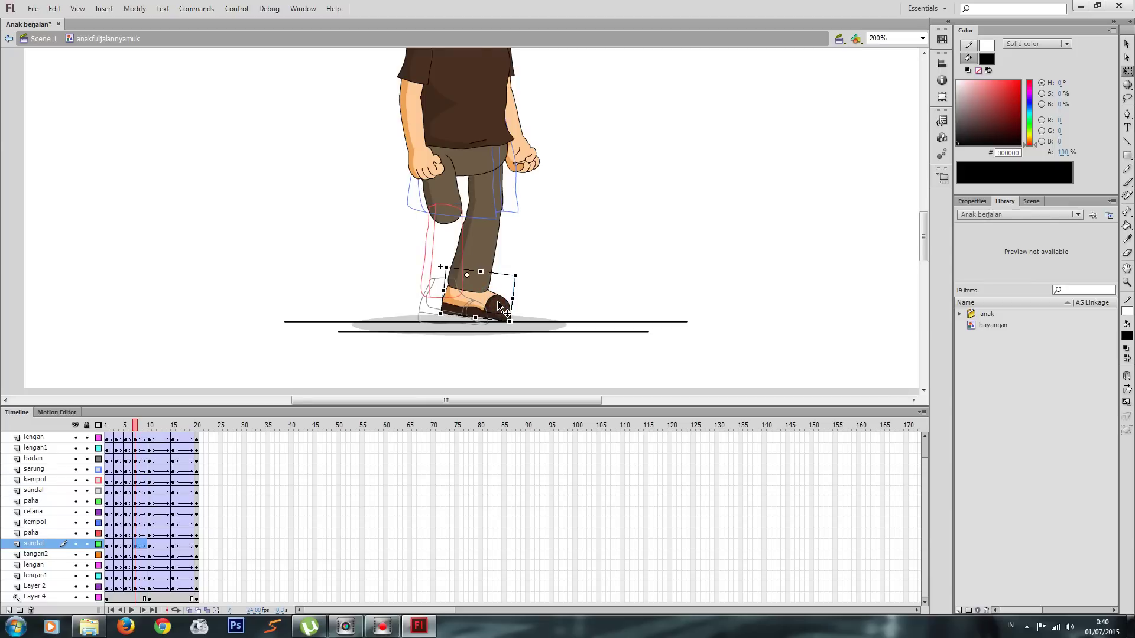
pyautogui.press('Down')
pyautogui.press('Down')
pyautogui.press('Down')
pyautogui.press('Down')
pyautogui.press('Down')
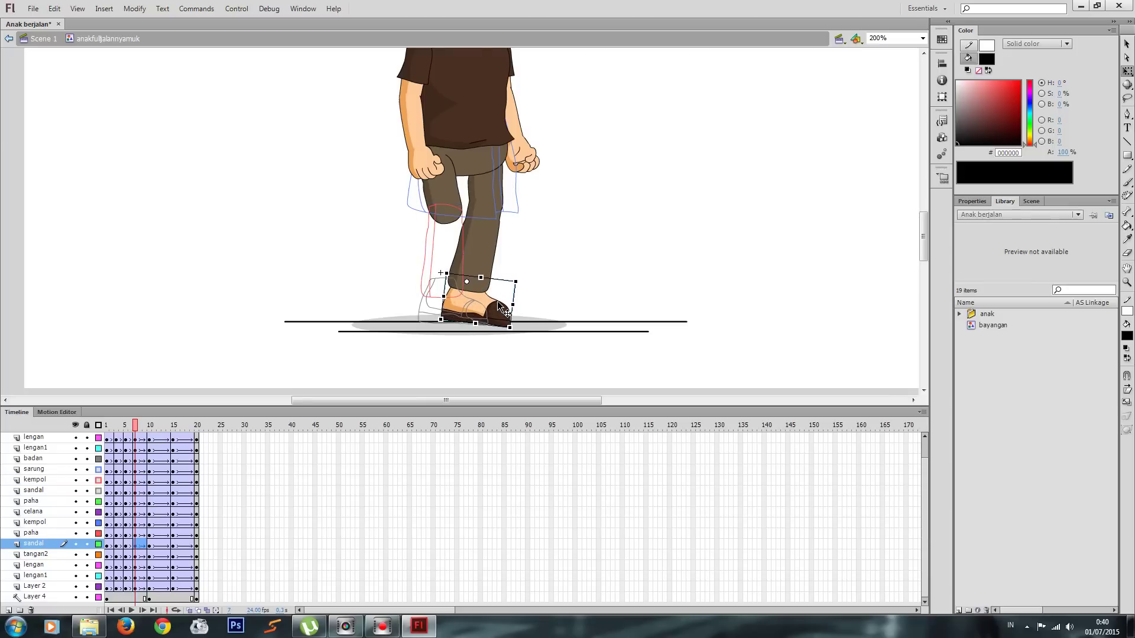
pyautogui.moveTo(522, 279); pyautogui.dragTo(522, 278)
pyautogui.press('Left')
pyautogui.press('Left')
pyautogui.press('Left')
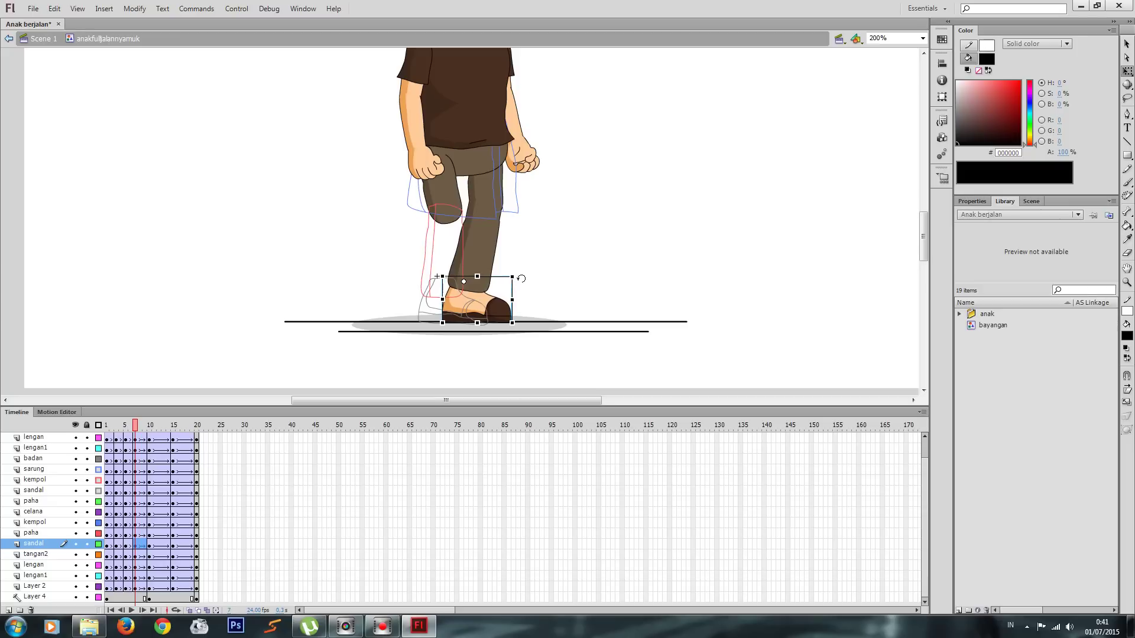
pyautogui.click(98, 425)
pyautogui.click(98, 425)
# Add keyframes at frame 12 on all the character layers down to Layer 2
pyautogui.moveTo(135, 425)
pyautogui.mouseDown()
pyautogui.moveTo(107, 427)
pyautogui.moveTo(149, 430)
pyautogui.mouseUp()
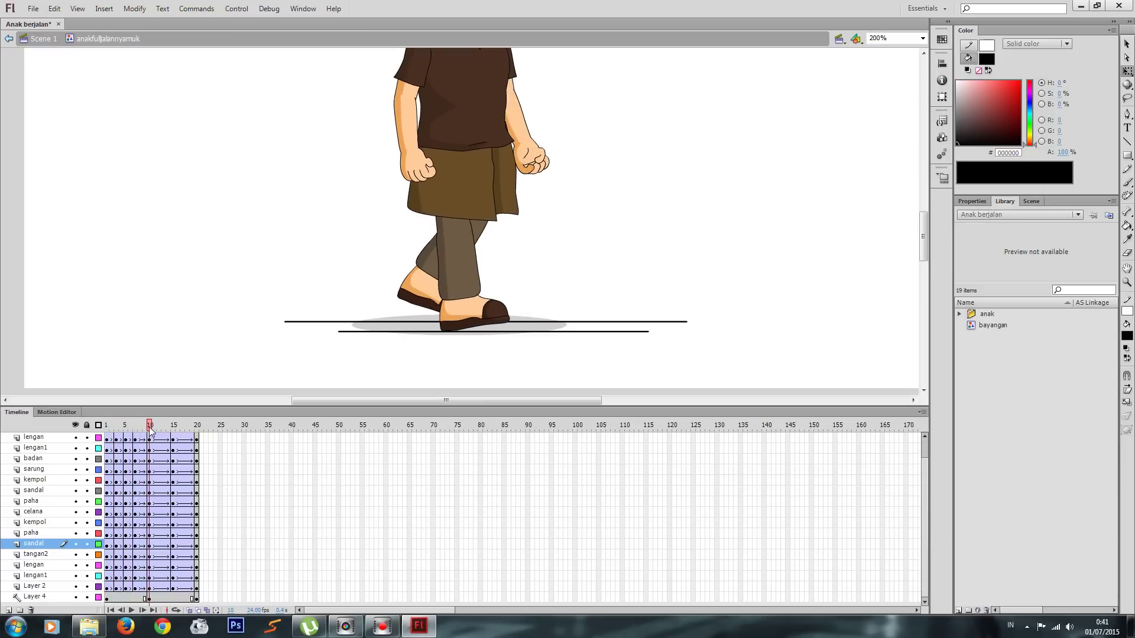
pyautogui.scroll(2, 171, 440)
pyautogui.moveTo(162, 440); pyautogui.dragTo(176, 581)
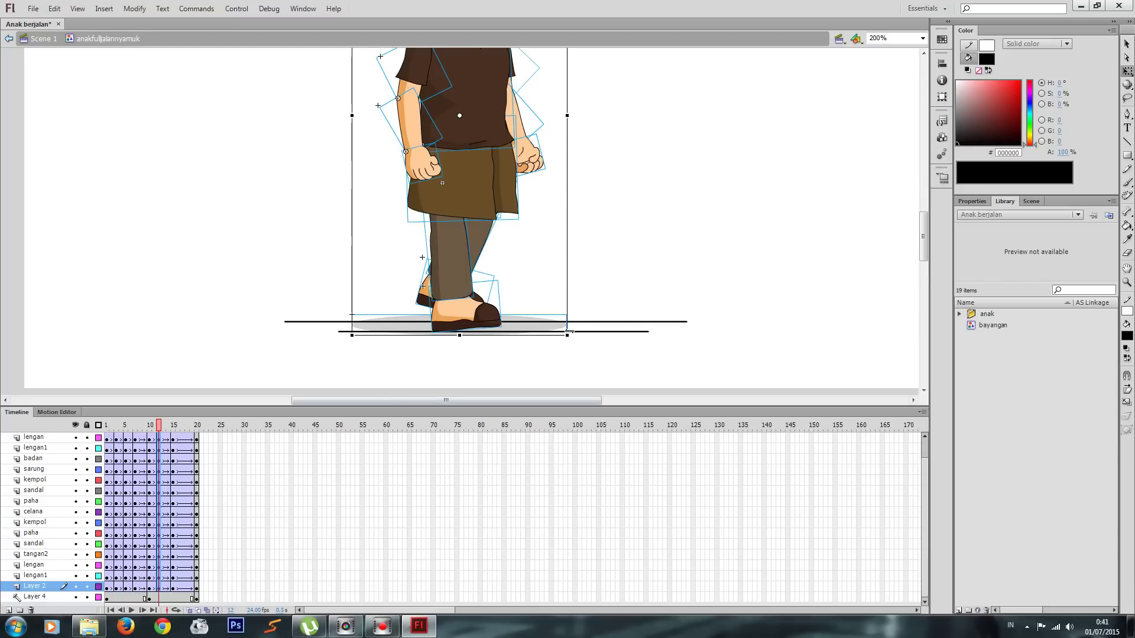
pyautogui.click(713, 225)
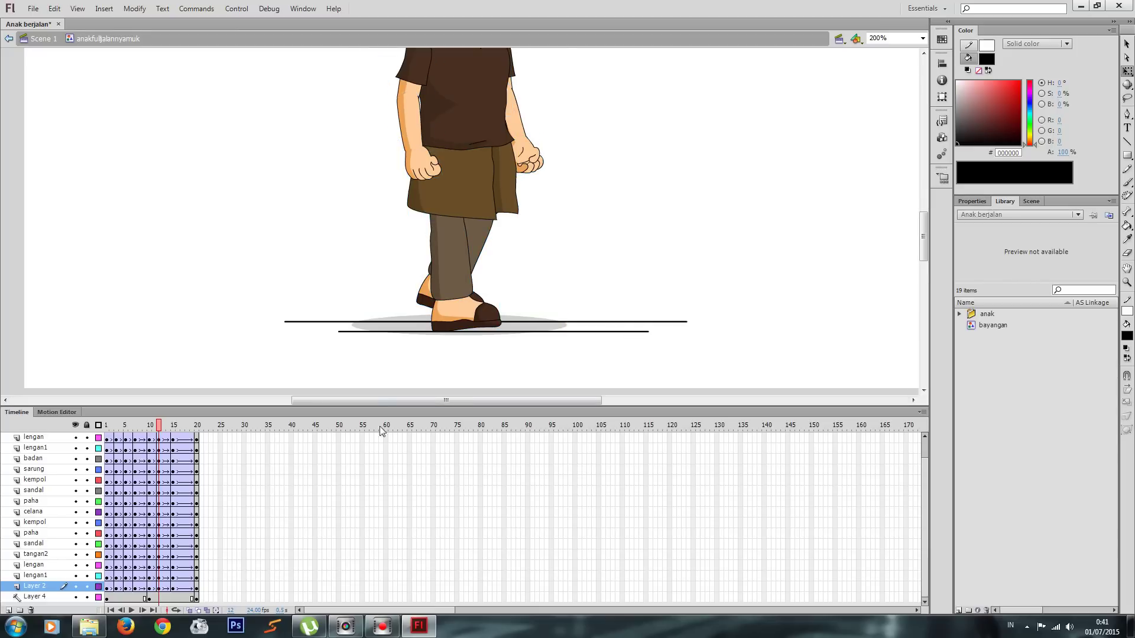
# Rotate the near foot's sandal at frame 12 to lie flat on the lower ground line and shift it slightly back
pyautogui.moveTo(164, 430)
pyautogui.mouseDown()
pyautogui.moveTo(150, 430)
pyautogui.moveTo(159, 431)
pyautogui.mouseUp()
pyautogui.click(469, 318)
pyautogui.moveTo(508, 279); pyautogui.dragTo(508, 285)
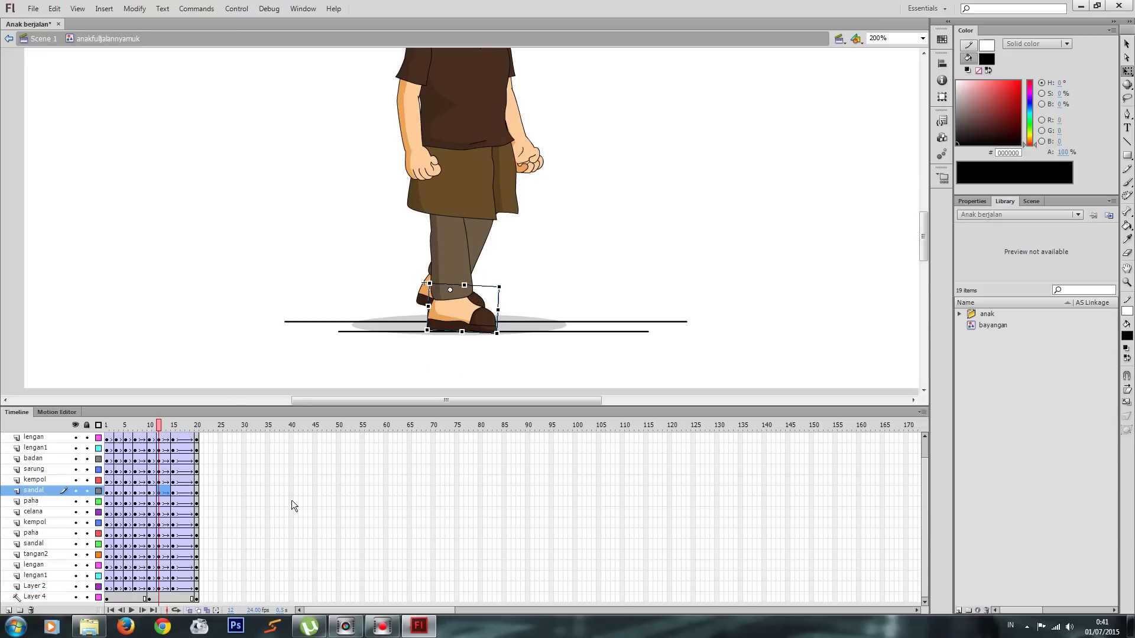
# Add keyframes at frame 17 on all the character layers down to Layer 2
pyautogui.moveTo(160, 429); pyautogui.dragTo(188, 430)
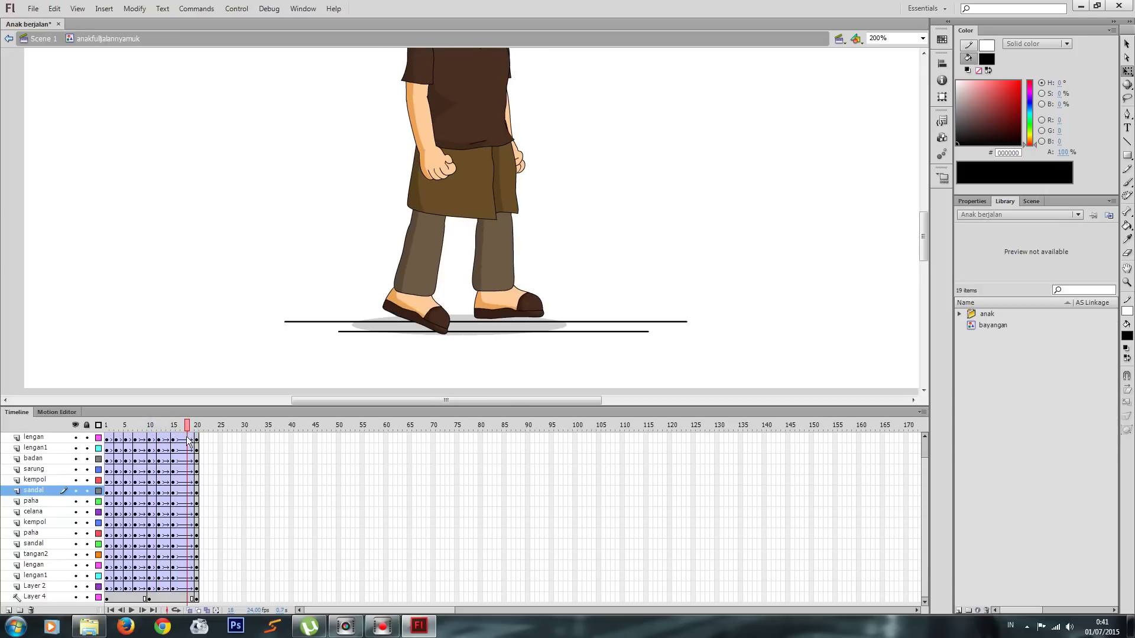
pyautogui.scroll(1, 189, 445)
pyautogui.click(195, 459)
pyautogui.click(215, 438)
pyautogui.moveTo(178, 439); pyautogui.dragTo(184, 593)
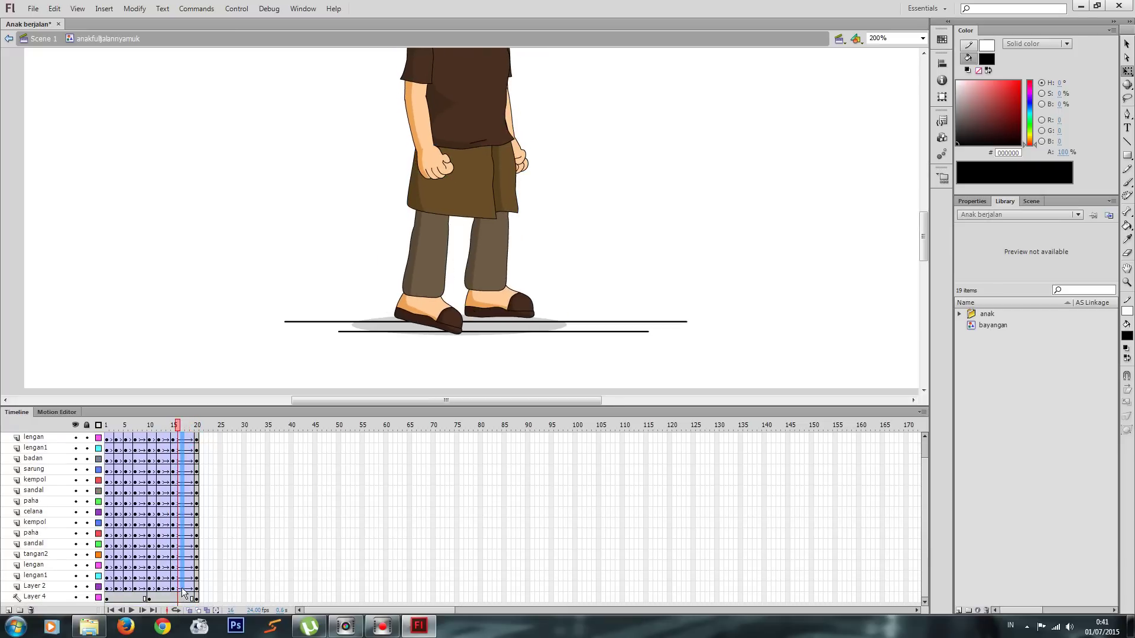
pyautogui.moveTo(183, 589); pyautogui.dragTo(188, 587)
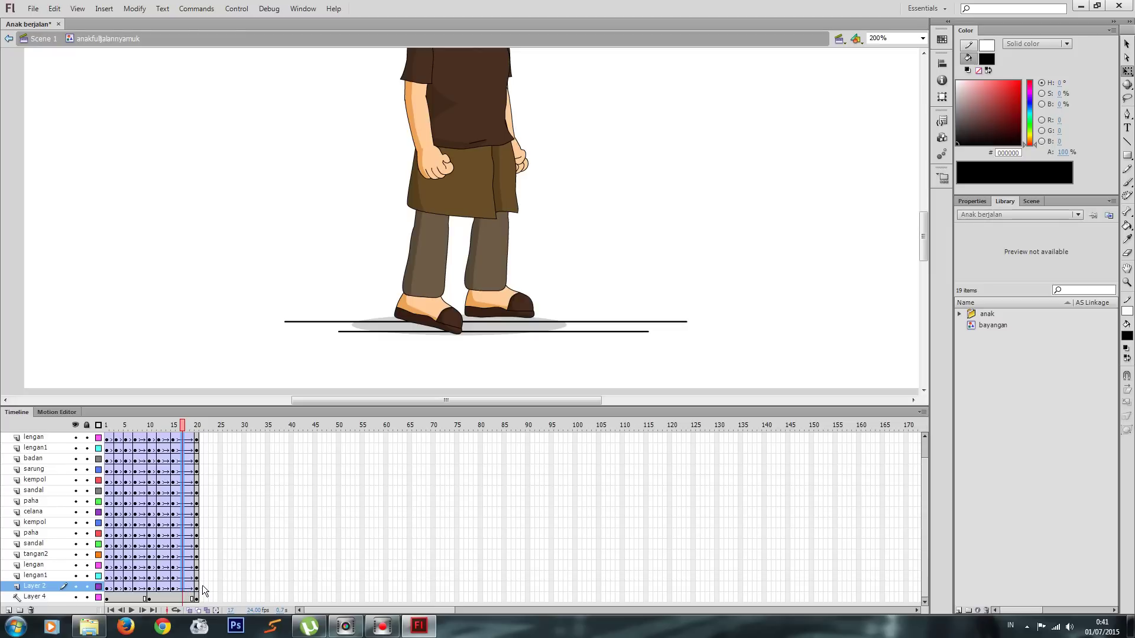
pyautogui.scroll(2, 615, 246)
pyautogui.scroll(-2, 640, 239)
pyautogui.click(660, 229)
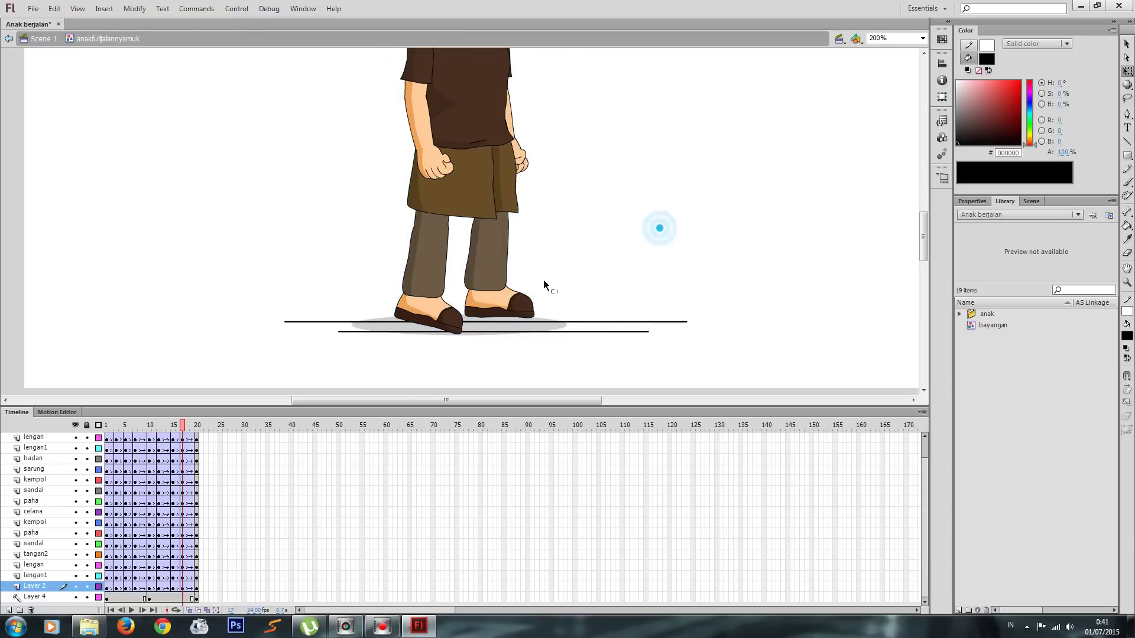
# Lower the near foot's sandal at frame 17 and rotate it to lie flat on the lower ground line
pyautogui.click(432, 316)
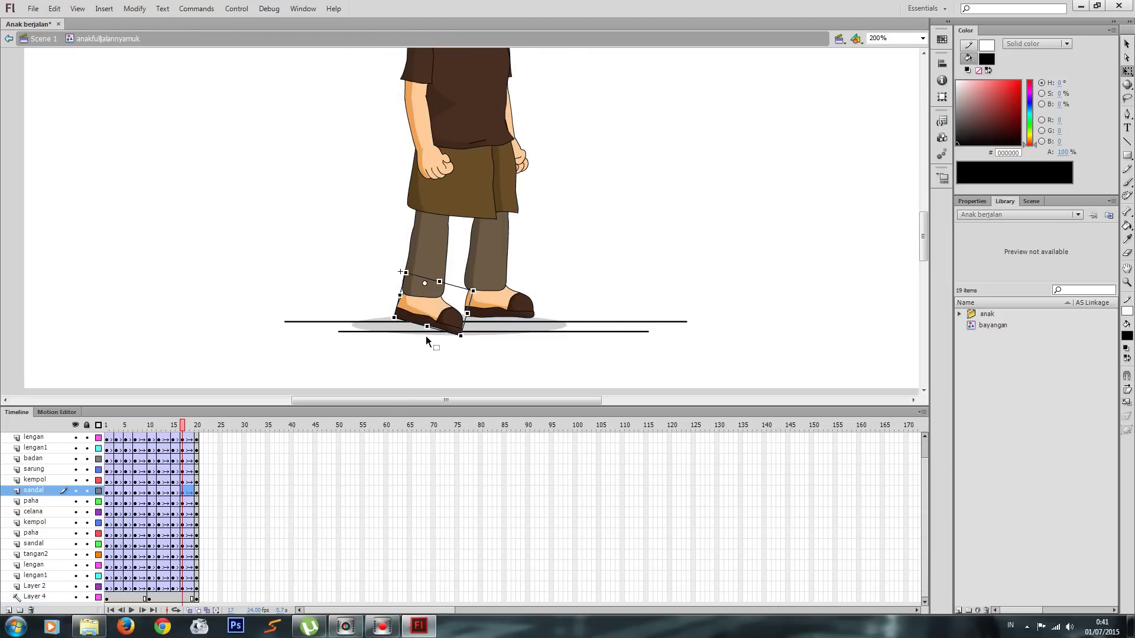
pyautogui.click(192, 426)
pyautogui.click(187, 427)
pyautogui.moveTo(187, 426); pyautogui.dragTo(183, 426)
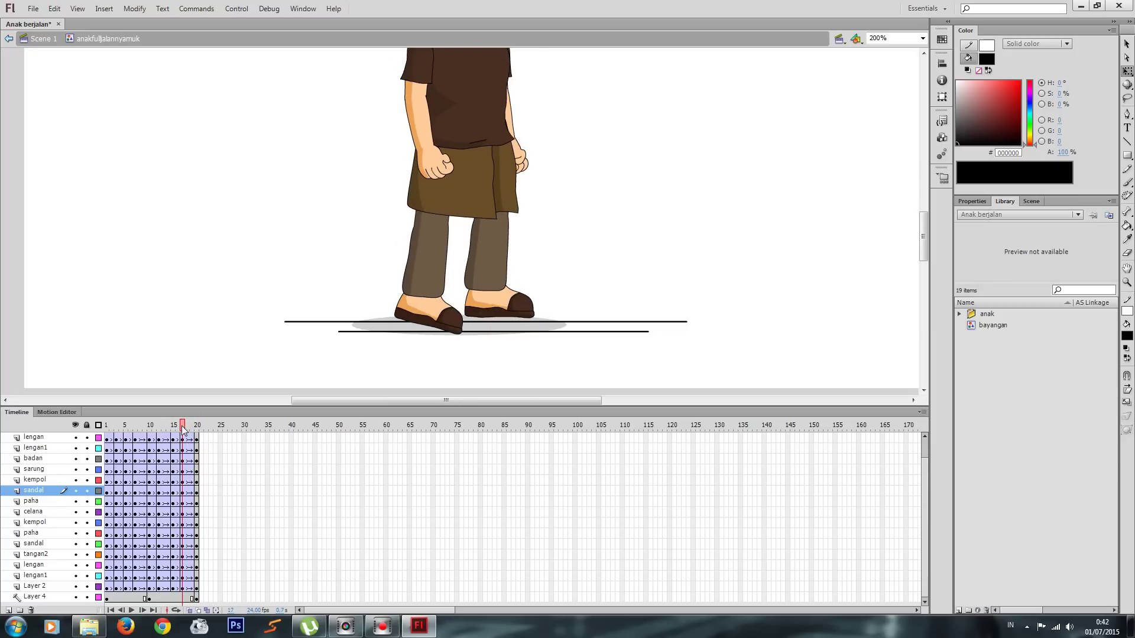
pyautogui.click(421, 312)
pyautogui.press('Down')
pyautogui.press('Down')
pyautogui.press('Down')
pyautogui.press('Down')
pyautogui.press('Down')
pyautogui.press('Down')
pyautogui.press('Down')
pyautogui.press('Down')
pyautogui.press('Down')
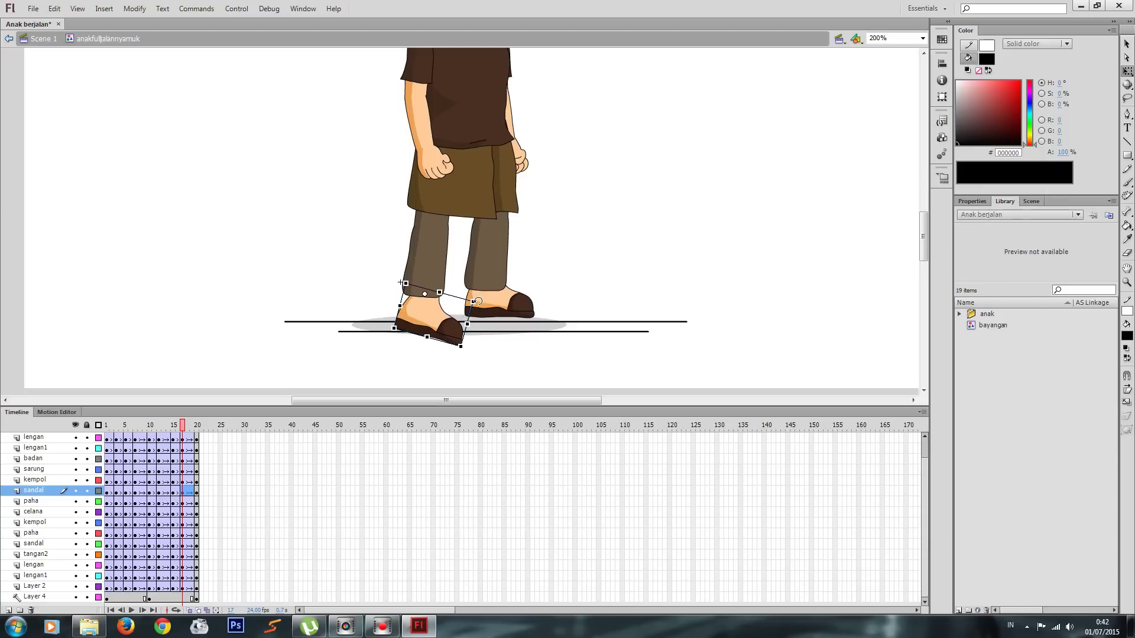
pyautogui.moveTo(480, 301); pyautogui.dragTo(479, 293)
pyautogui.press('Left')
pyautogui.press('Left')
pyautogui.press('Left')
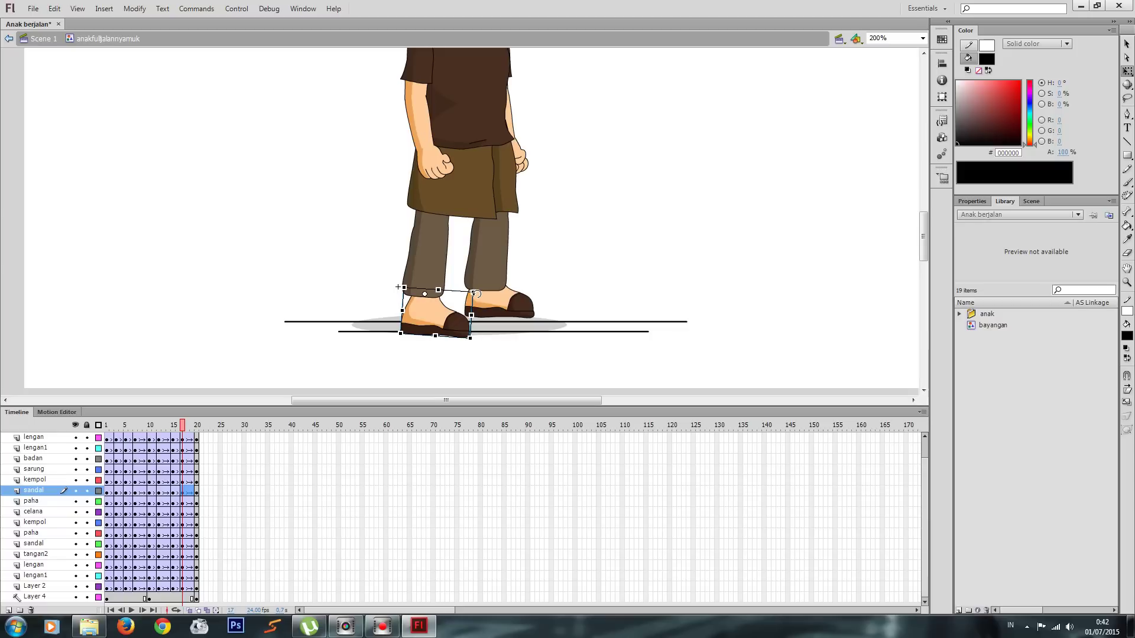
pyautogui.press('Up')
pyautogui.press('Up')
pyautogui.press('Up')
pyautogui.press('Up')
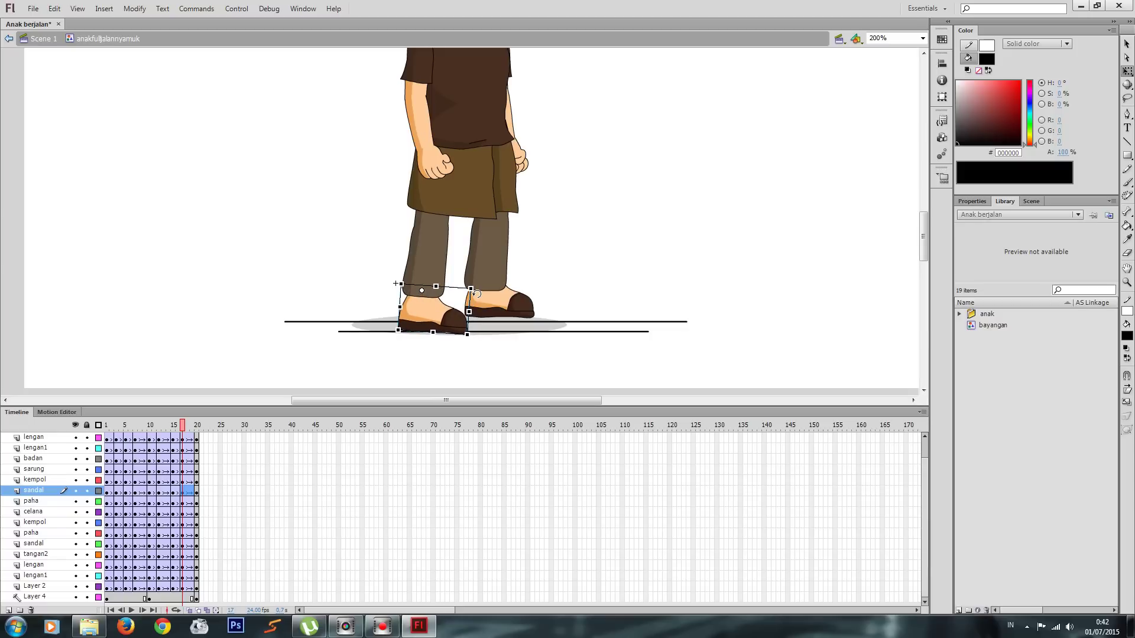
pyautogui.moveTo(479, 290); pyautogui.dragTo(473, 292)
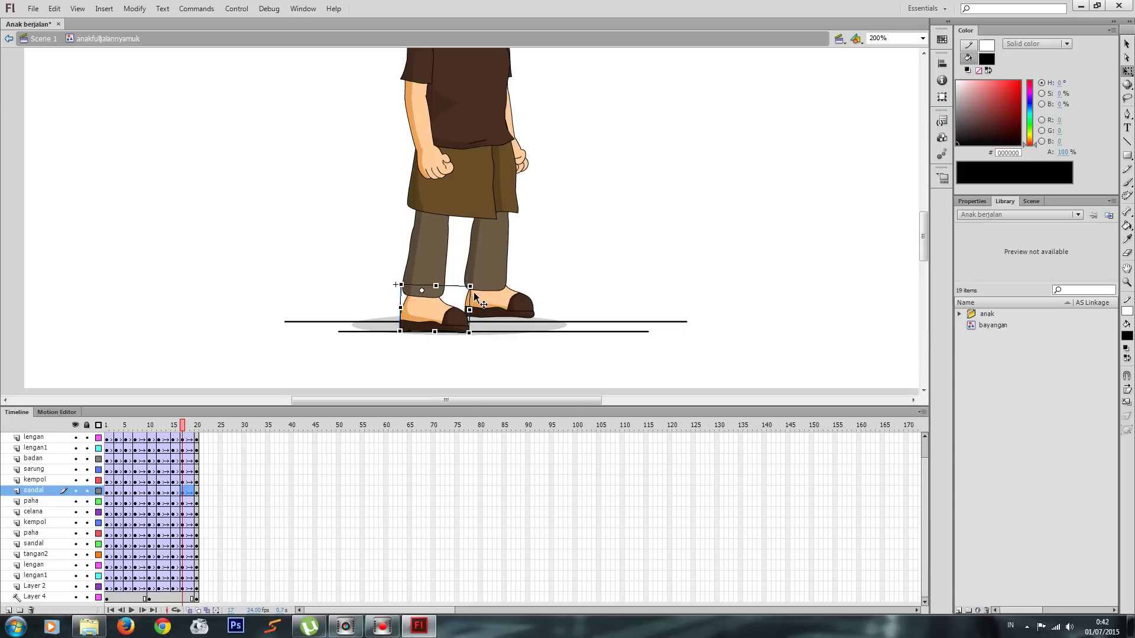
pyautogui.press('Left')
# Stretch the near lower trouser leg at frame 17 slightly downward to meet the lowered sandal
pyautogui.click(431, 266)
pyautogui.moveTo(422, 297); pyautogui.dragTo(422, 302)
pyautogui.click(499, 308)
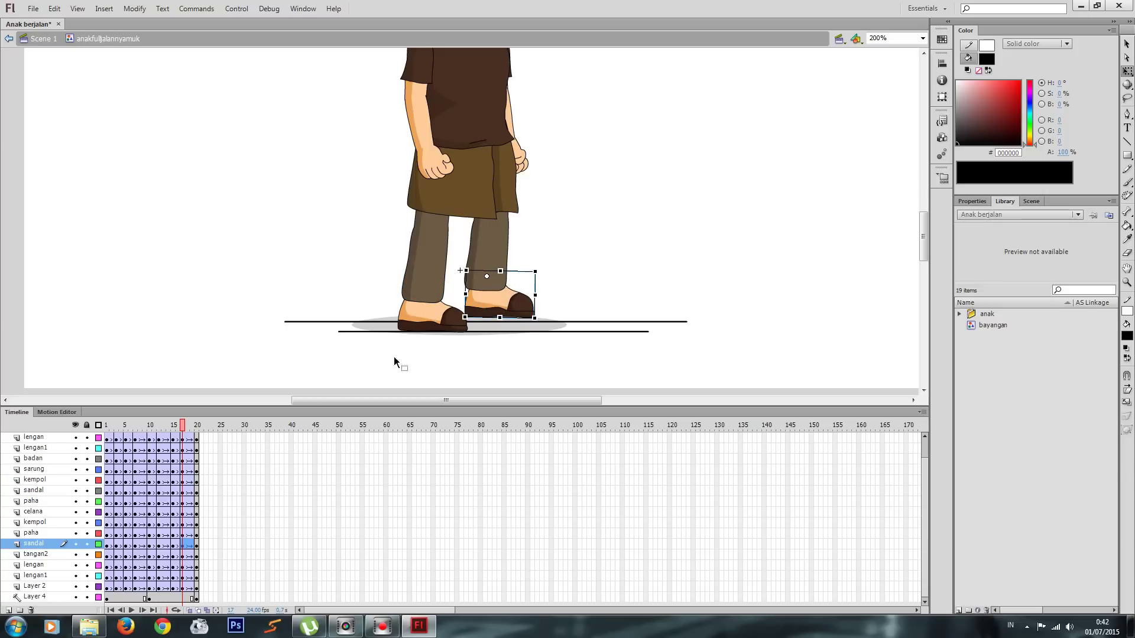
# Scrub through to frame 20, return to Scene 1, test the movie to review the walk cycle, and close the preview
pyautogui.moveTo(182, 428); pyautogui.dragTo(204, 456)
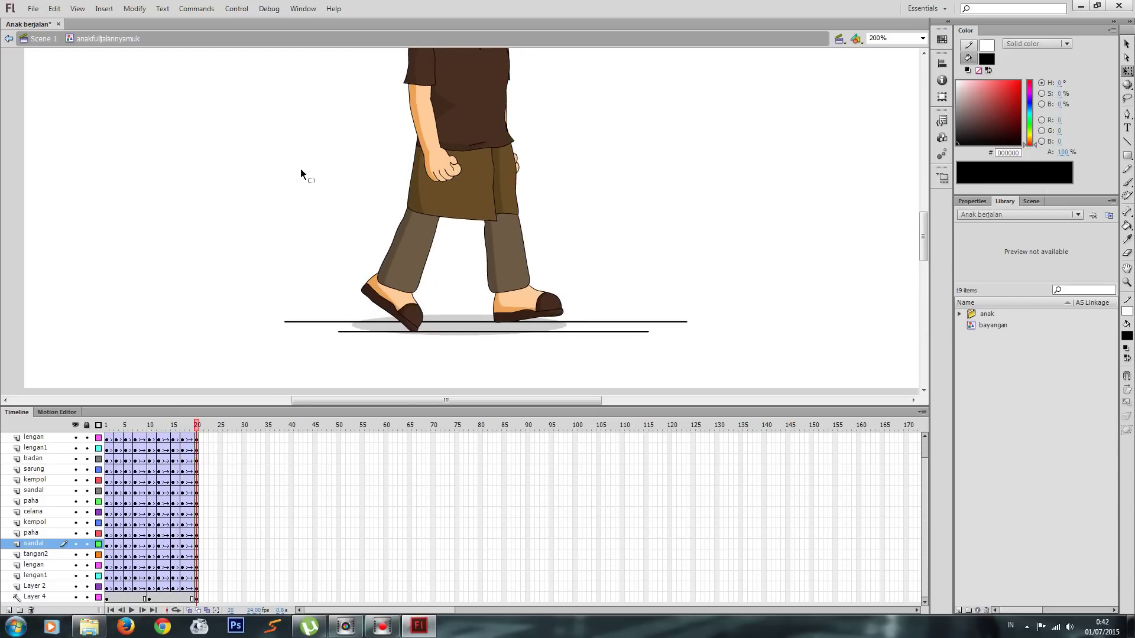
pyautogui.click(44, 38)
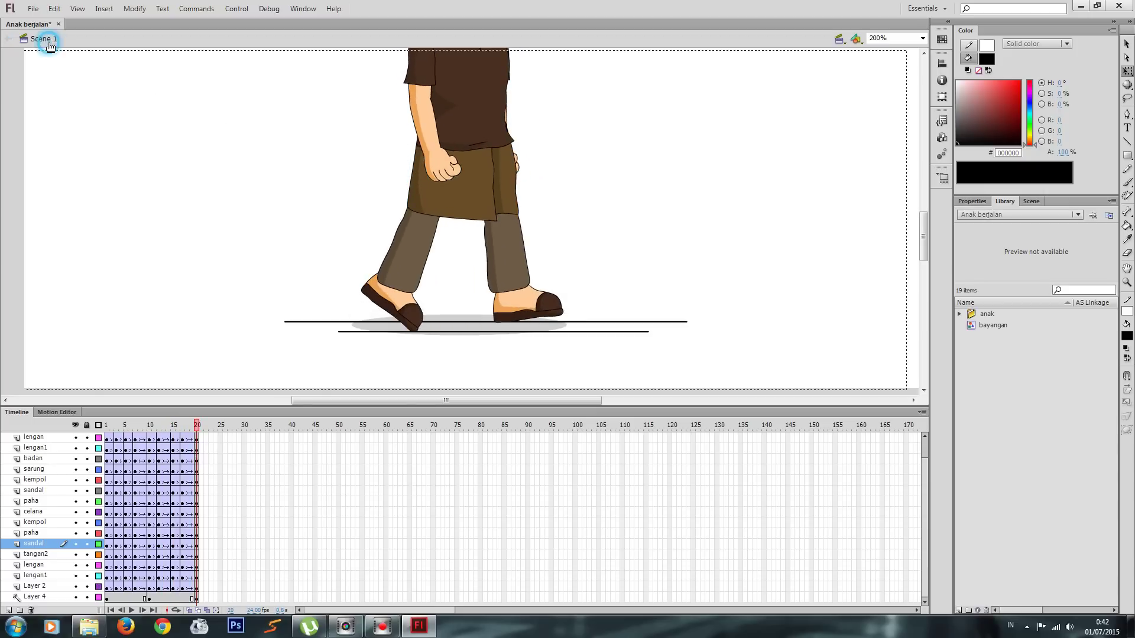
pyautogui.hotkey('ctrl', 'Return')
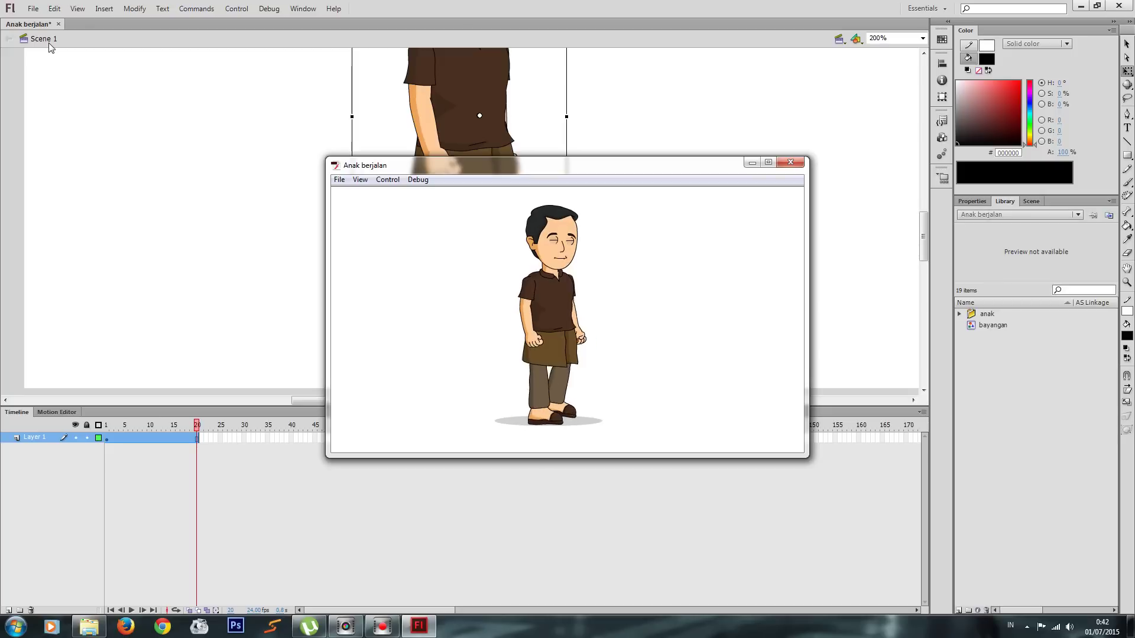
pyautogui.click(790, 162)
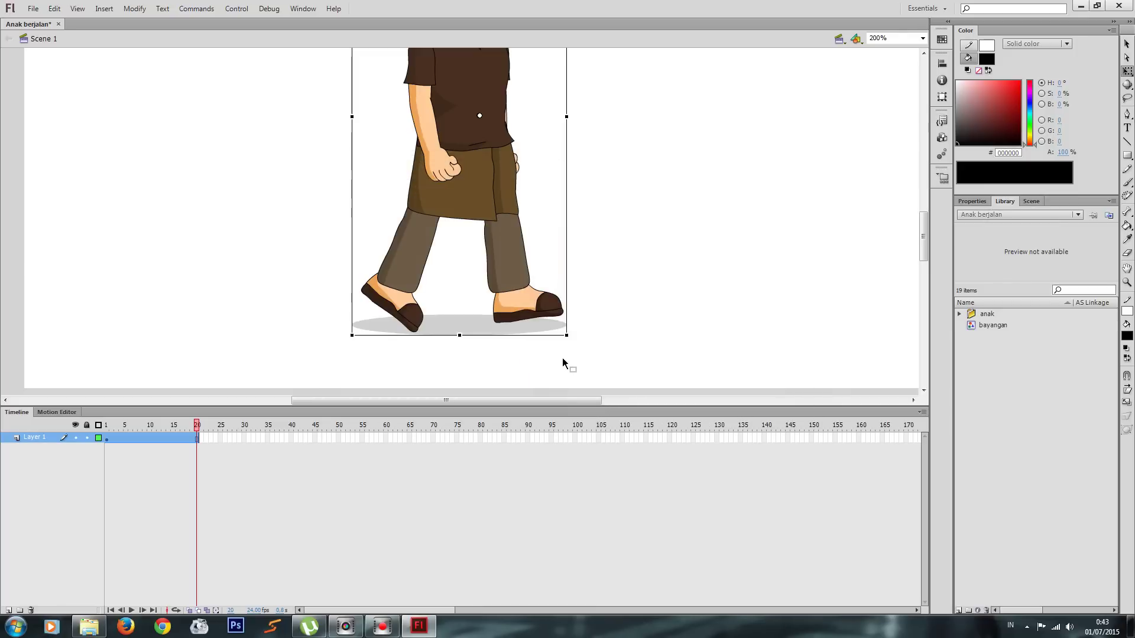
# Reopen the walking character symbol at 100% zoom and delete Layer 2, which holds the ground shadow
pyautogui.hotkey('ctrl', '1')
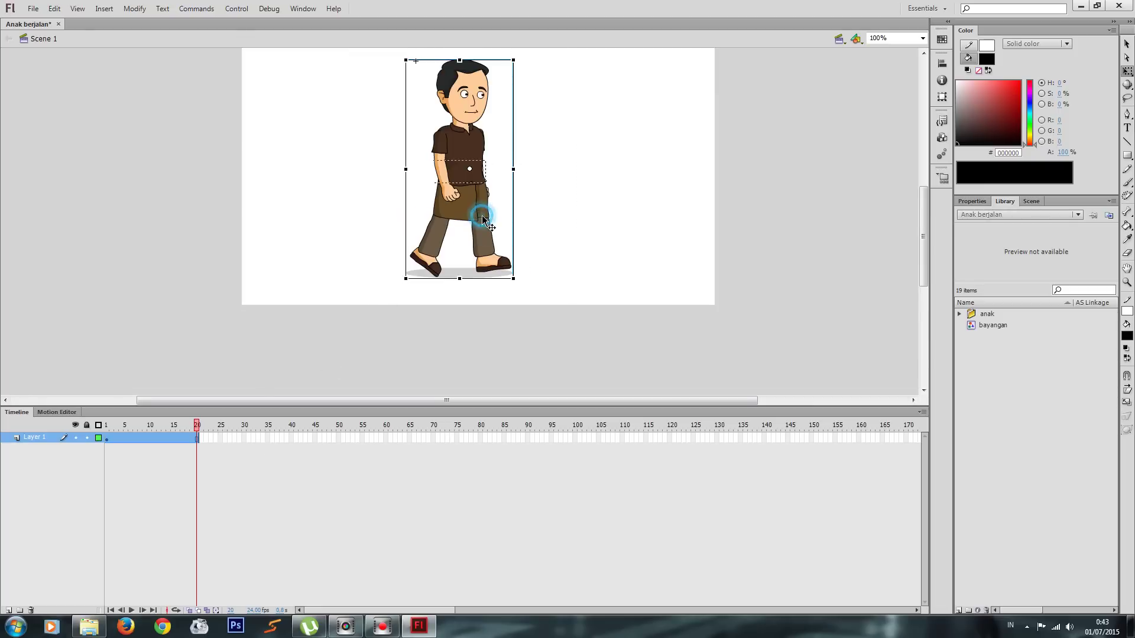
pyautogui.doubleClick(479, 234)
pyautogui.scroll(-5, 374, 295)
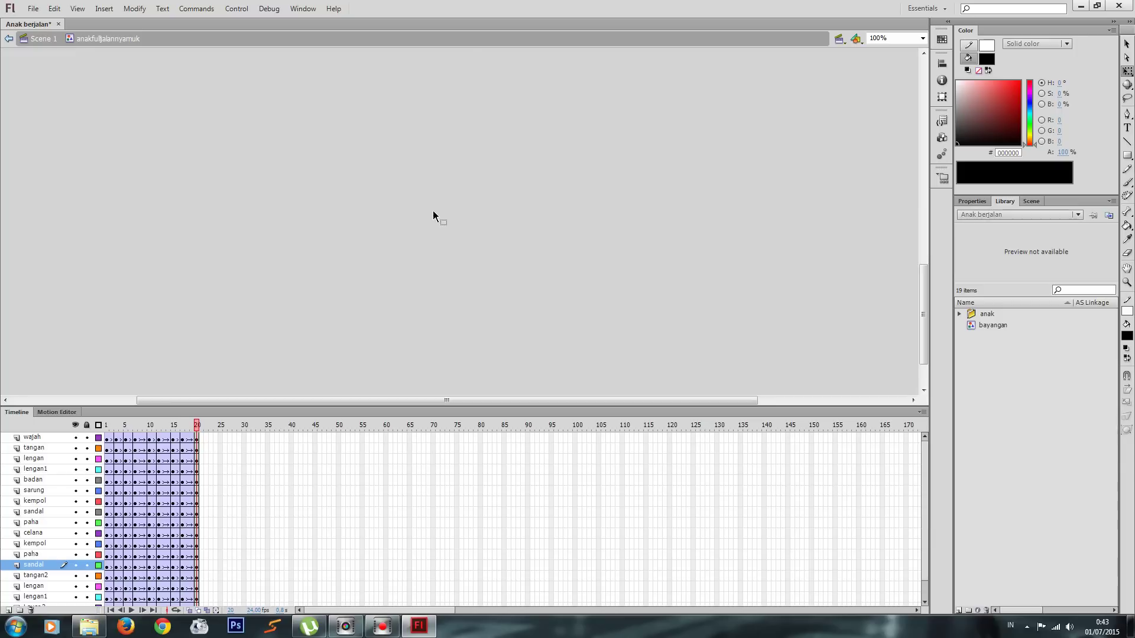
pyautogui.scroll(4, 433, 210)
pyautogui.scroll(-1, 216, 570)
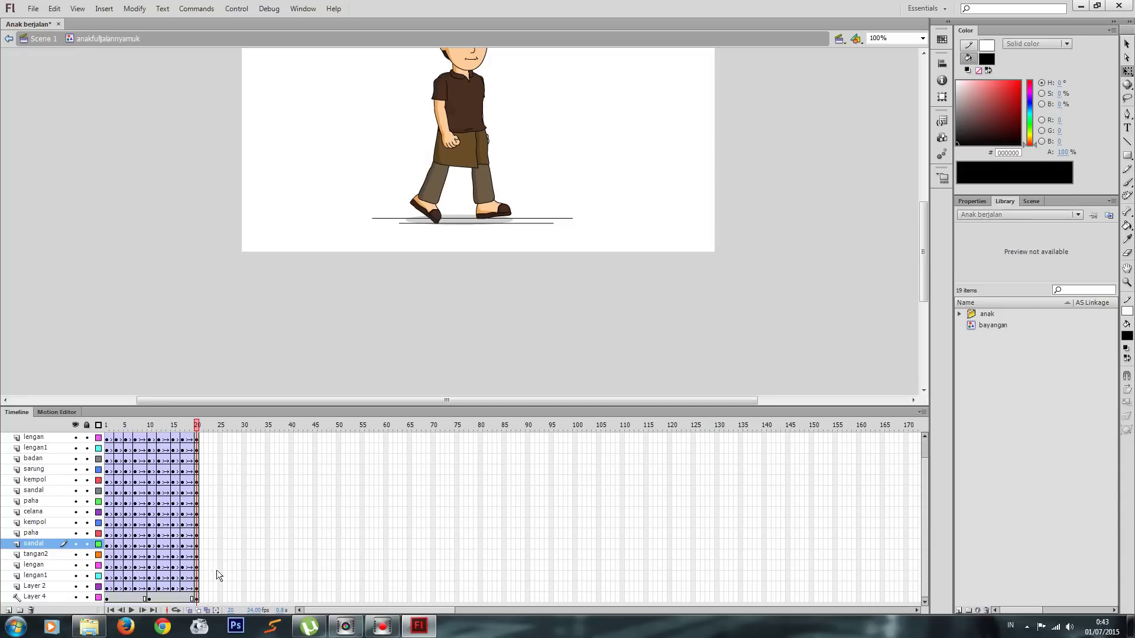
pyautogui.click(36, 587)
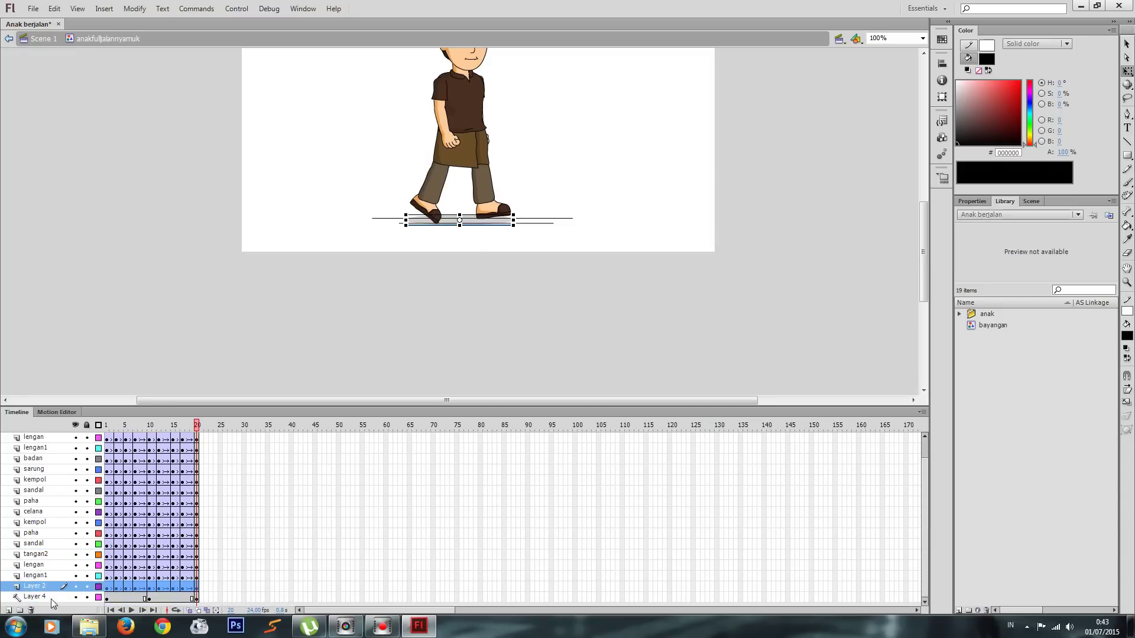
pyautogui.click(33, 610)
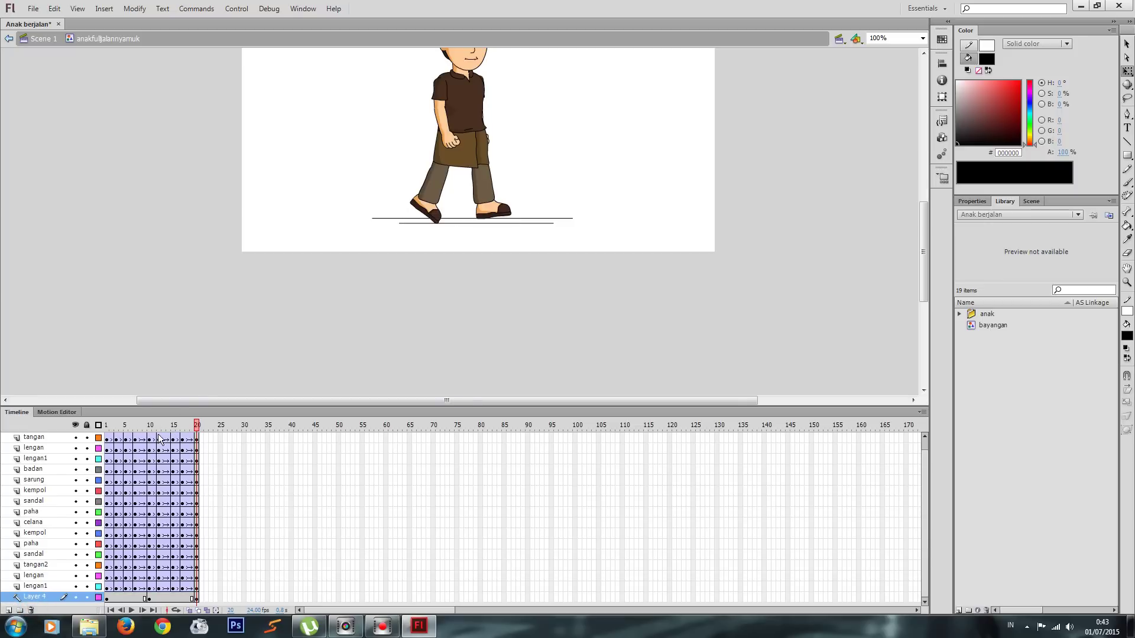
# Return to Scene 1, duplicate Layer 1, and select the original layer beneath the copy
pyautogui.click(43, 43)
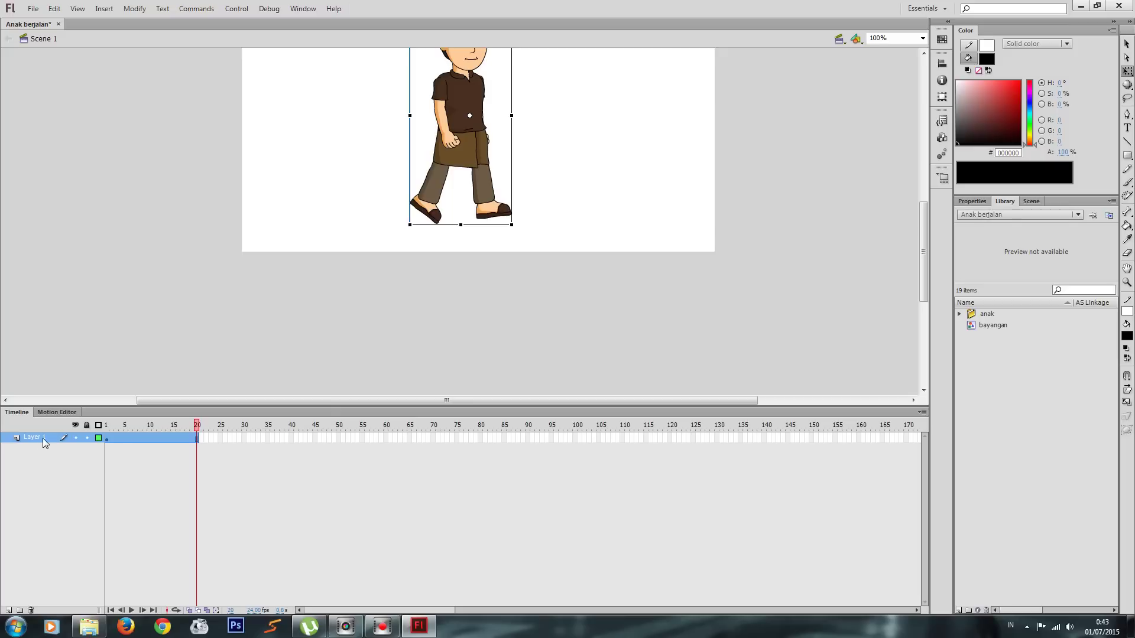
pyautogui.rightClick(43, 443)
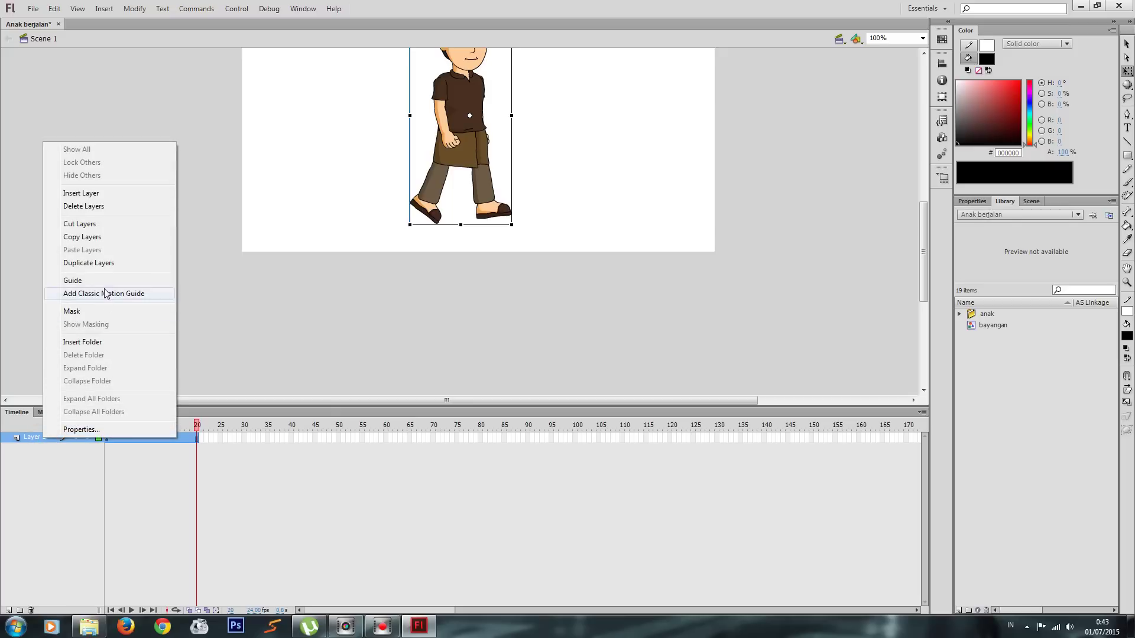
pyautogui.click(101, 264)
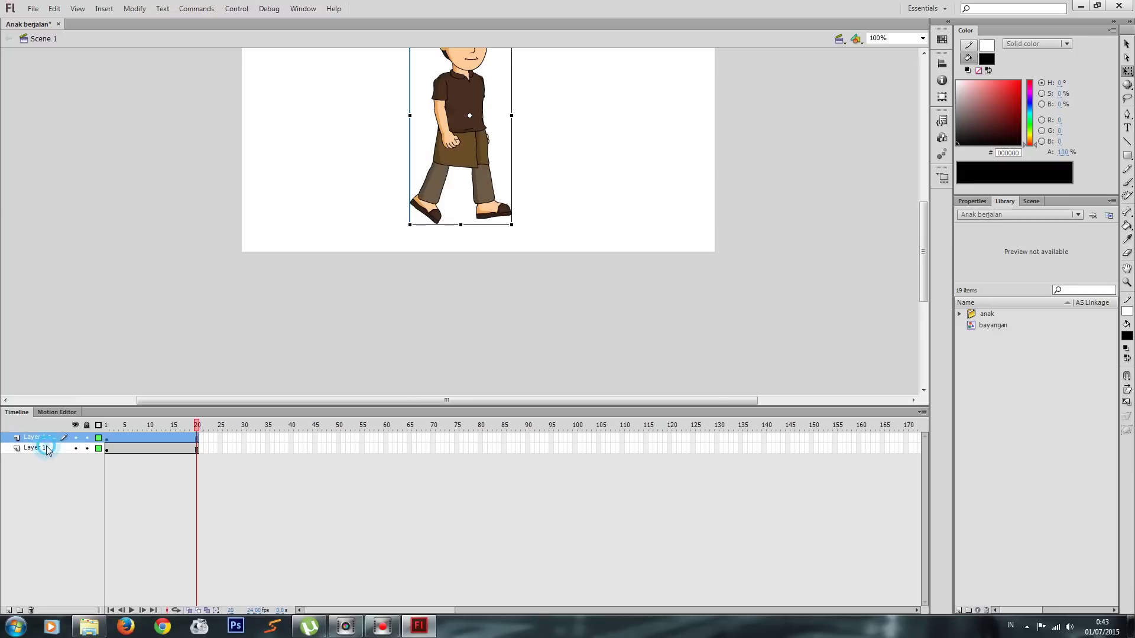
pyautogui.click(47, 448)
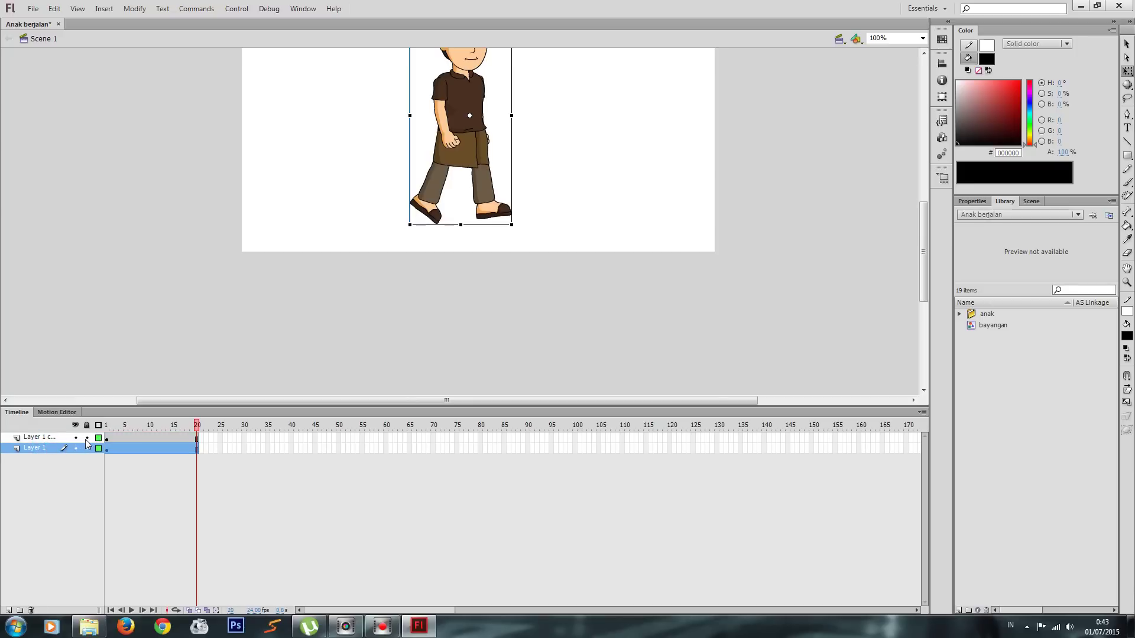
# Lock the duplicated character layer and give the character on Layer 1 a 100% black tint (red, green and blue 0)
pyautogui.click(973, 202)
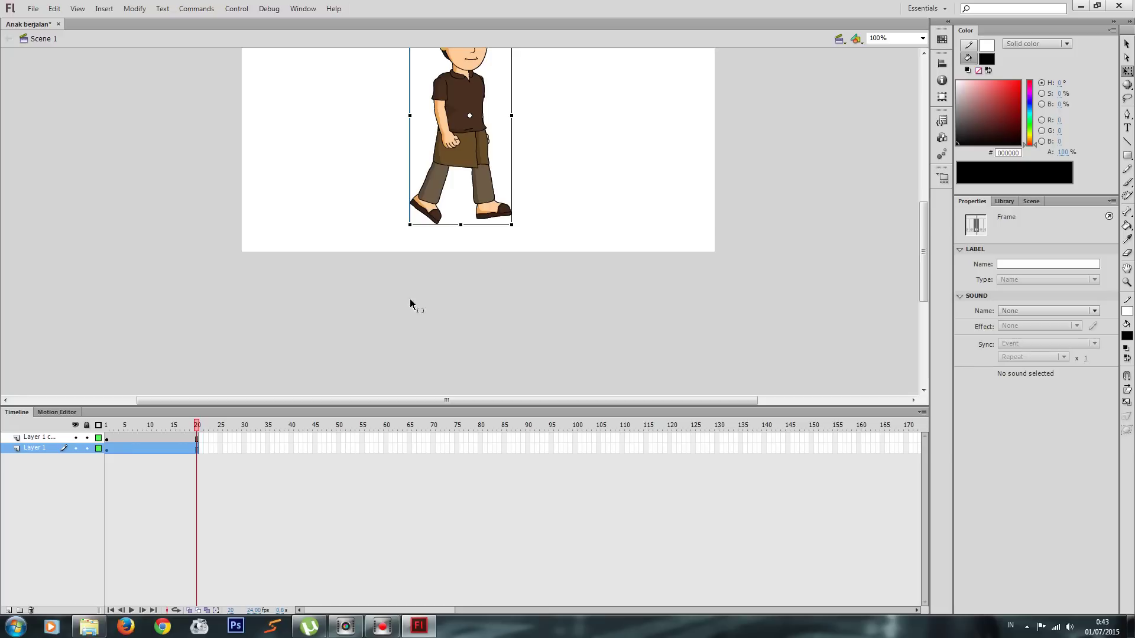
pyautogui.click(88, 438)
pyautogui.click(433, 186)
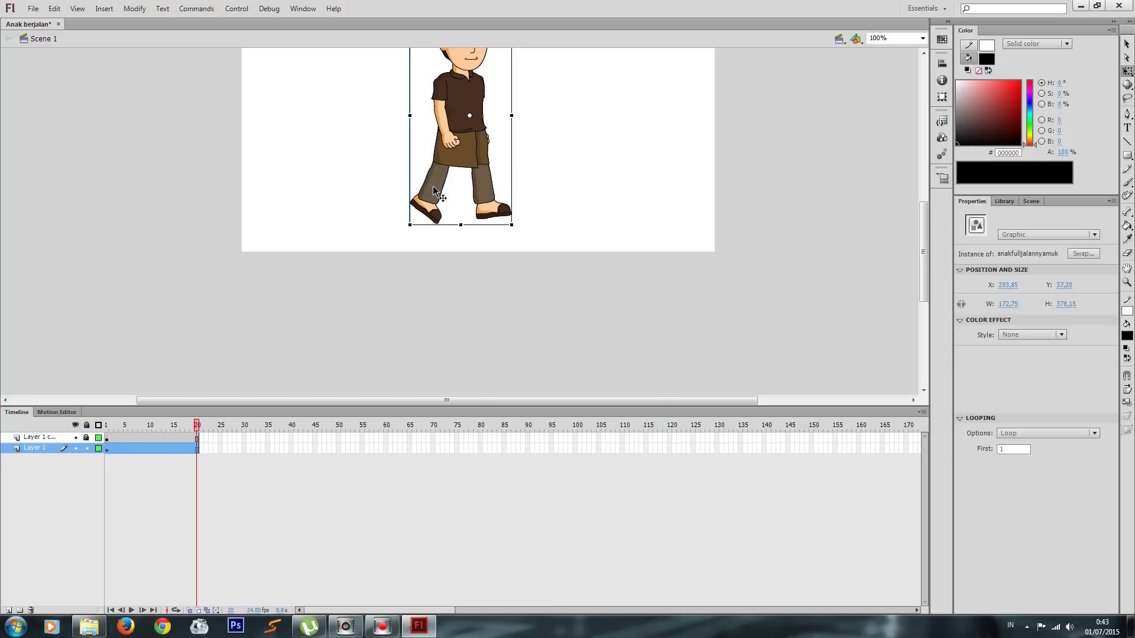
pyautogui.click(1061, 335)
pyautogui.click(1032, 377)
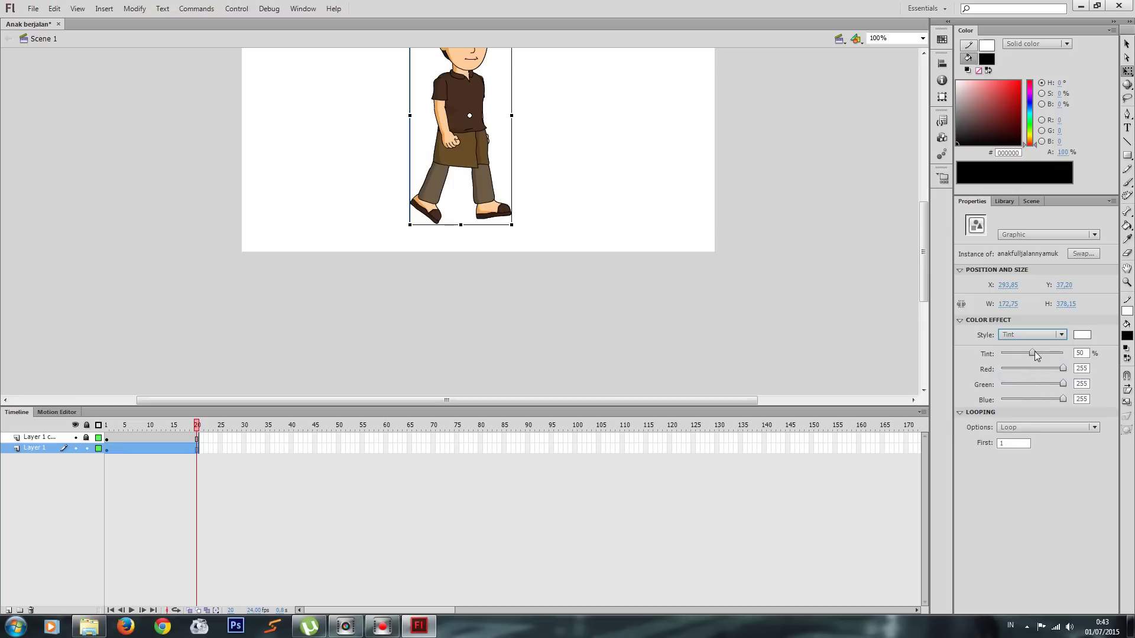
pyautogui.moveTo(1034, 351); pyautogui.dragTo(988, 377)
pyautogui.moveTo(1063, 385); pyautogui.dragTo(982, 401)
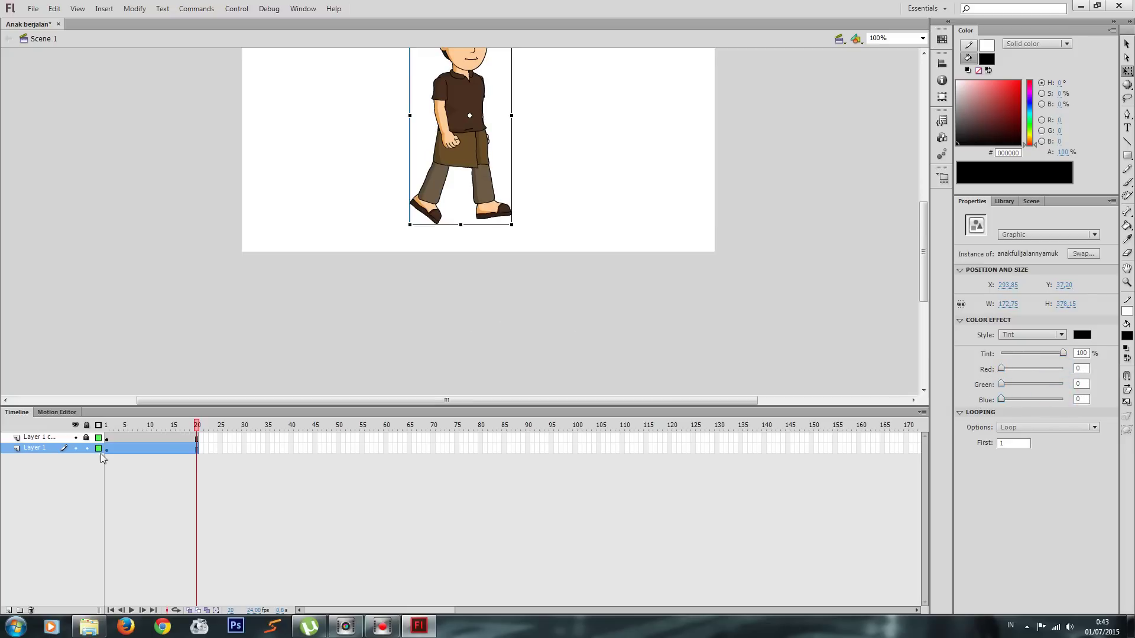
# With the copy layer temporarily hidden, flatten and skew the black silhouette from its bottom-centre pivot into a backward-slanting ground shadow about 377 × 72 px
pyautogui.click(75, 438)
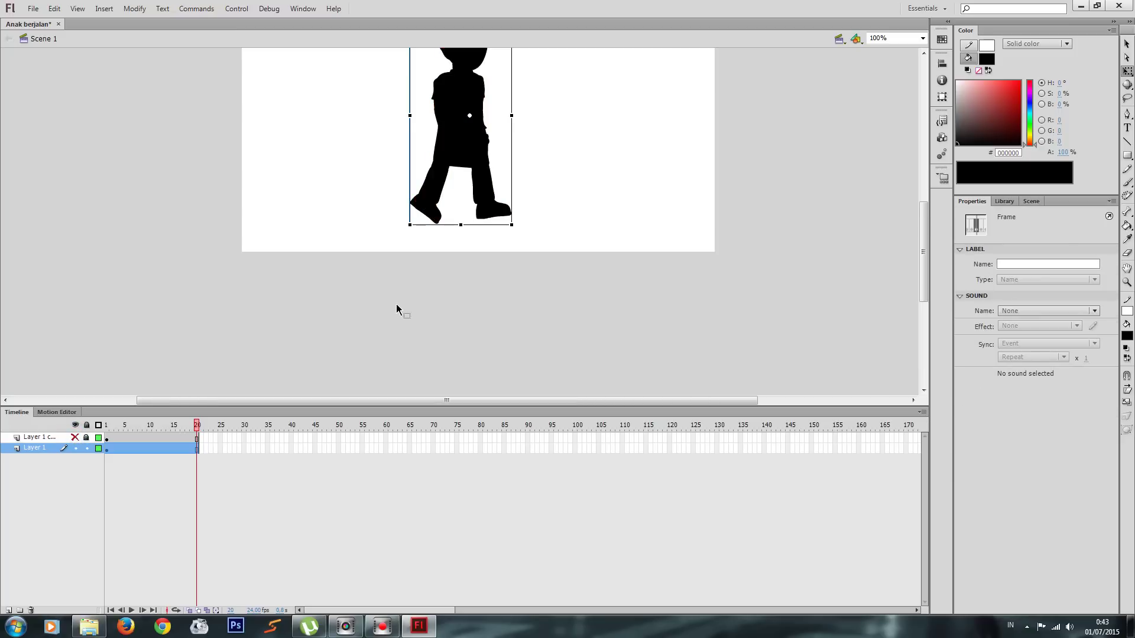
pyautogui.scroll(3, 414, 304)
pyautogui.click(450, 295)
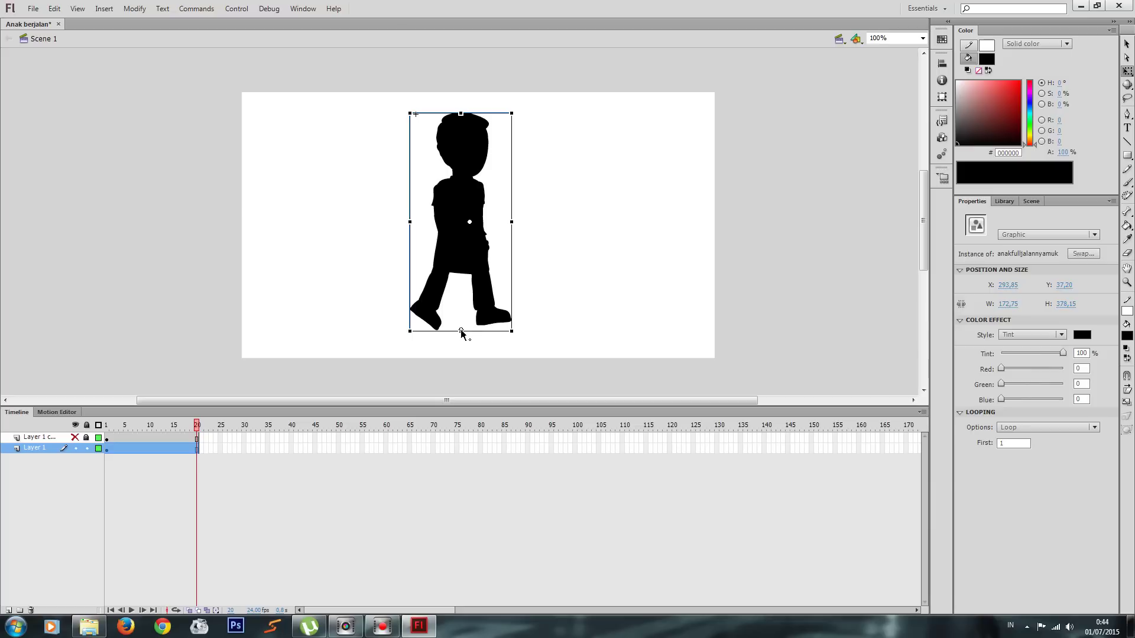
pyautogui.moveTo(461, 331); pyautogui.dragTo(461, 331)
pyautogui.moveTo(461, 114); pyautogui.dragTo(363, 289)
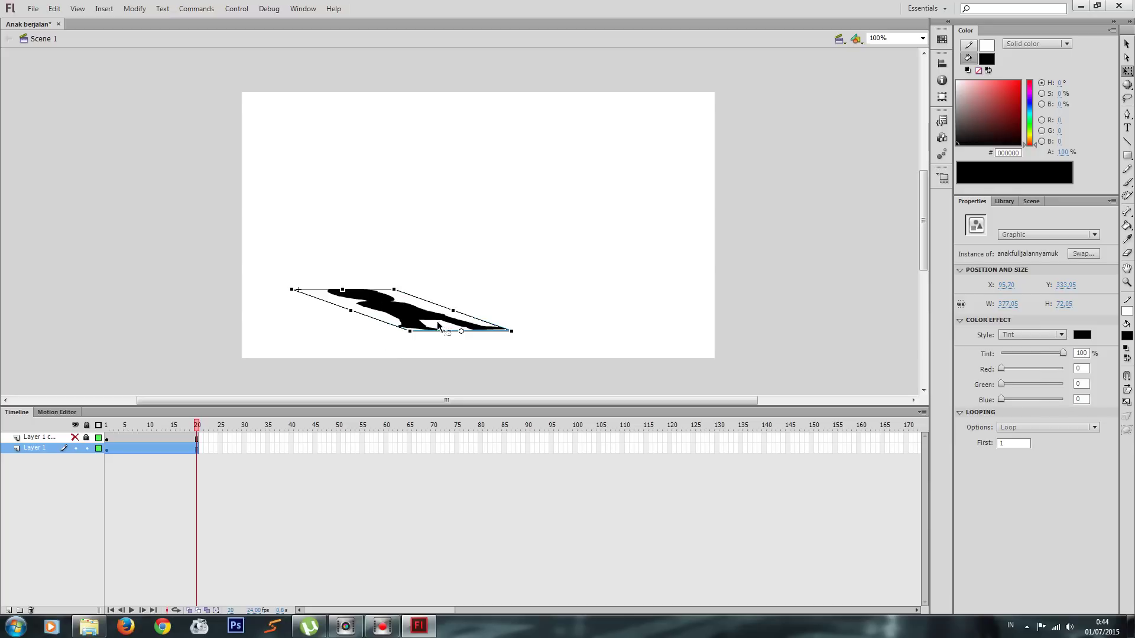
pyautogui.click(75, 437)
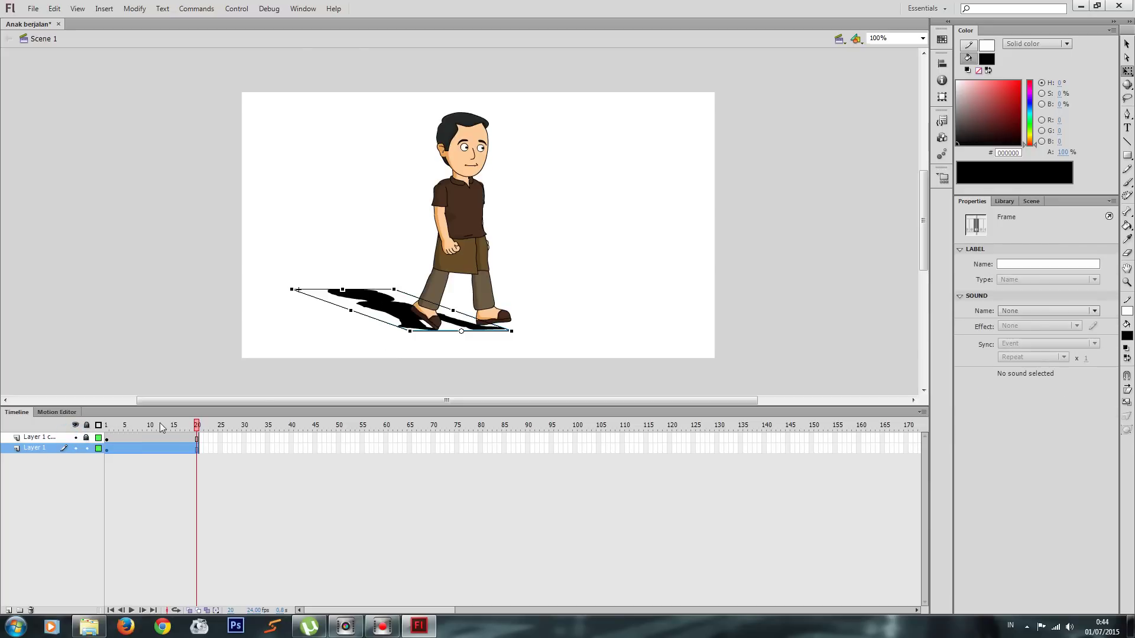
# Nudge the black shadow on Layer 1 up 5 px to sit closer under the man's feet
pyautogui.moveTo(197, 427)
pyautogui.mouseDown()
pyautogui.moveTo(133, 433)
pyautogui.moveTo(204, 443)
pyautogui.mouseUp()
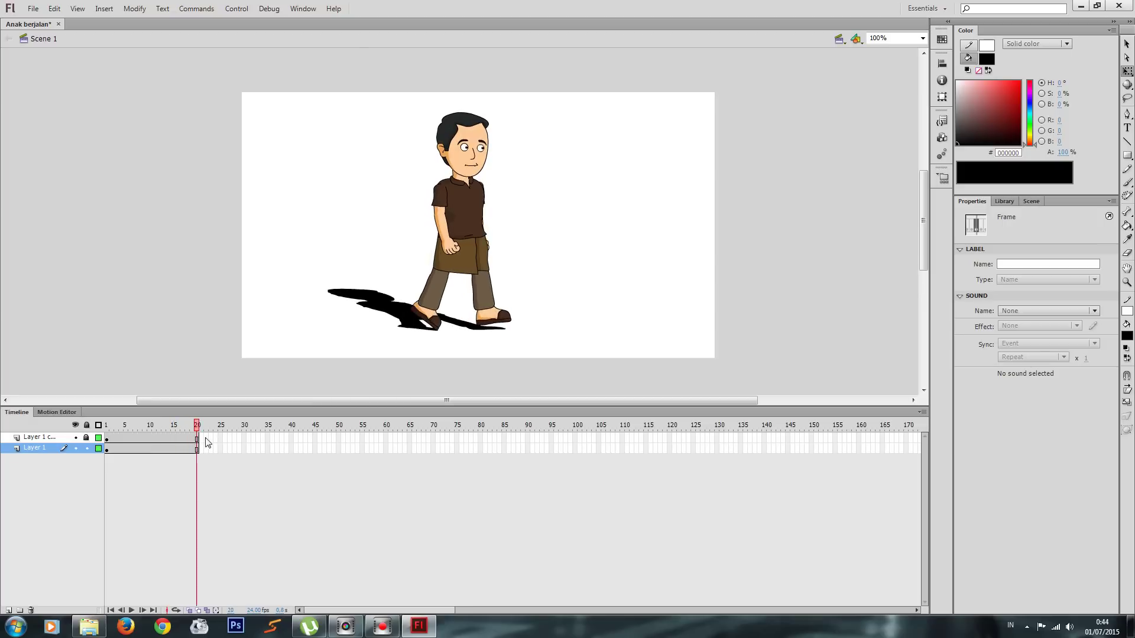
pyautogui.click(354, 388)
pyautogui.click(389, 313)
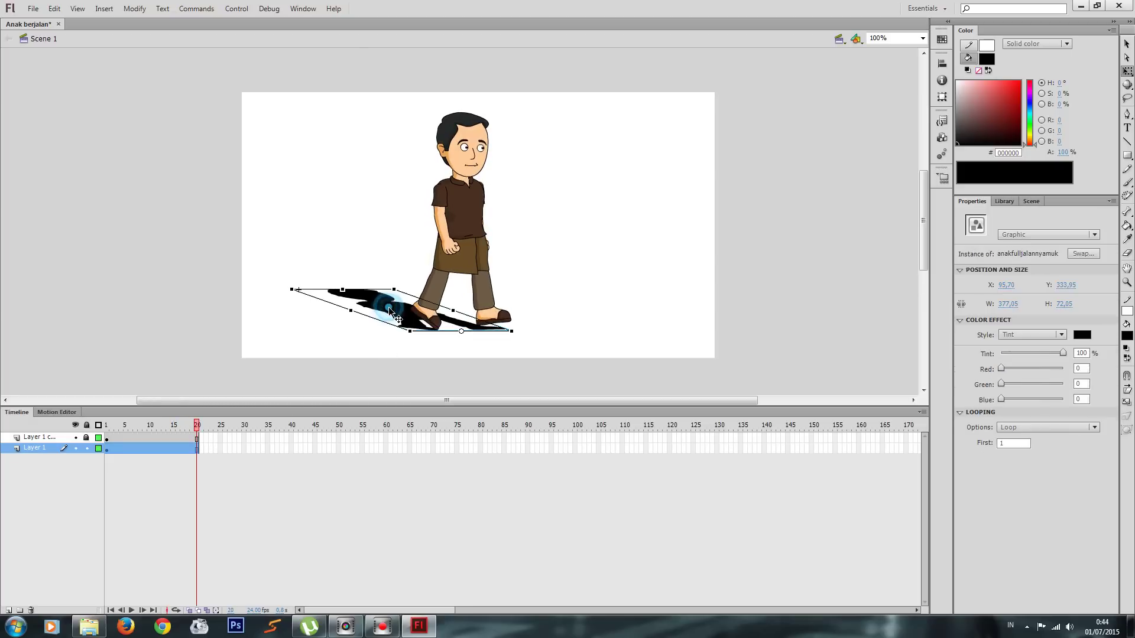
pyautogui.press('Up')
pyautogui.press('Up')
pyautogui.press('Up')
pyautogui.press('Up')
pyautogui.press('Up')
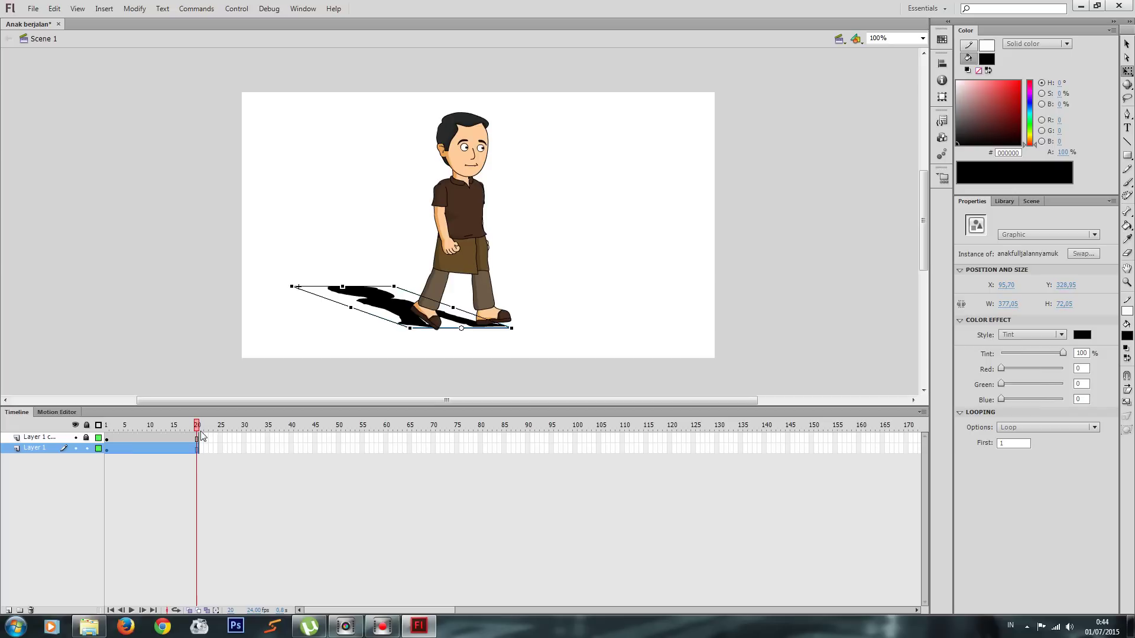
# Play the timeline and test the movie to review the walk with its cast shadow, and close the preview
pyautogui.press('Return')
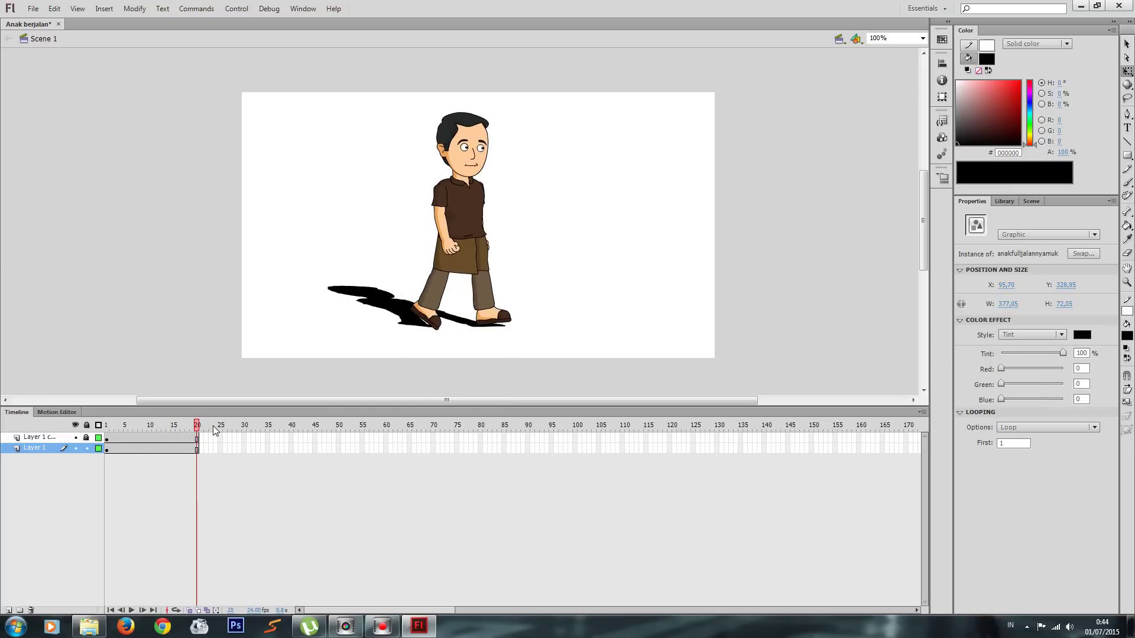
pyautogui.moveTo(220, 430); pyautogui.dragTo(211, 452)
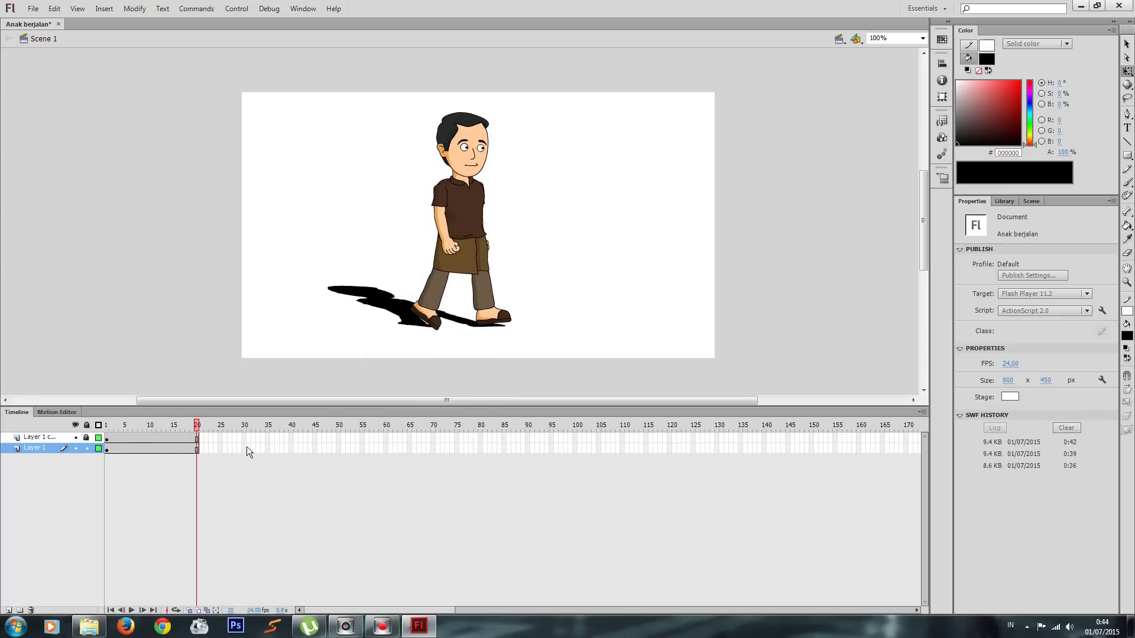
pyautogui.hotkey('ctrl', 'Return')
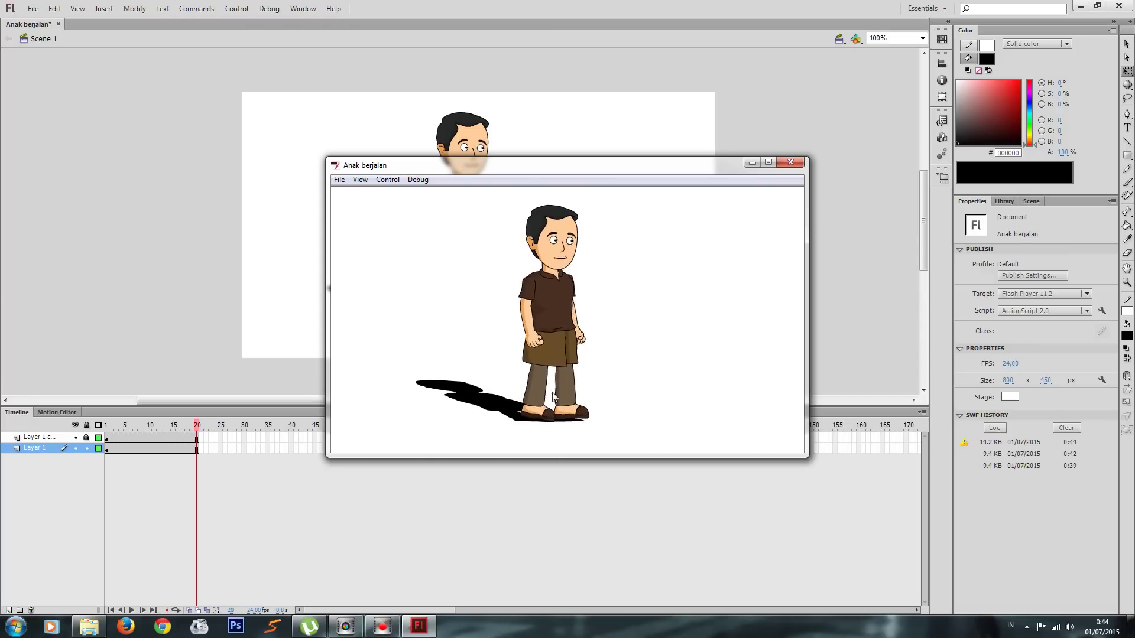
pyautogui.click(793, 162)
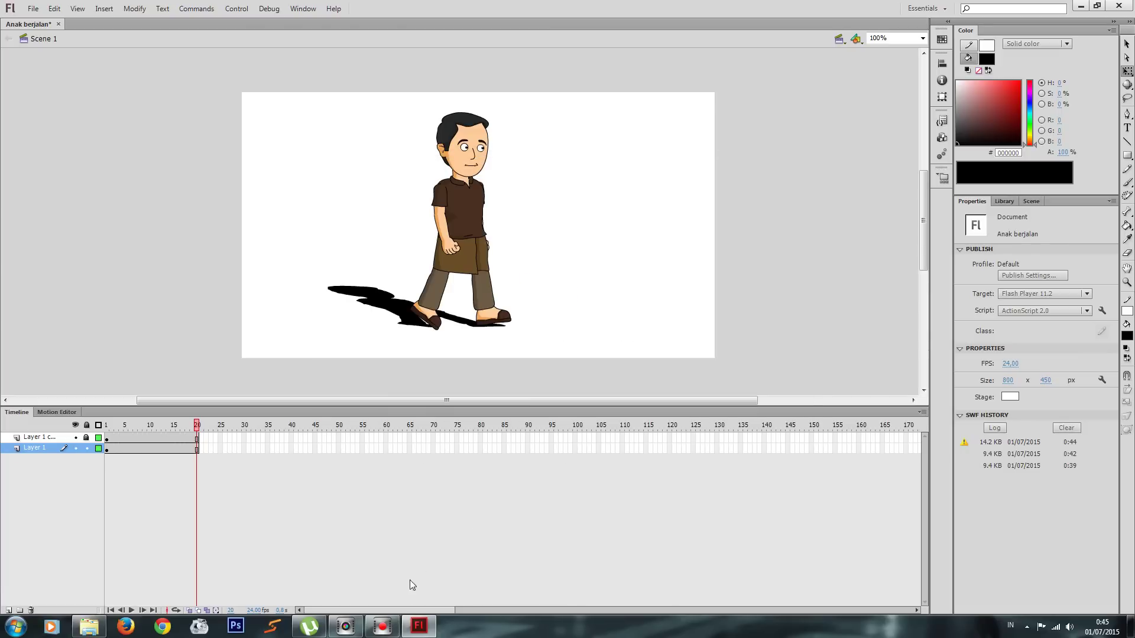